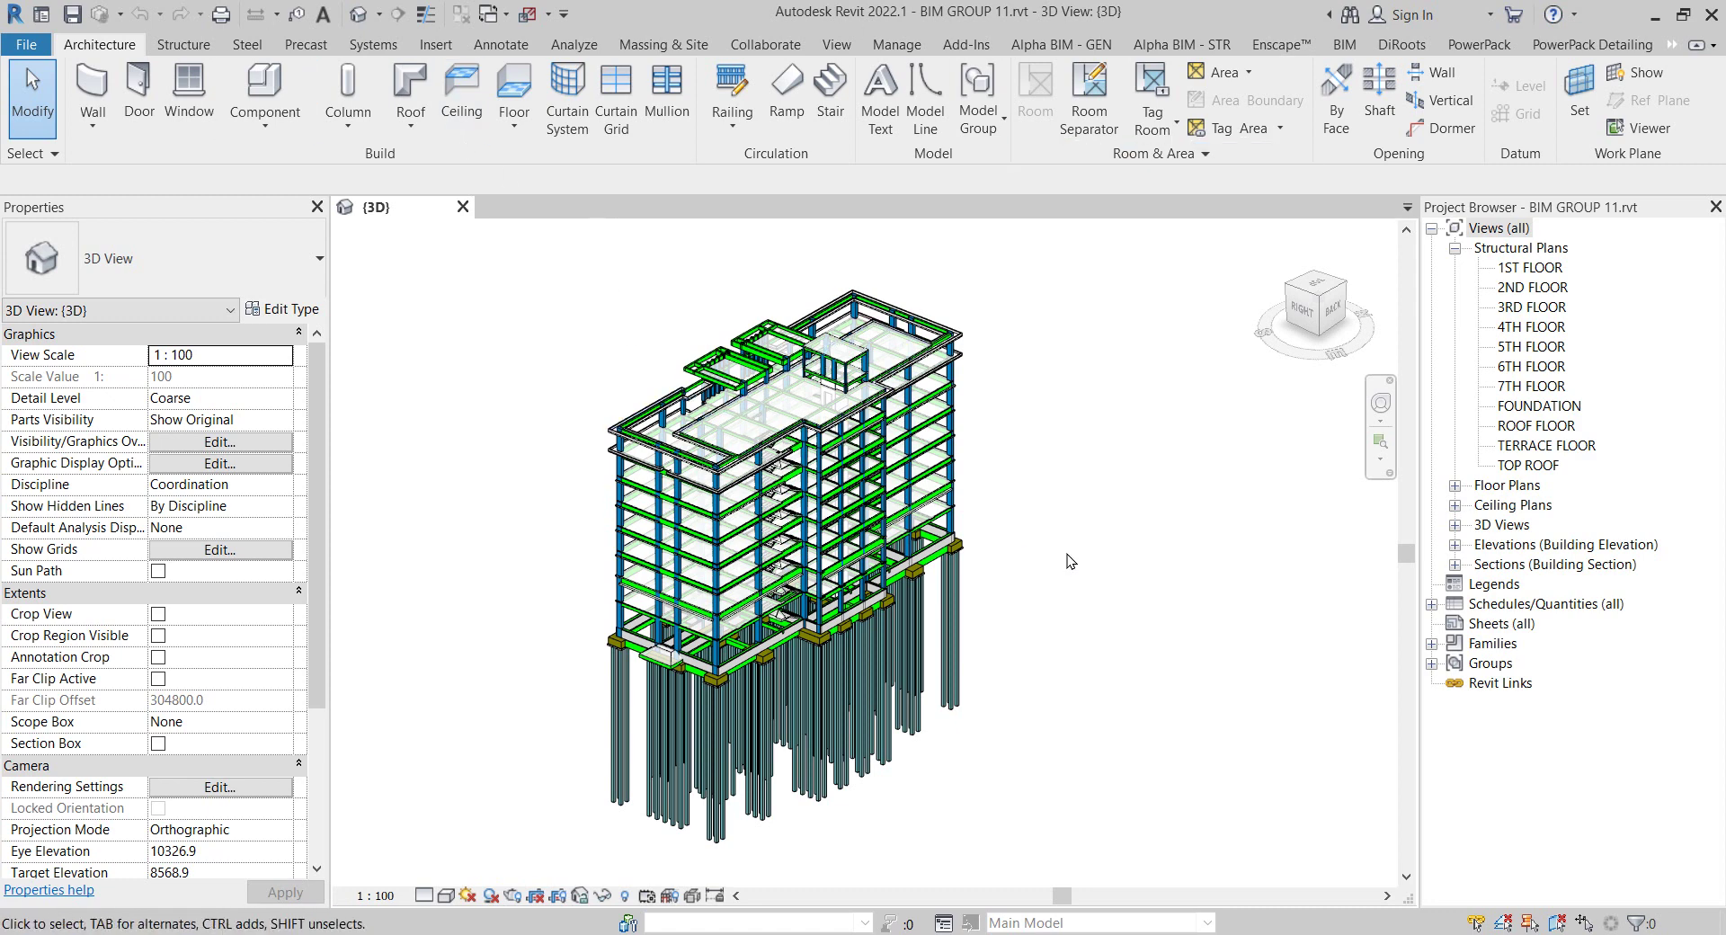
# Orbit the 3D model slightly and glance at the railing creation options without choosing one
pyautogui.keyDown('shift'); pyautogui.moveTo(1007, 539); pyautogui.dragTo(1030, 538, button='middle'); pyautogui.keyUp('shift')
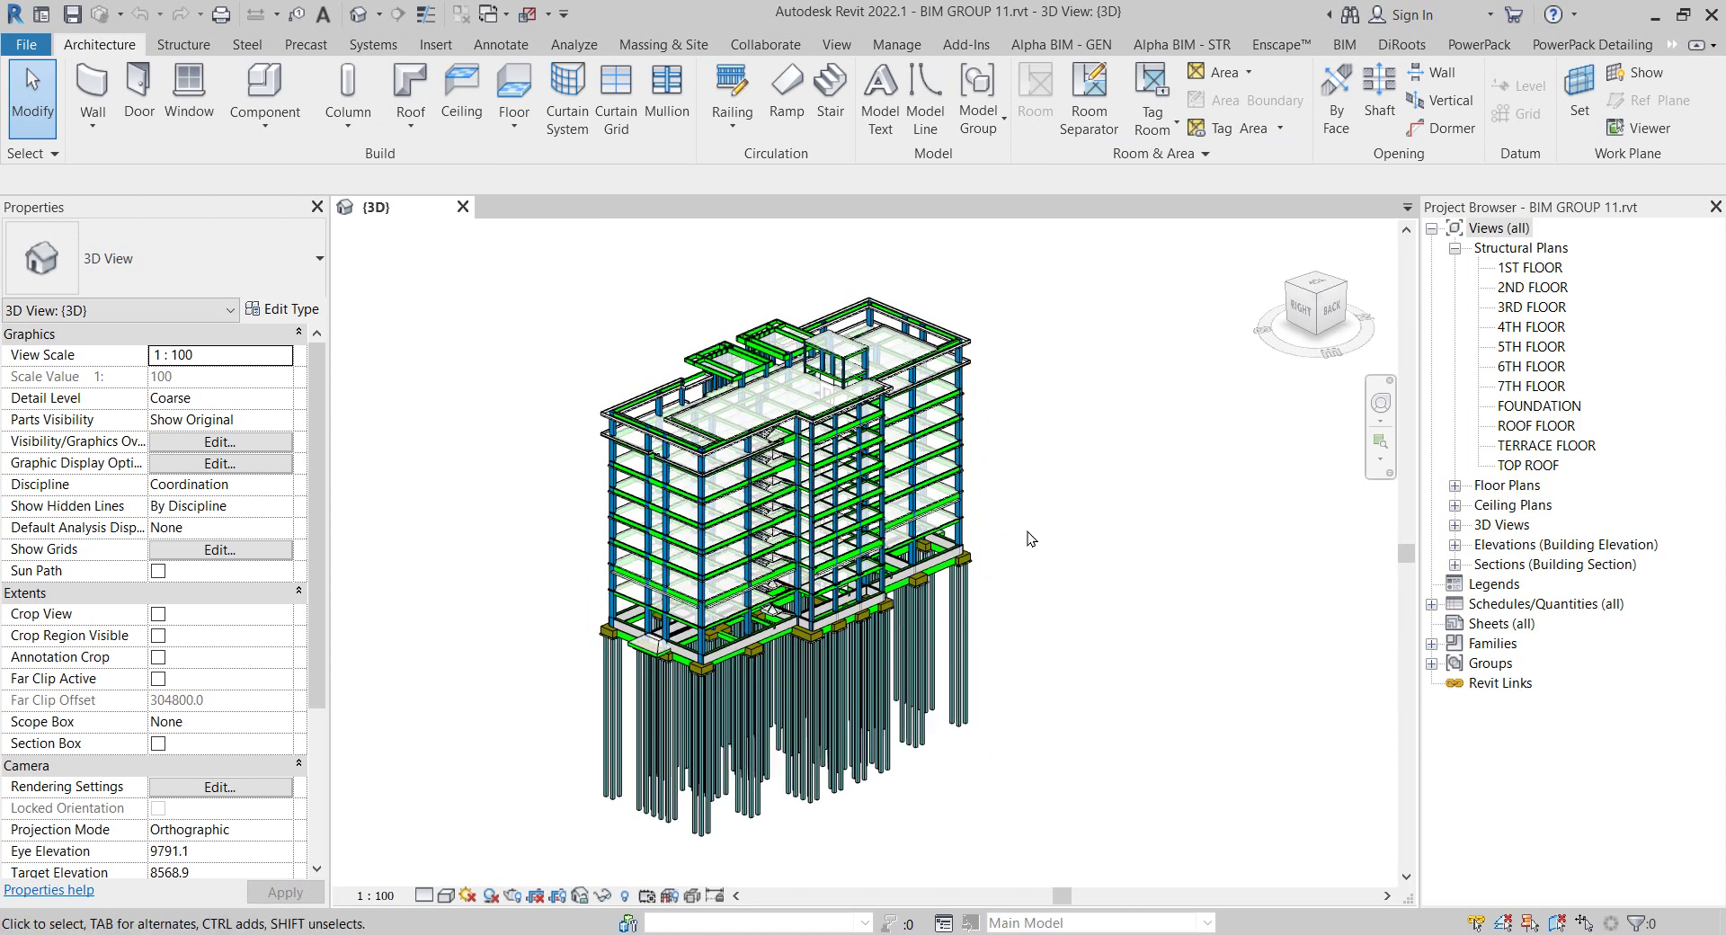
pyautogui.moveTo(1023, 652); pyautogui.dragTo(1027, 684, button='middle')
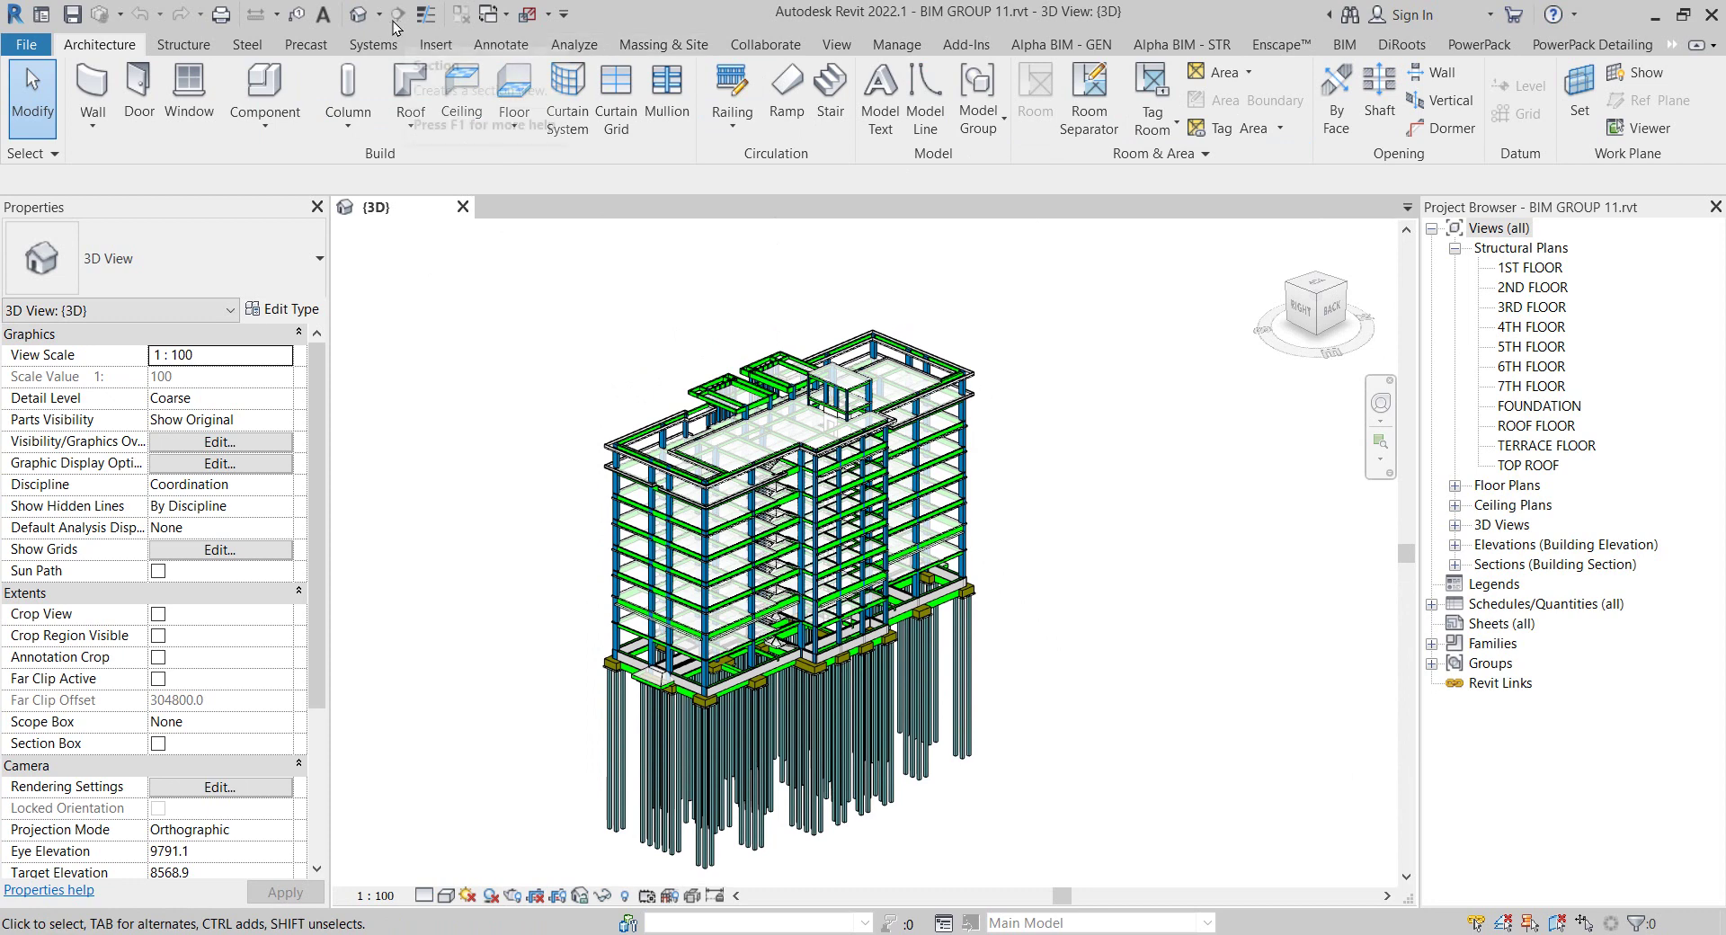
pyautogui.click(746, 137)
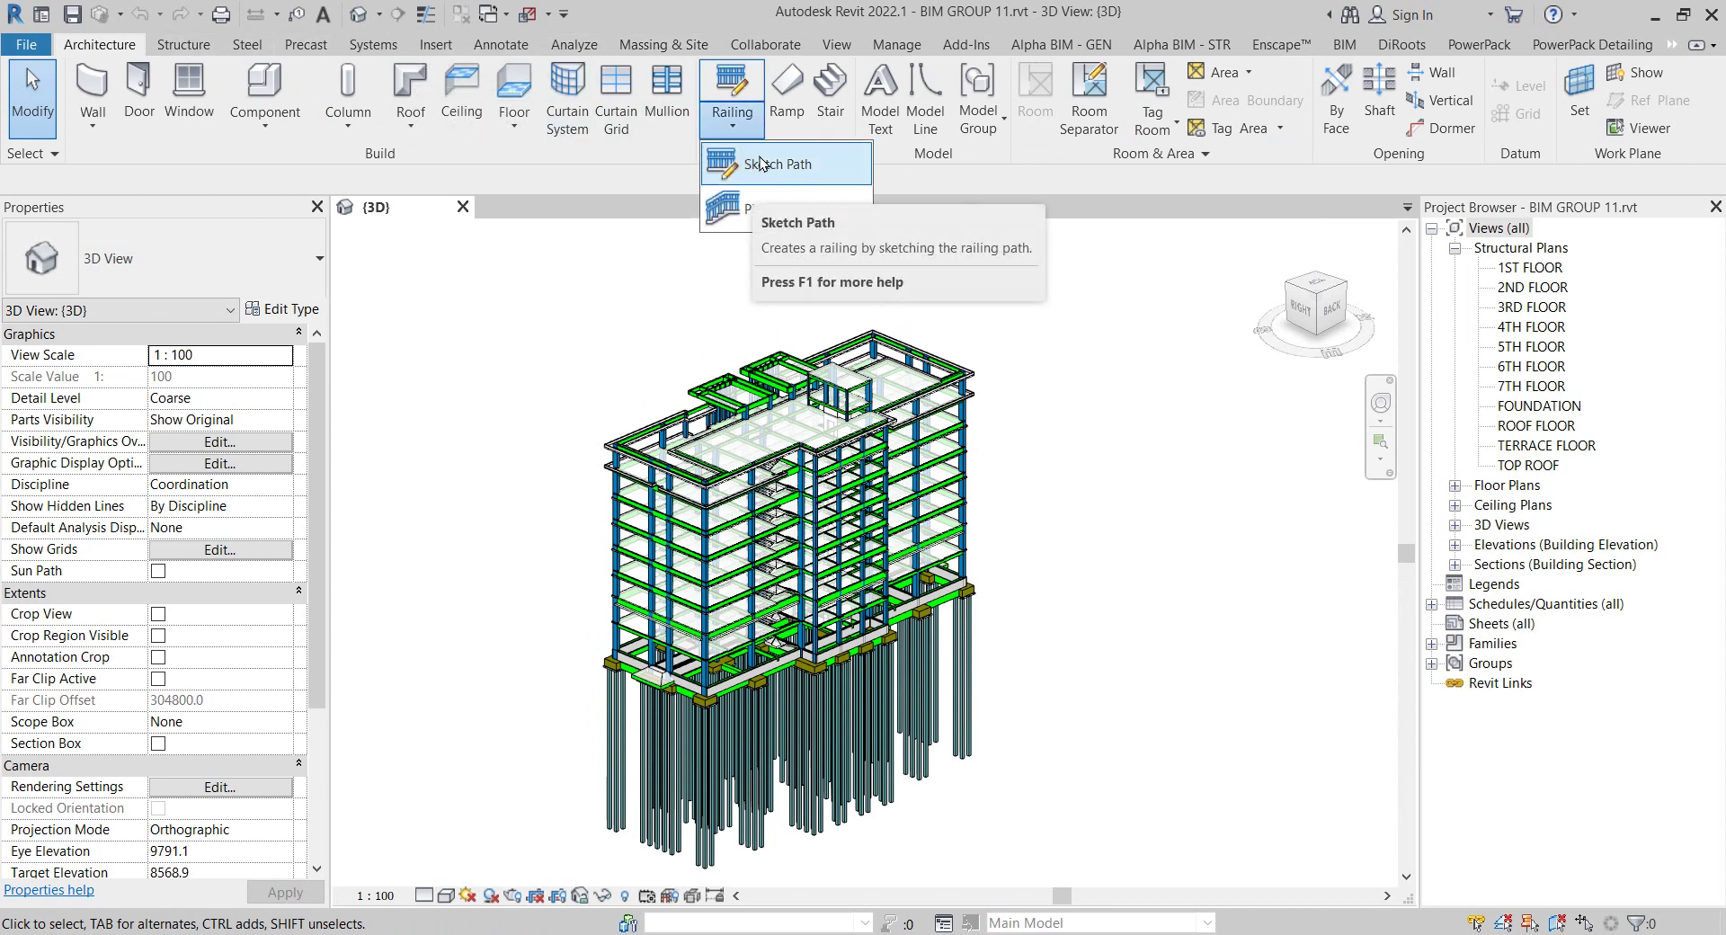
pyautogui.press('Escape')
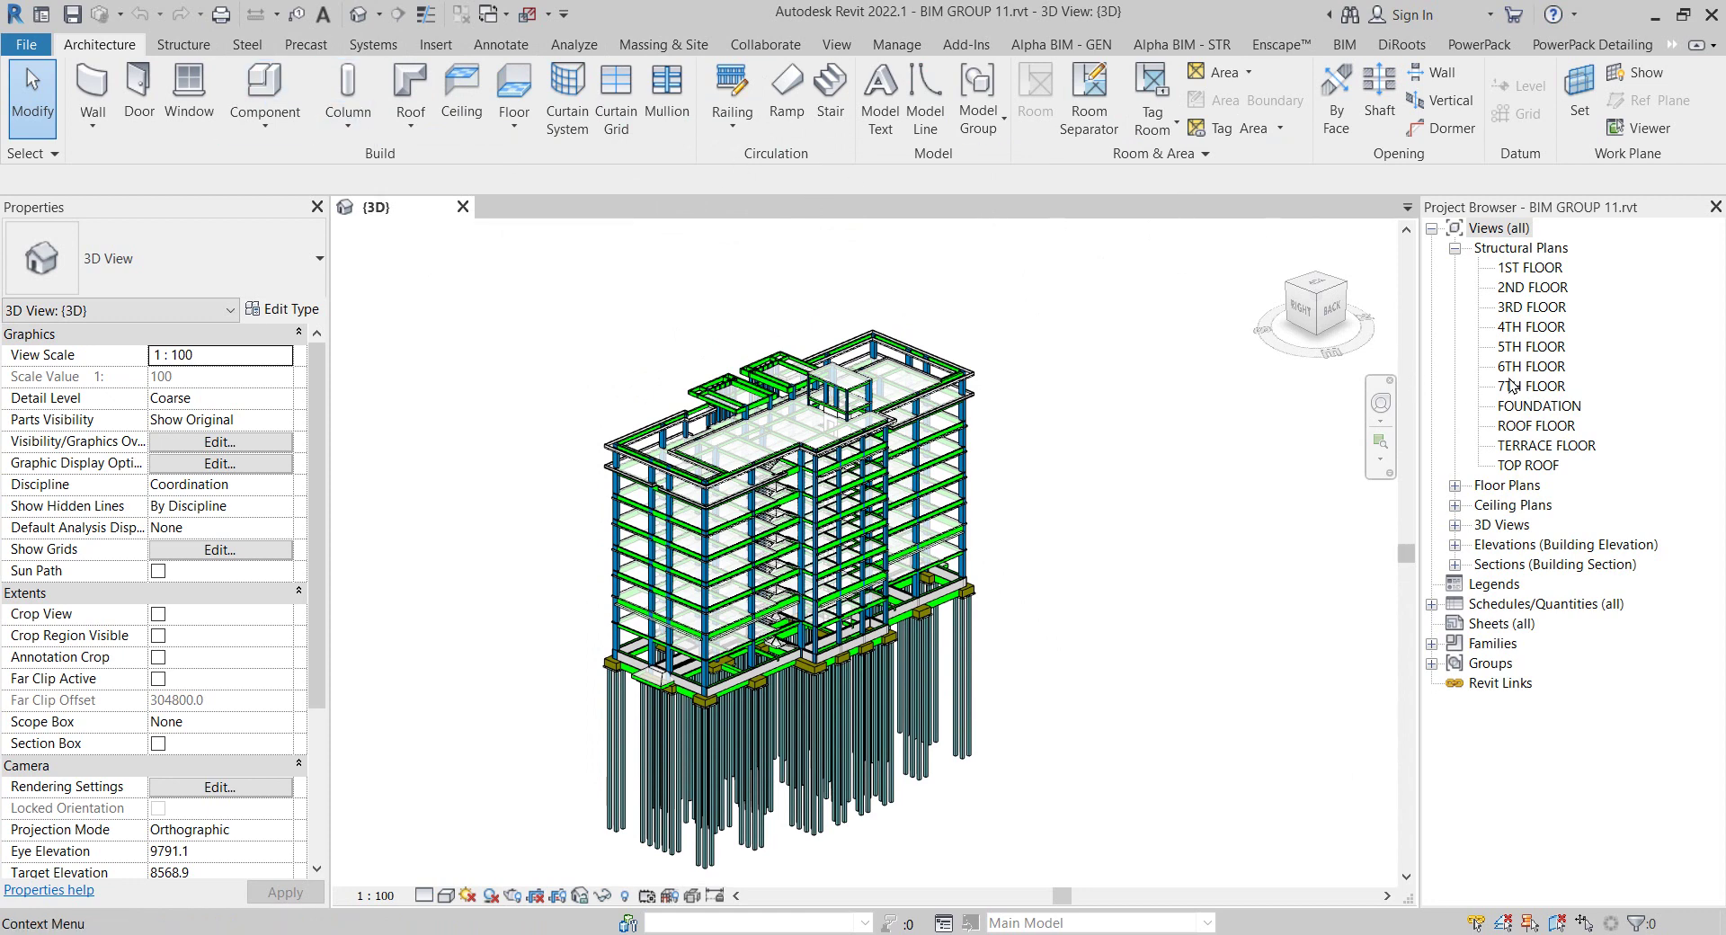
# On the 1ST FLOOR plan, sketch a straight 49000-long railing above the building
pyautogui.doubleClick(1519, 268)
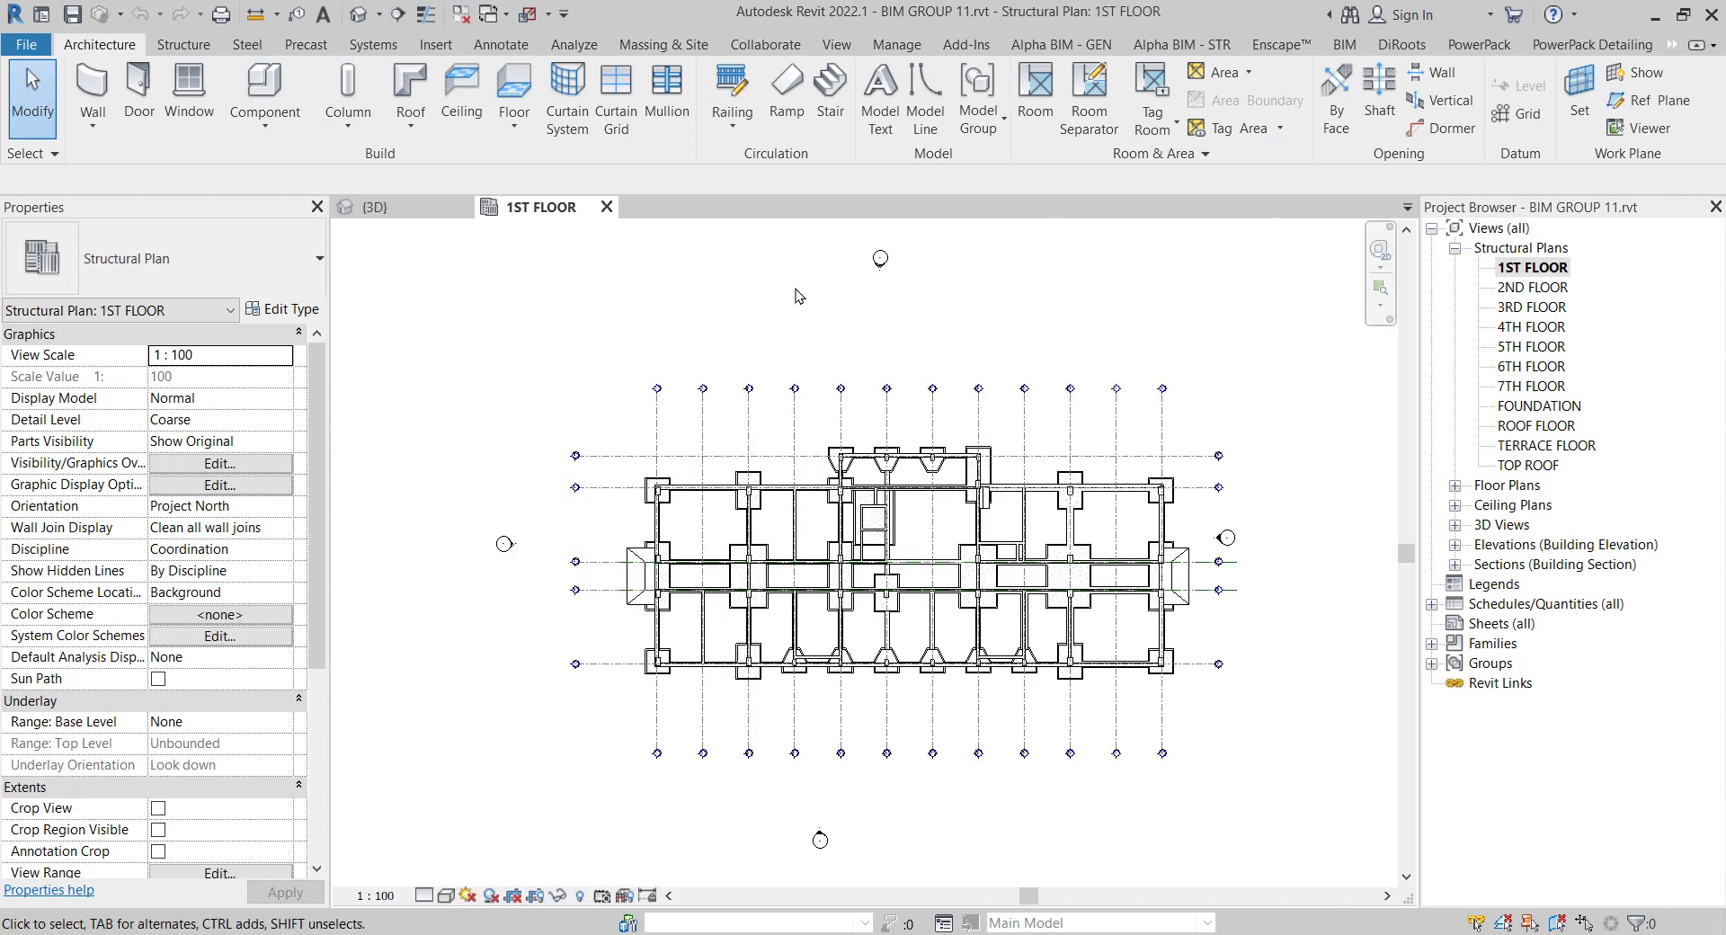
pyautogui.moveTo(795, 295); pyautogui.dragTo(743, 465, button='middle')
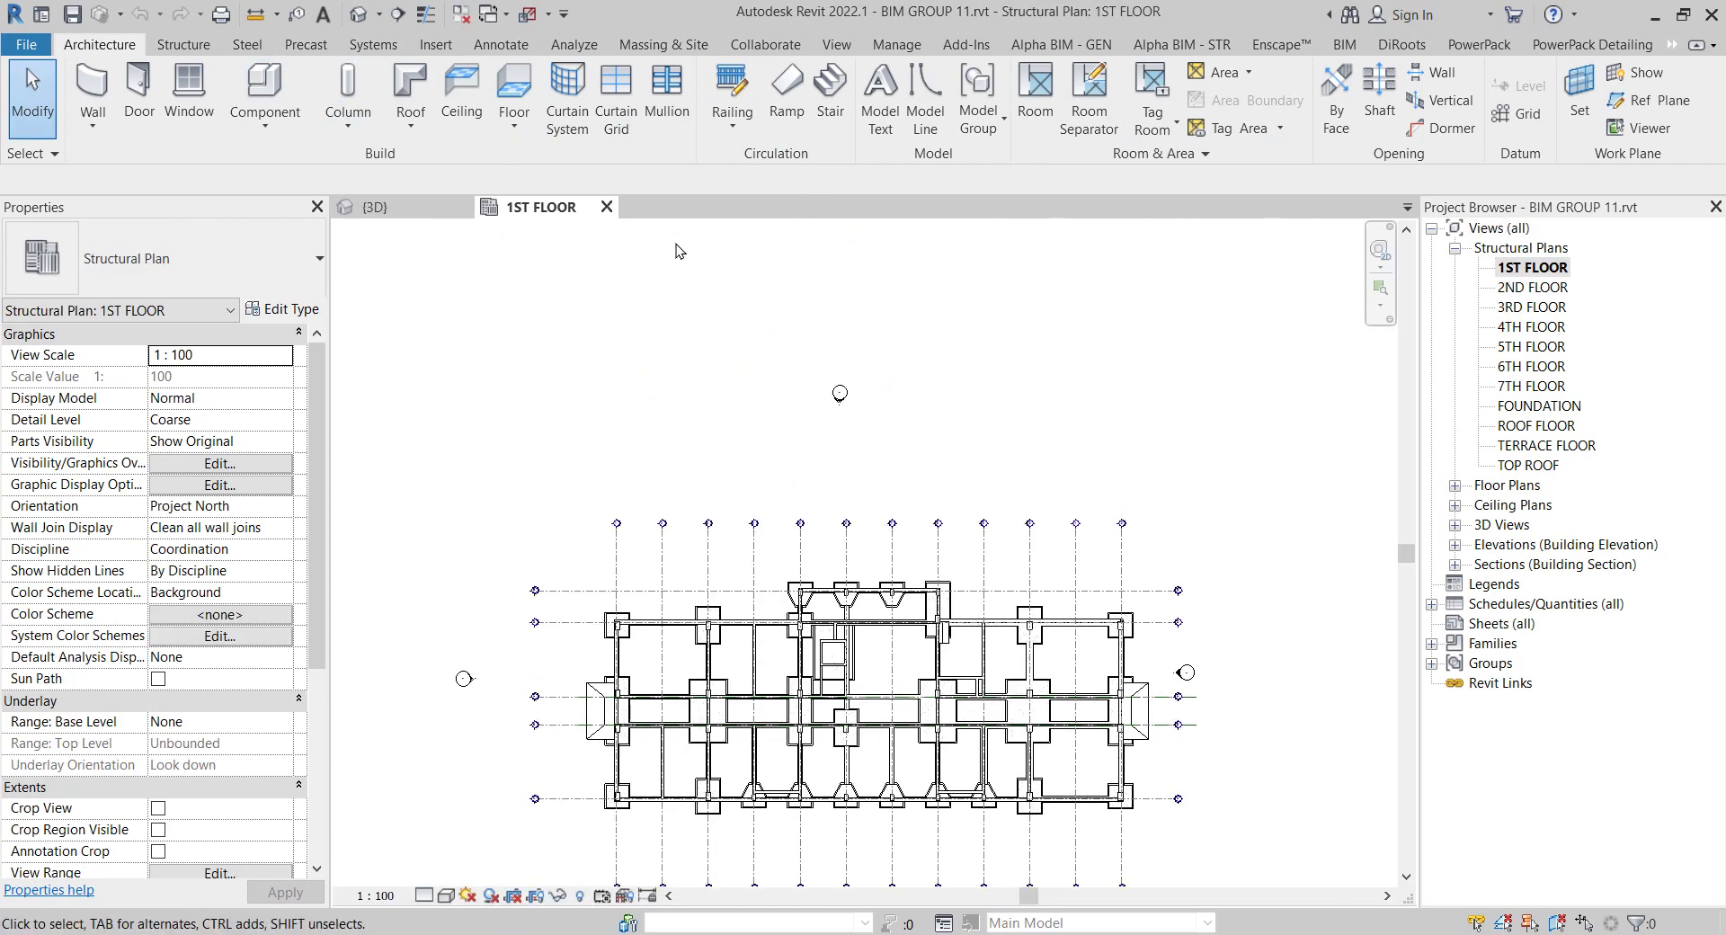
pyautogui.click(732, 126)
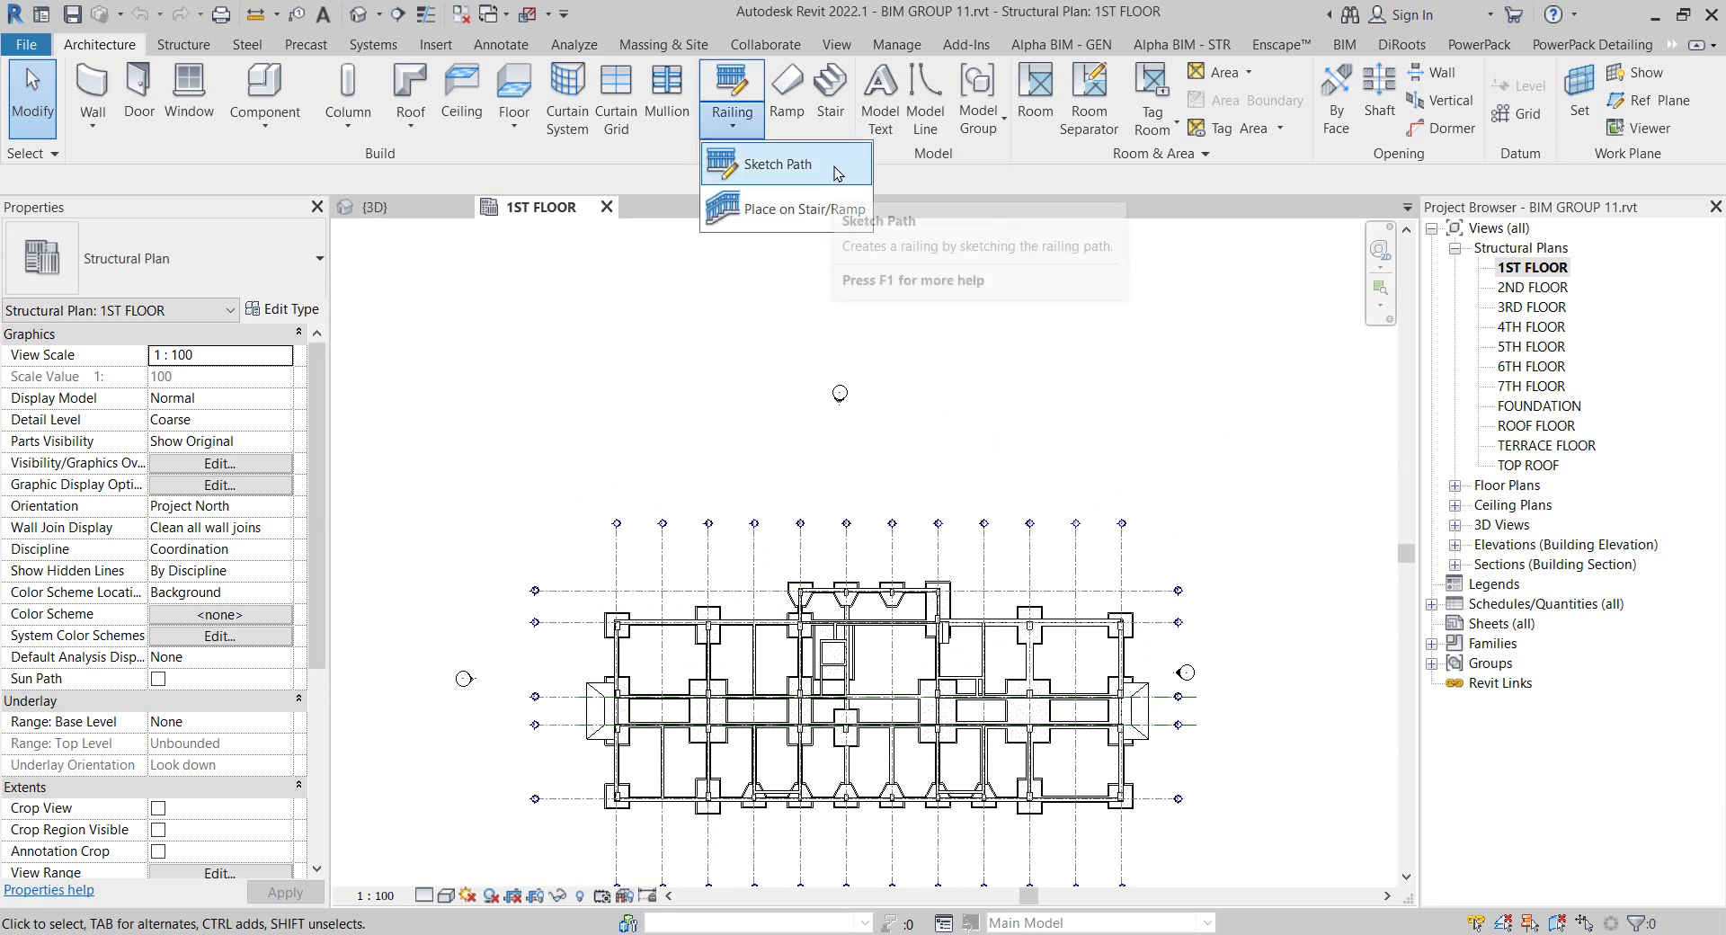
pyautogui.click(788, 170)
pyautogui.press('Escape')
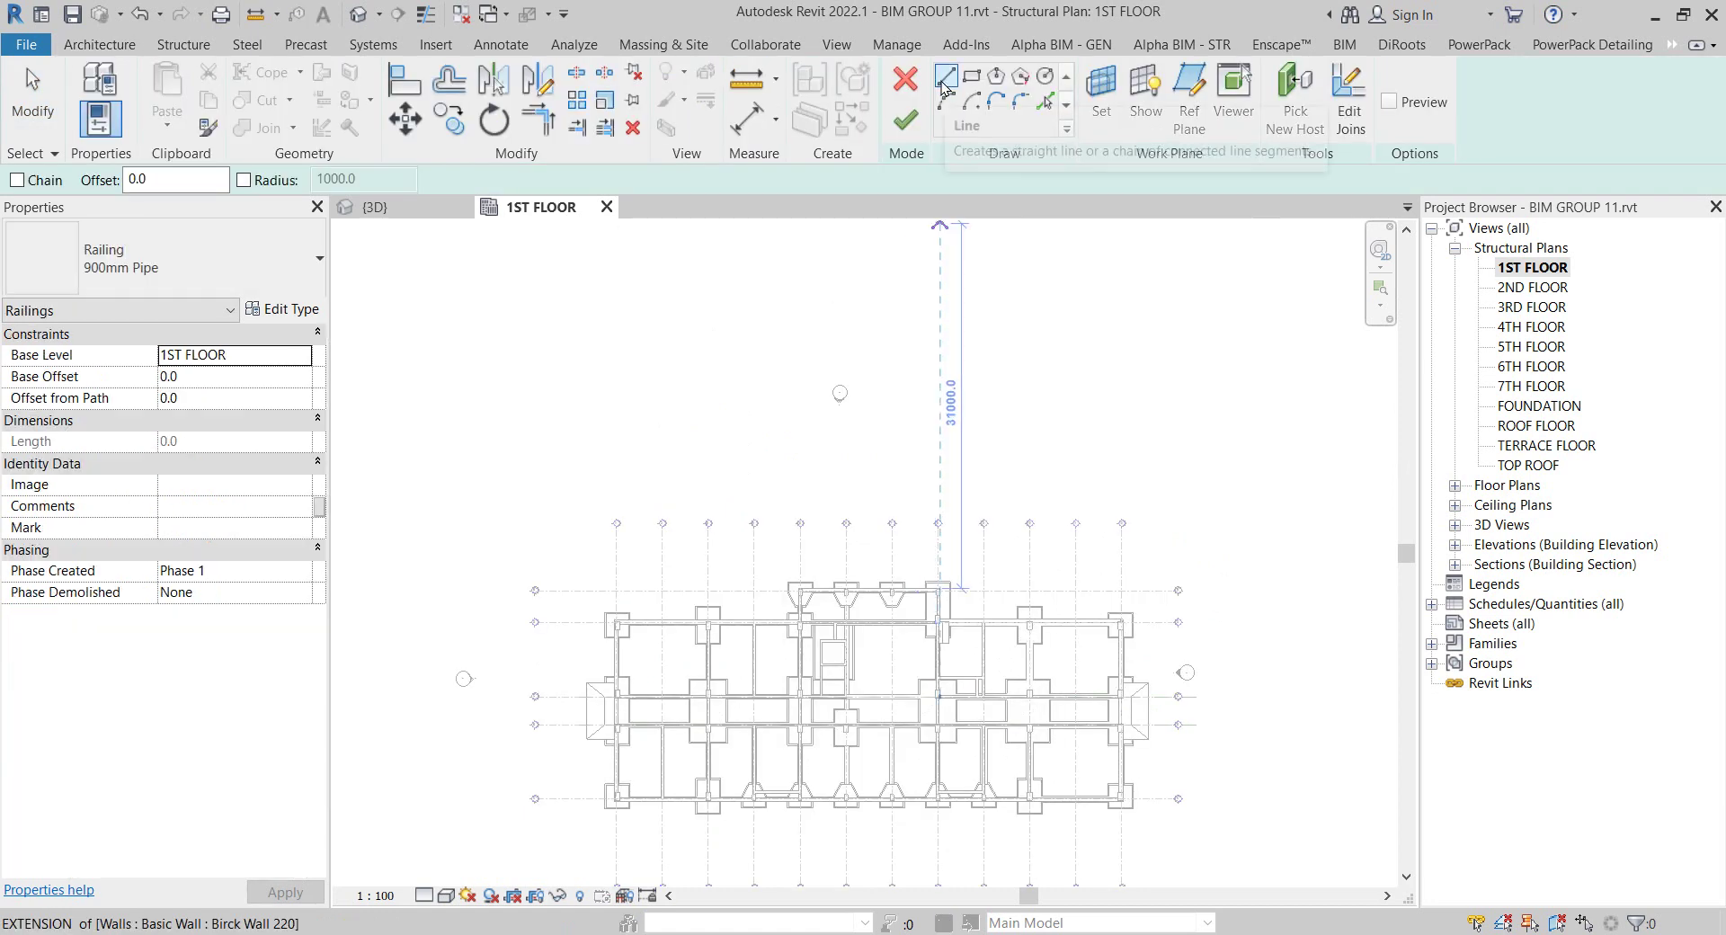
pyautogui.click(585, 472)
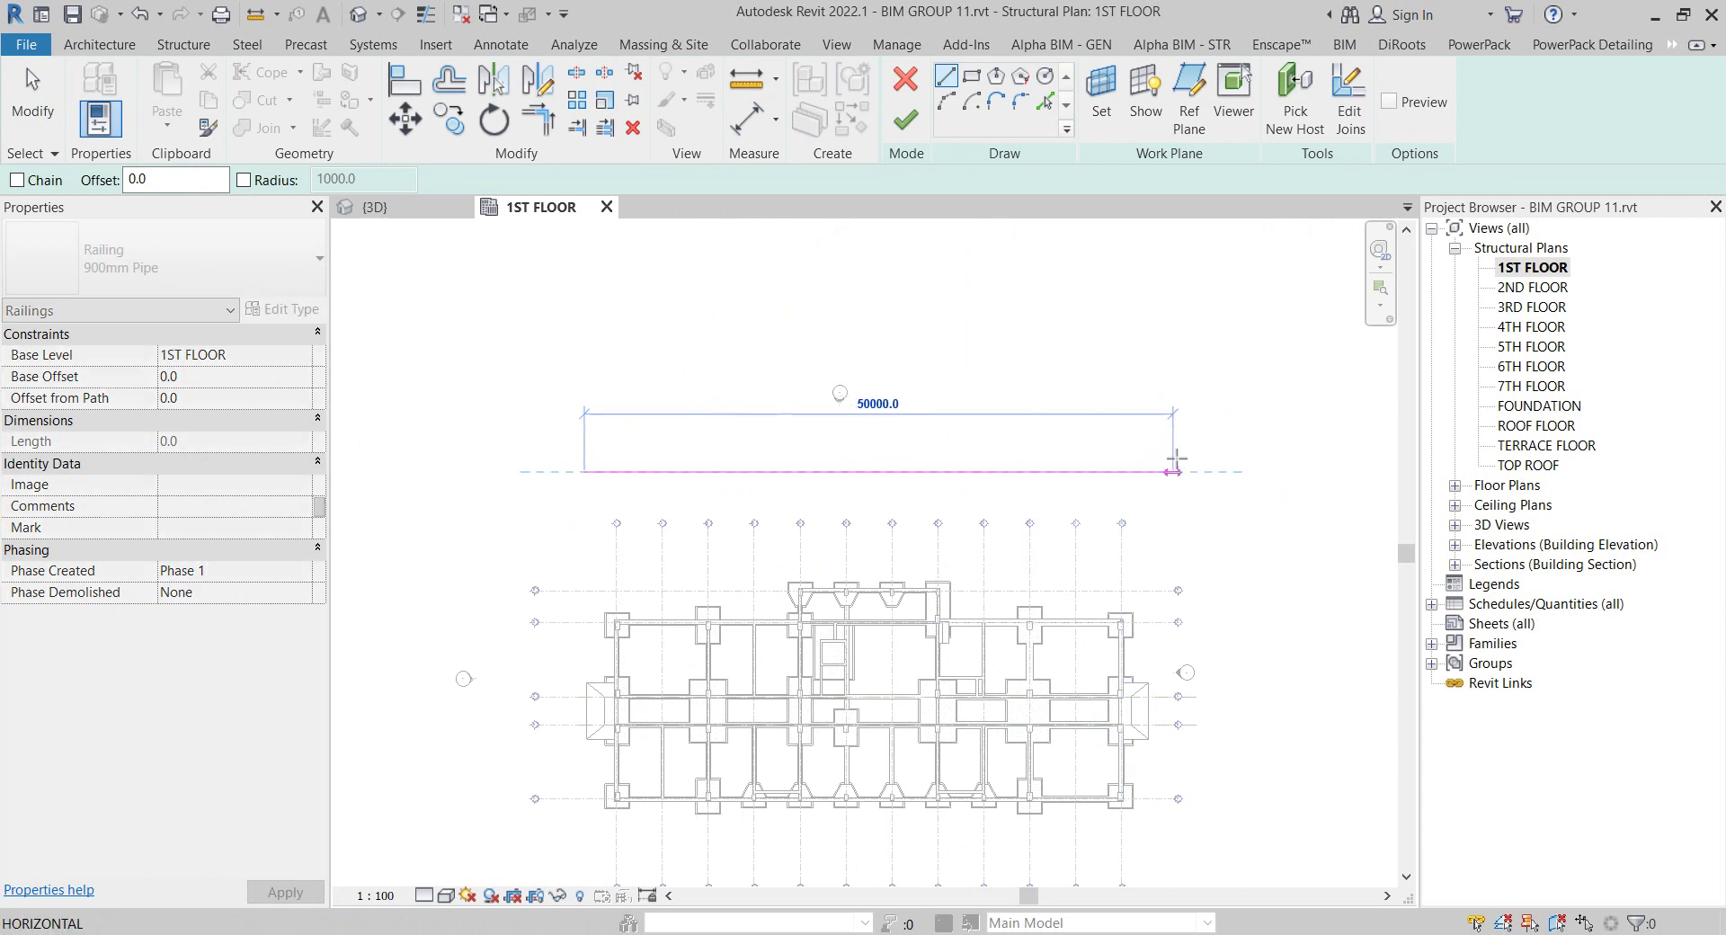
pyautogui.click(1161, 470)
pyautogui.click(903, 133)
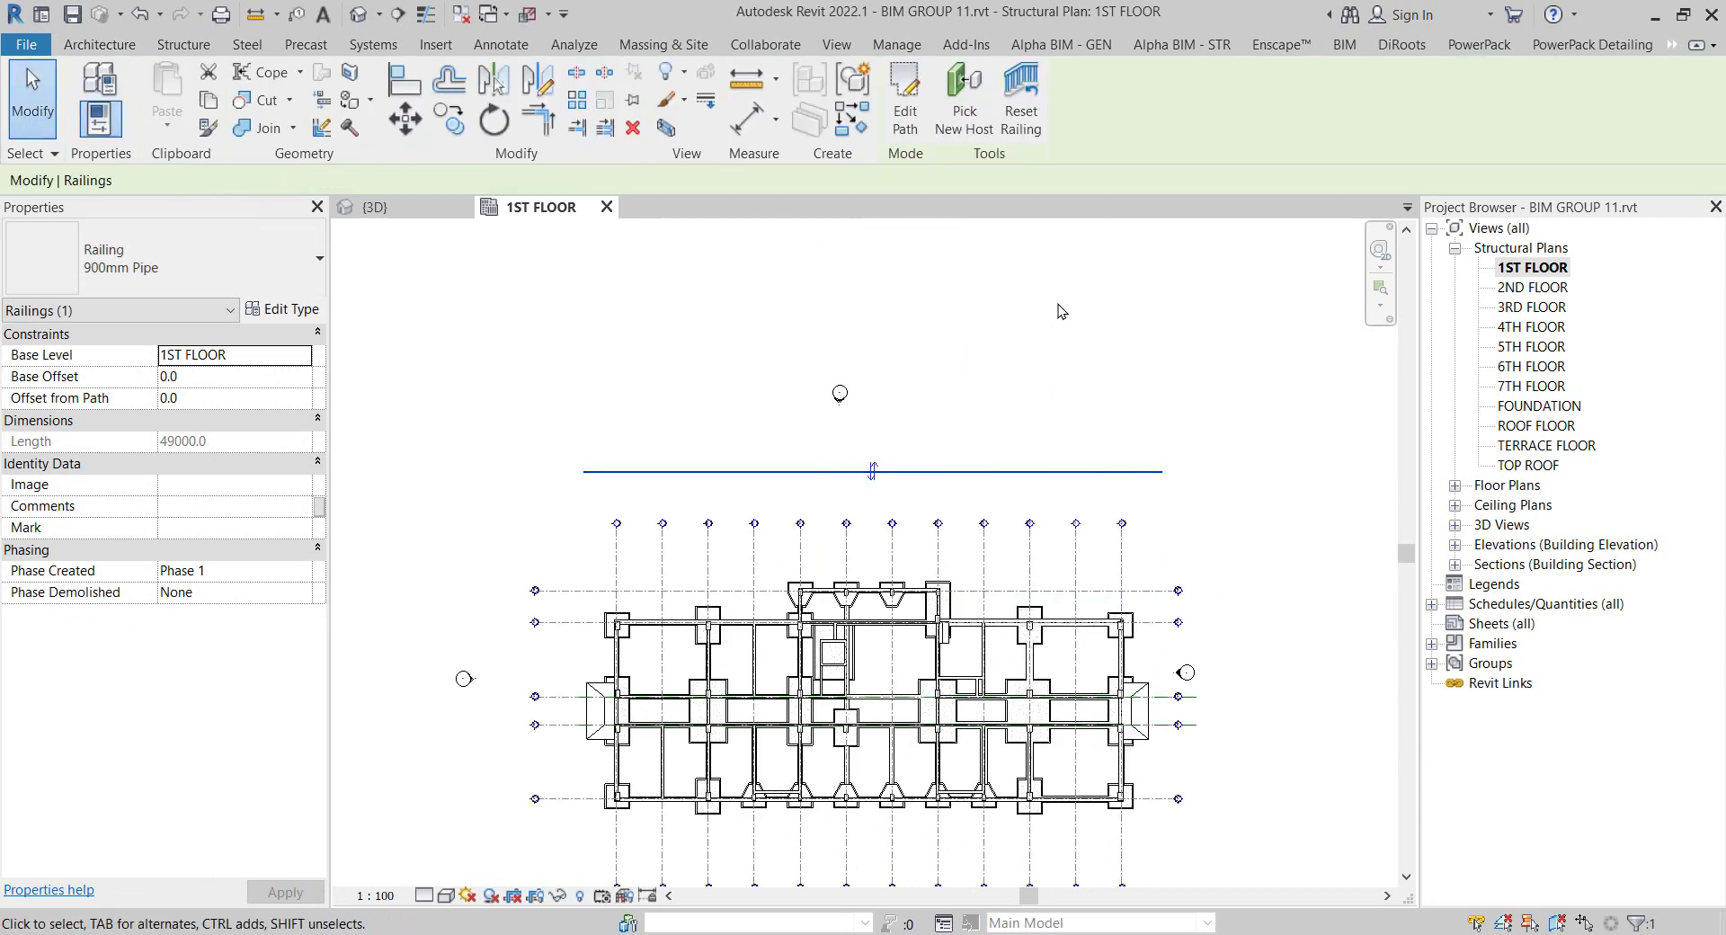
pyautogui.rightClick(1059, 304)
pyautogui.click(1083, 314)
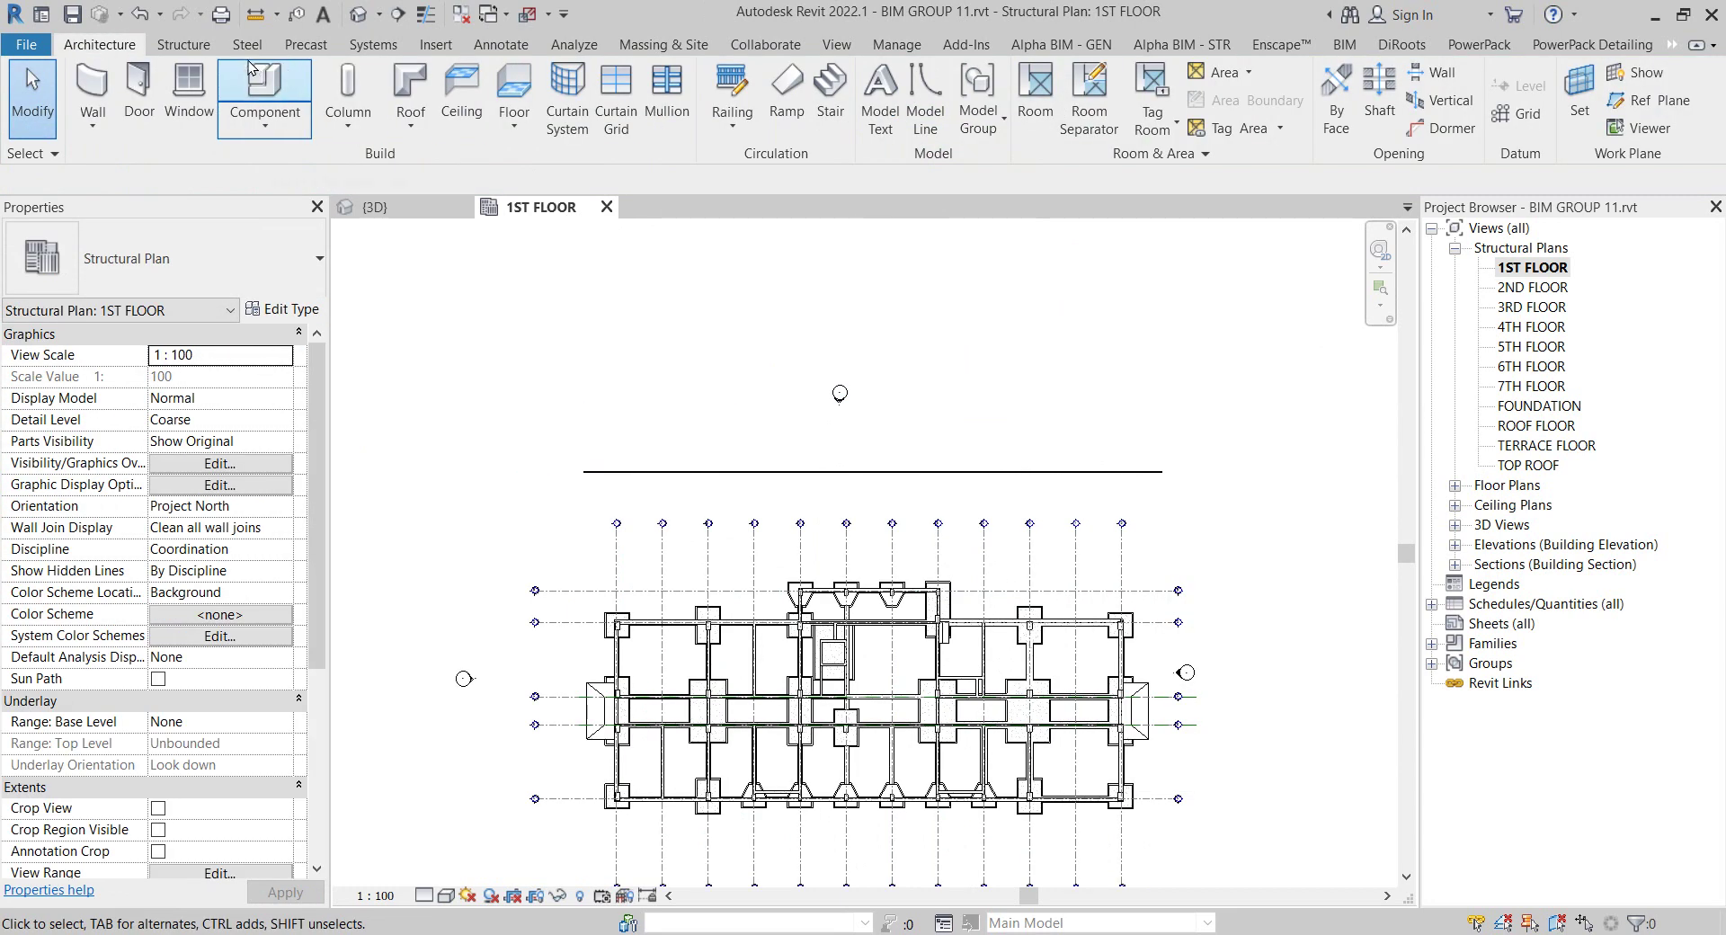
# Switch to the 3D view, zoom in, and orbit to see the new railing from the right
pyautogui.click(358, 14)
pyautogui.scroll(3, 1002, 696)
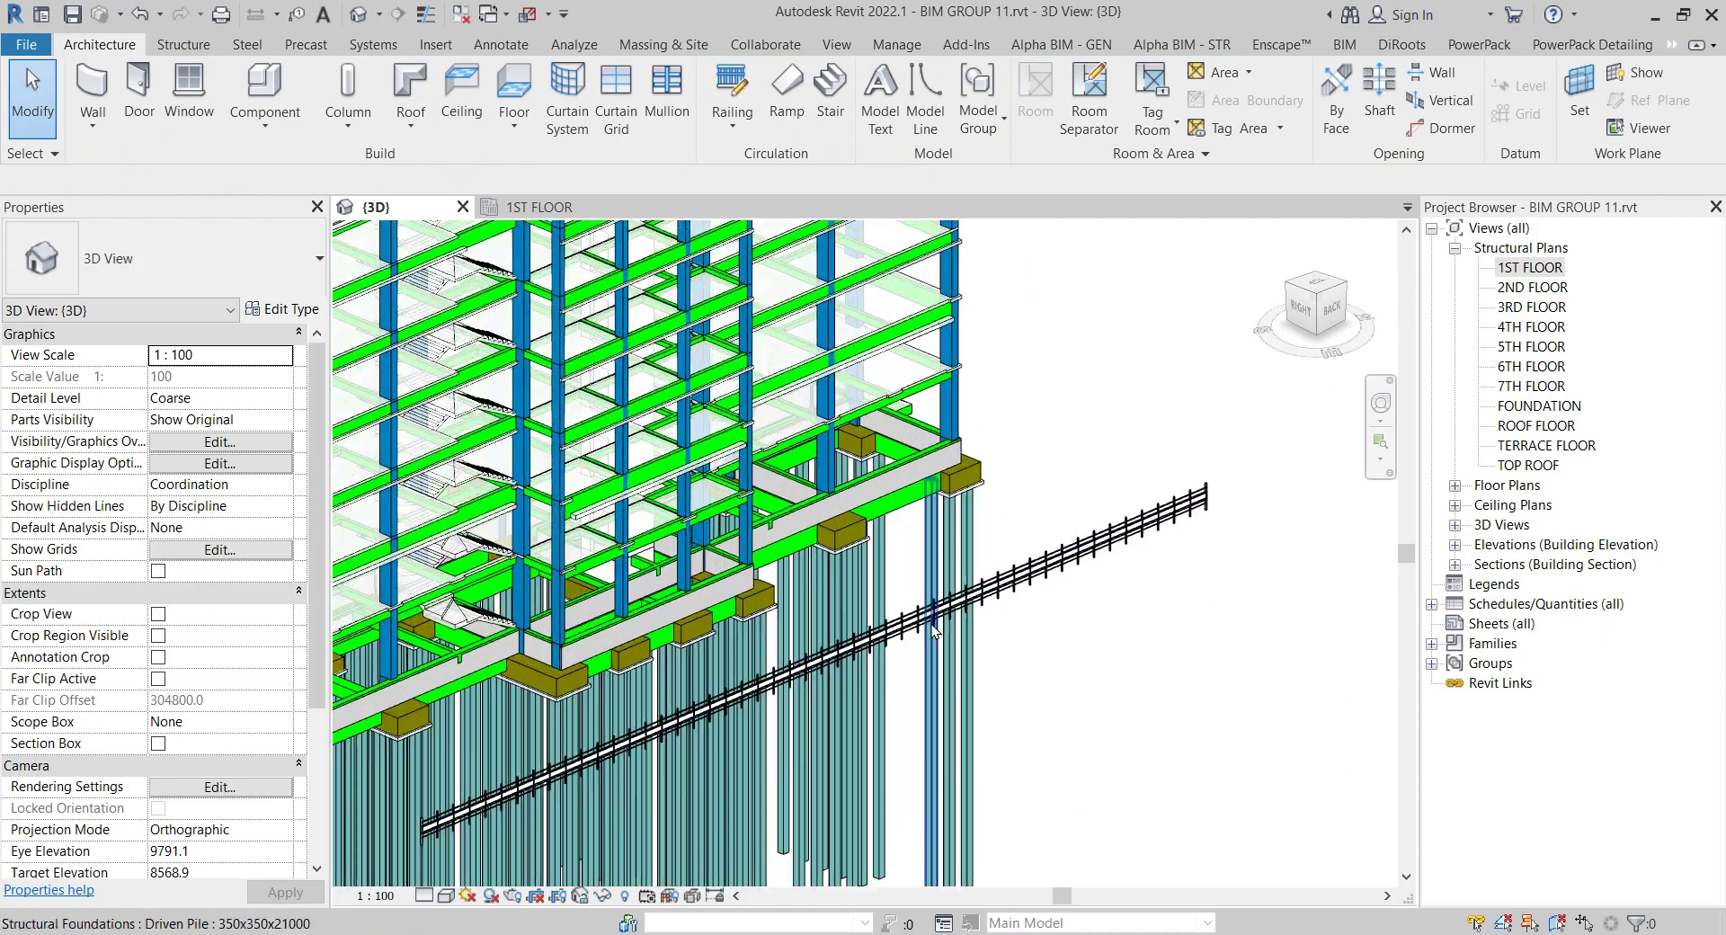
pyautogui.scroll(2, 1083, 584)
pyautogui.scroll(2, 1155, 530)
pyautogui.click(1155, 530)
pyautogui.moveTo(1154, 530)
pyautogui.keyDown('shift'); pyautogui.mouseDown(button='middle')
pyautogui.moveTo(1165, 575)
pyautogui.moveTo(888, 645)
pyautogui.mouseUp(button='middle'); pyautogui.keyUp('shift')
pyautogui.click(1165, 575)
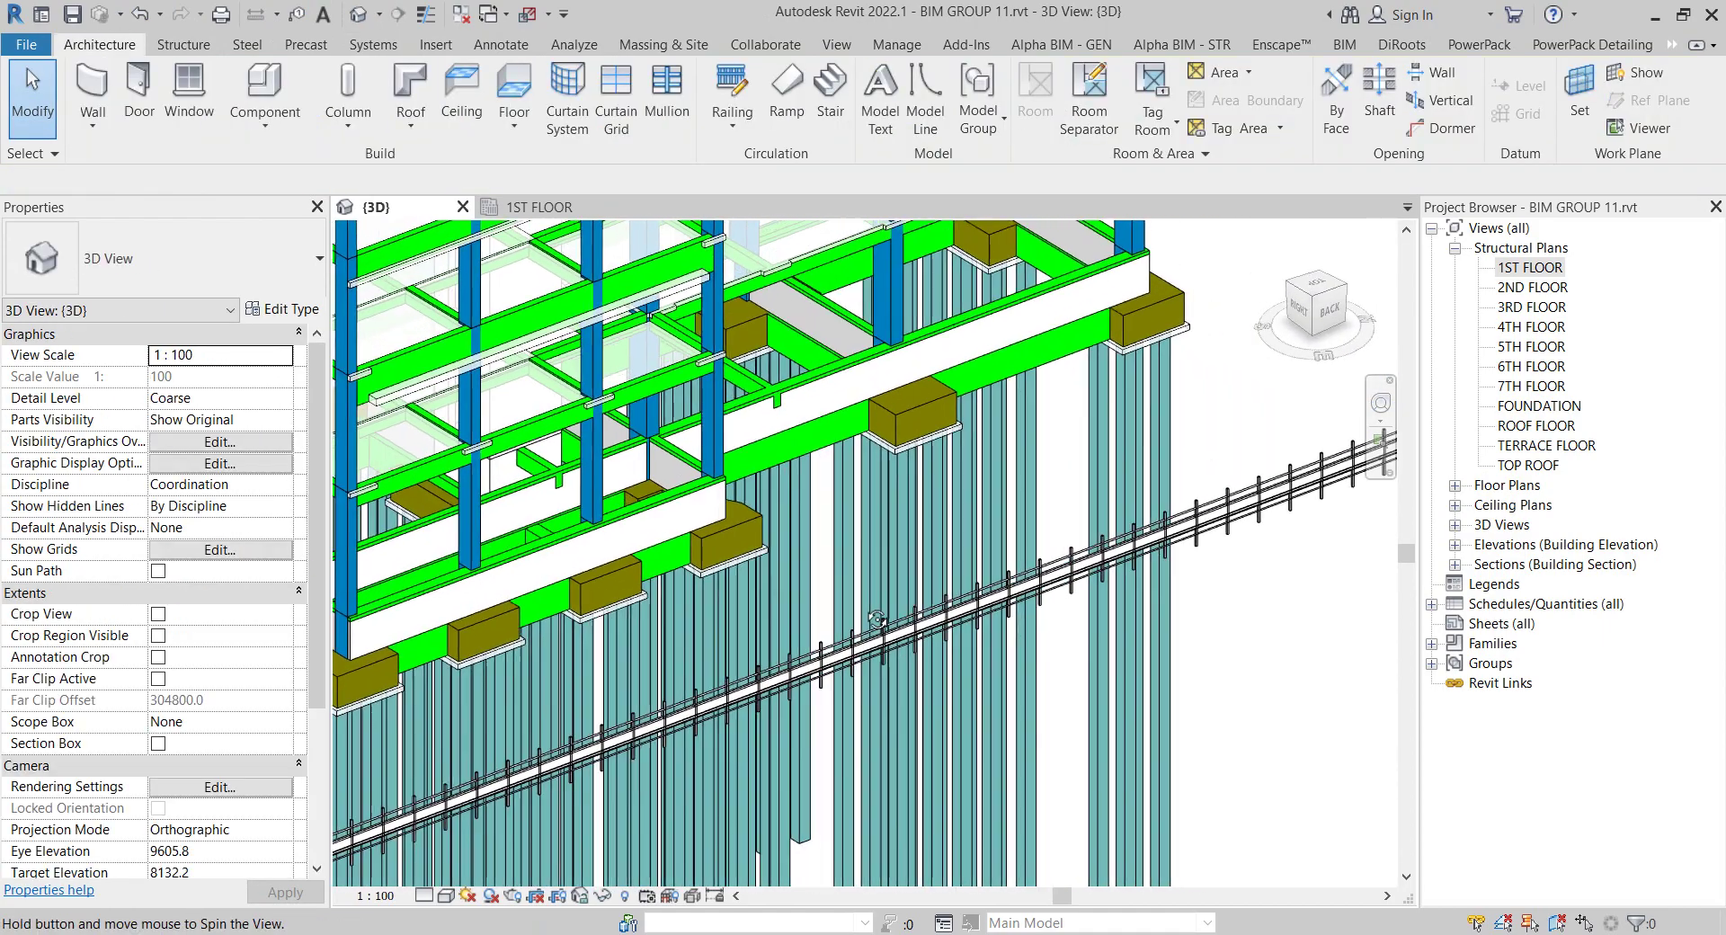
# Check the railing's type properties, cancel without changes, and minimize Revit 2022
pyautogui.click(998, 574)
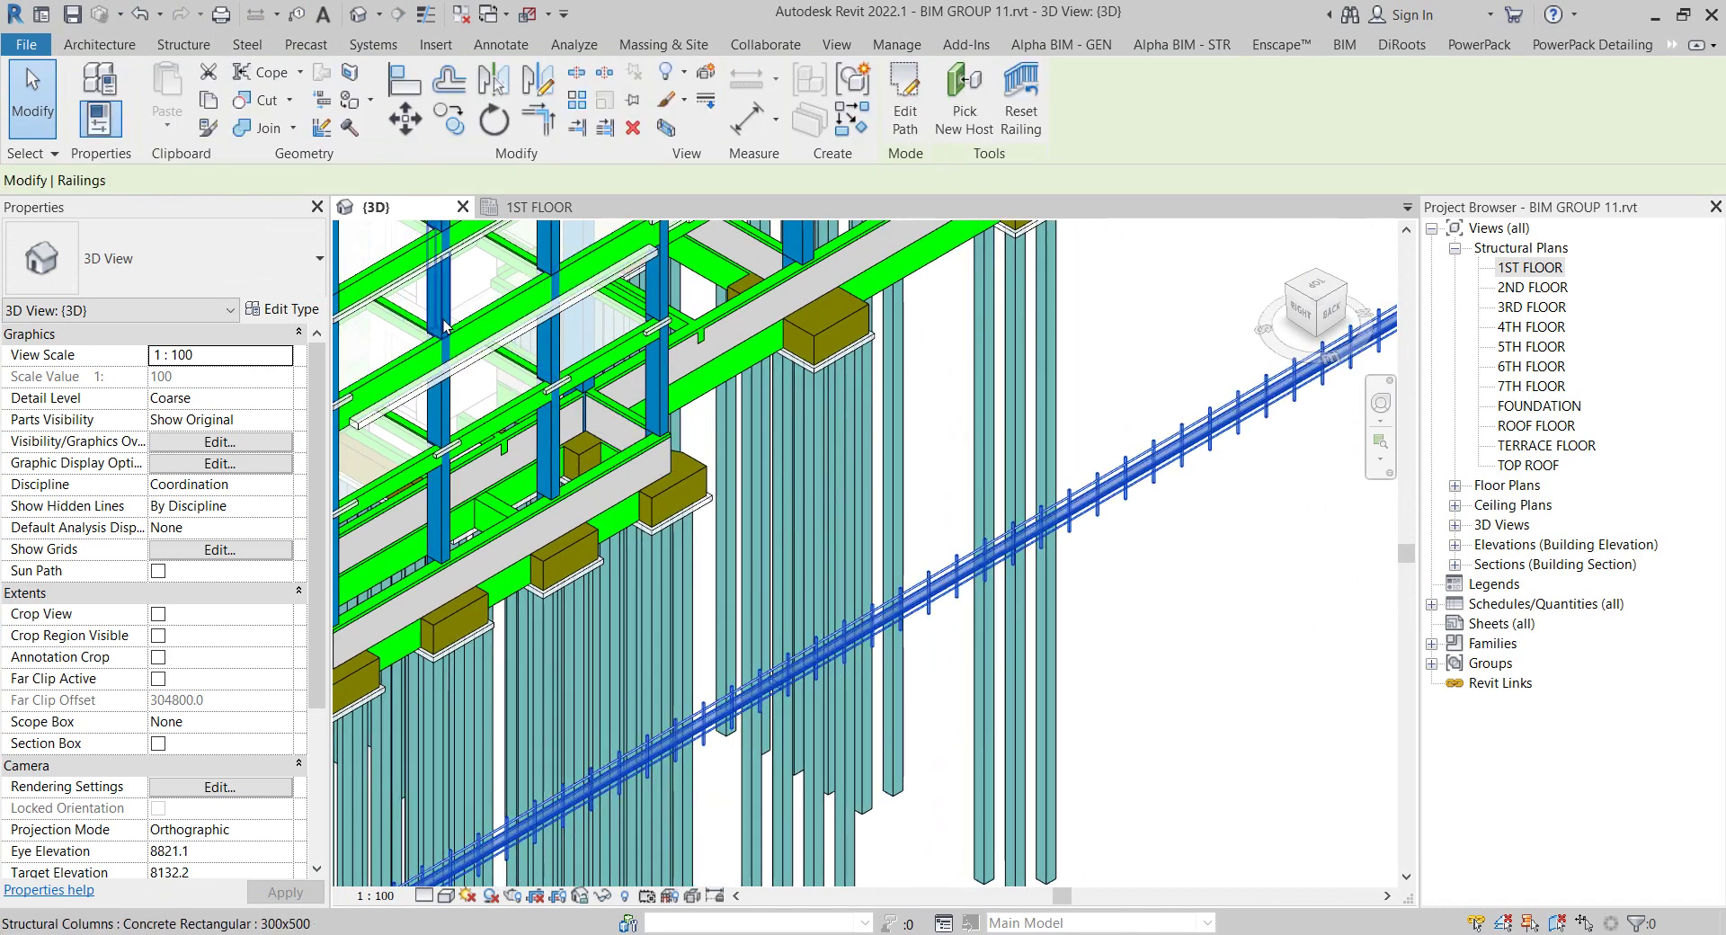
pyautogui.click(283, 310)
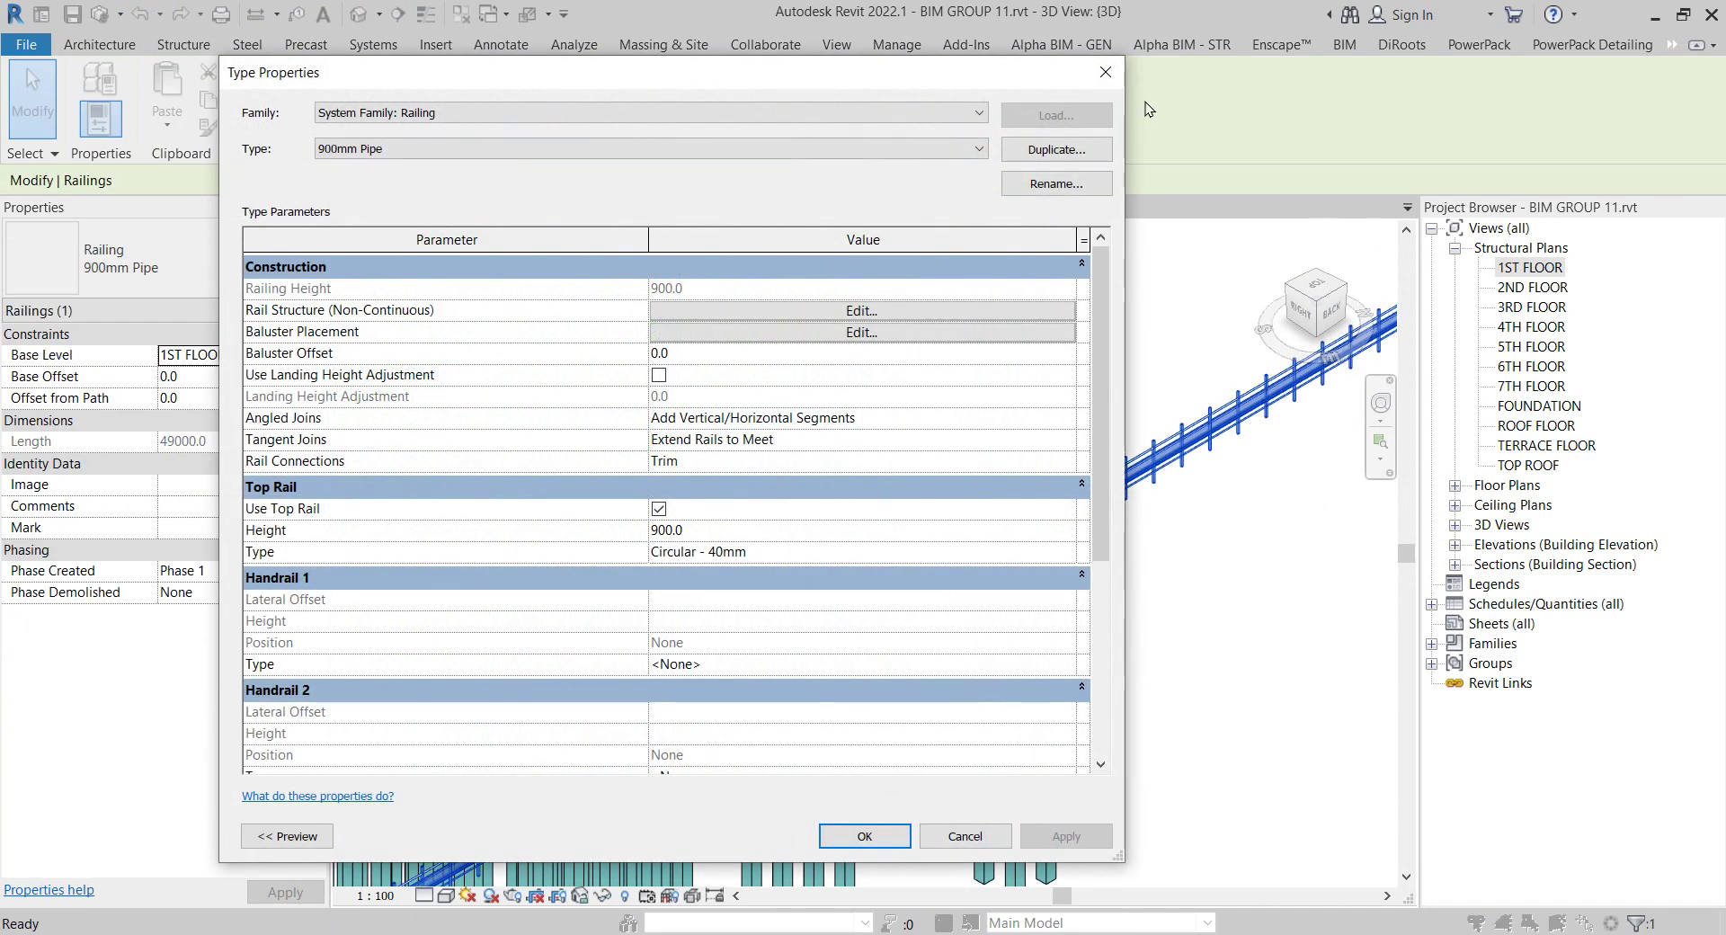
pyautogui.click(1104, 72)
pyautogui.click(1134, 297)
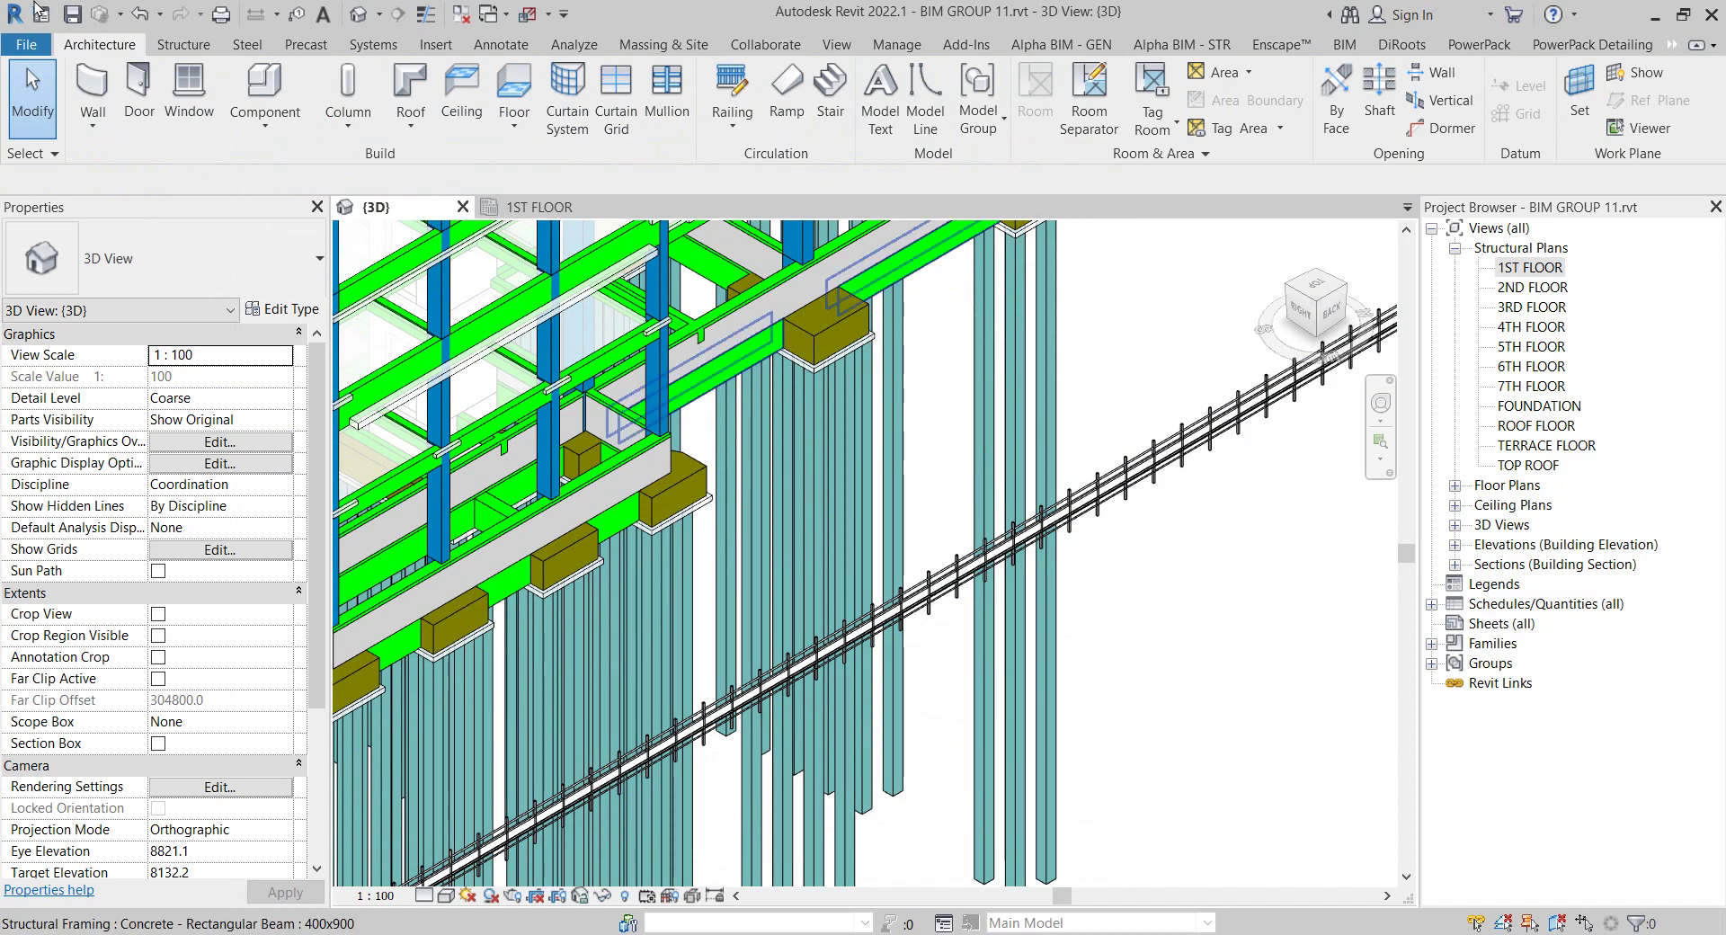
pyautogui.click(1654, 16)
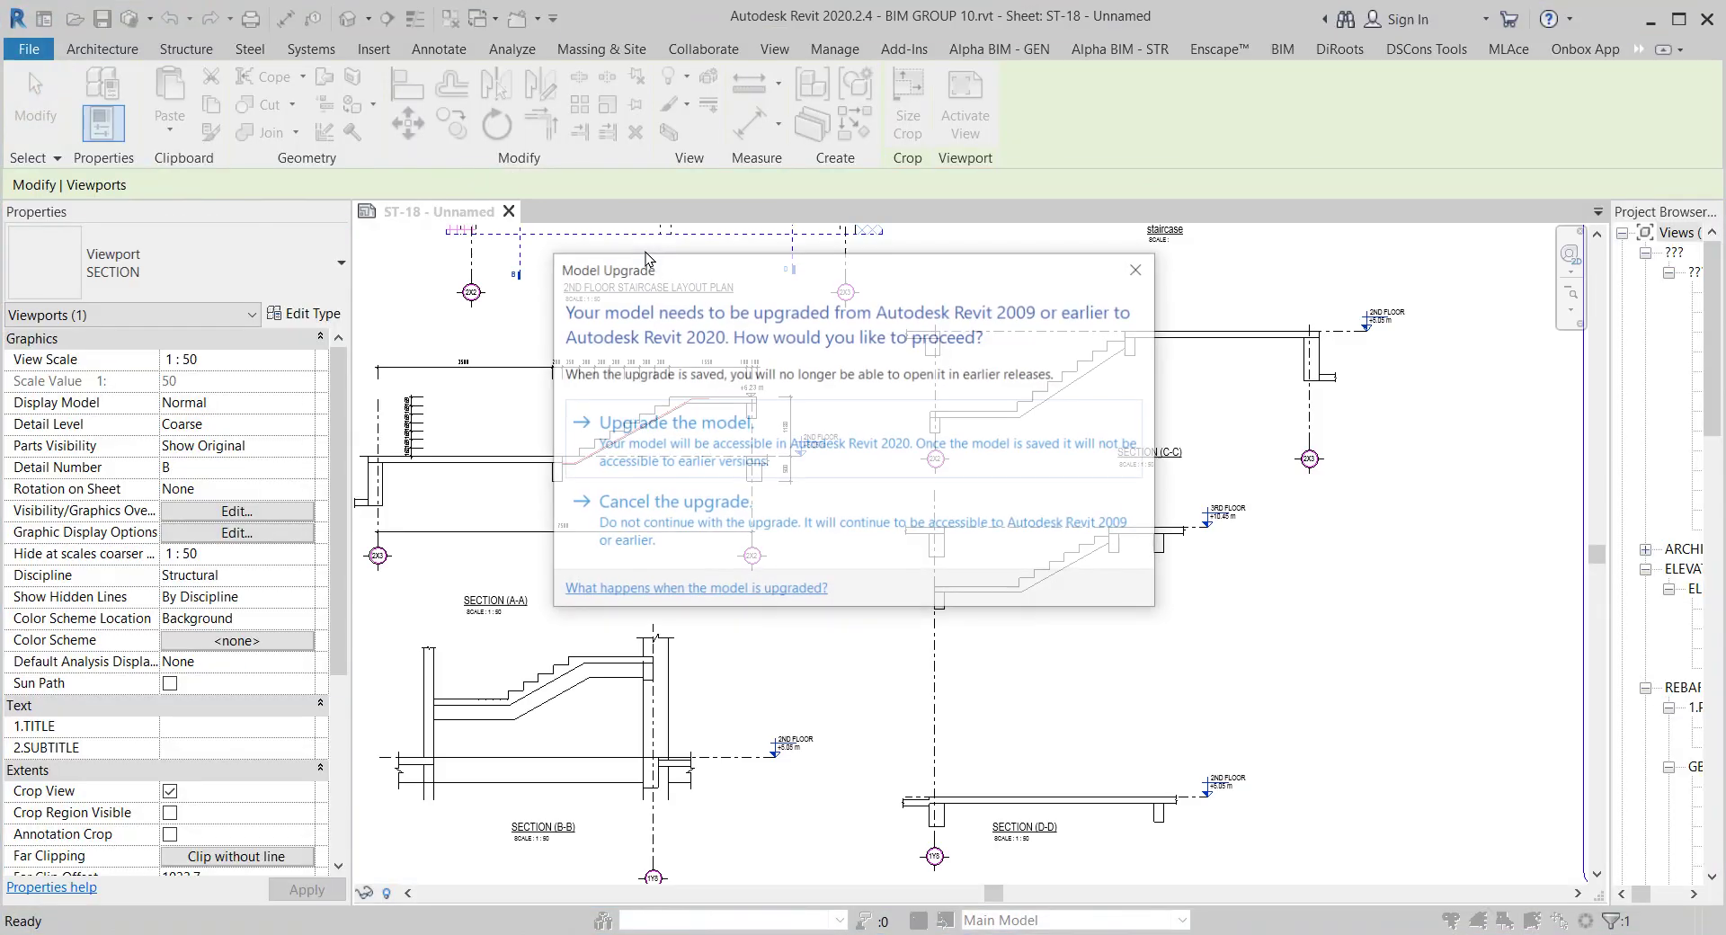
# Upgrade the model in Revit 2020, dismiss the later-version warning for Sheet Pile.rfa, and minimize Revit 2020
pyautogui.click(771, 447)
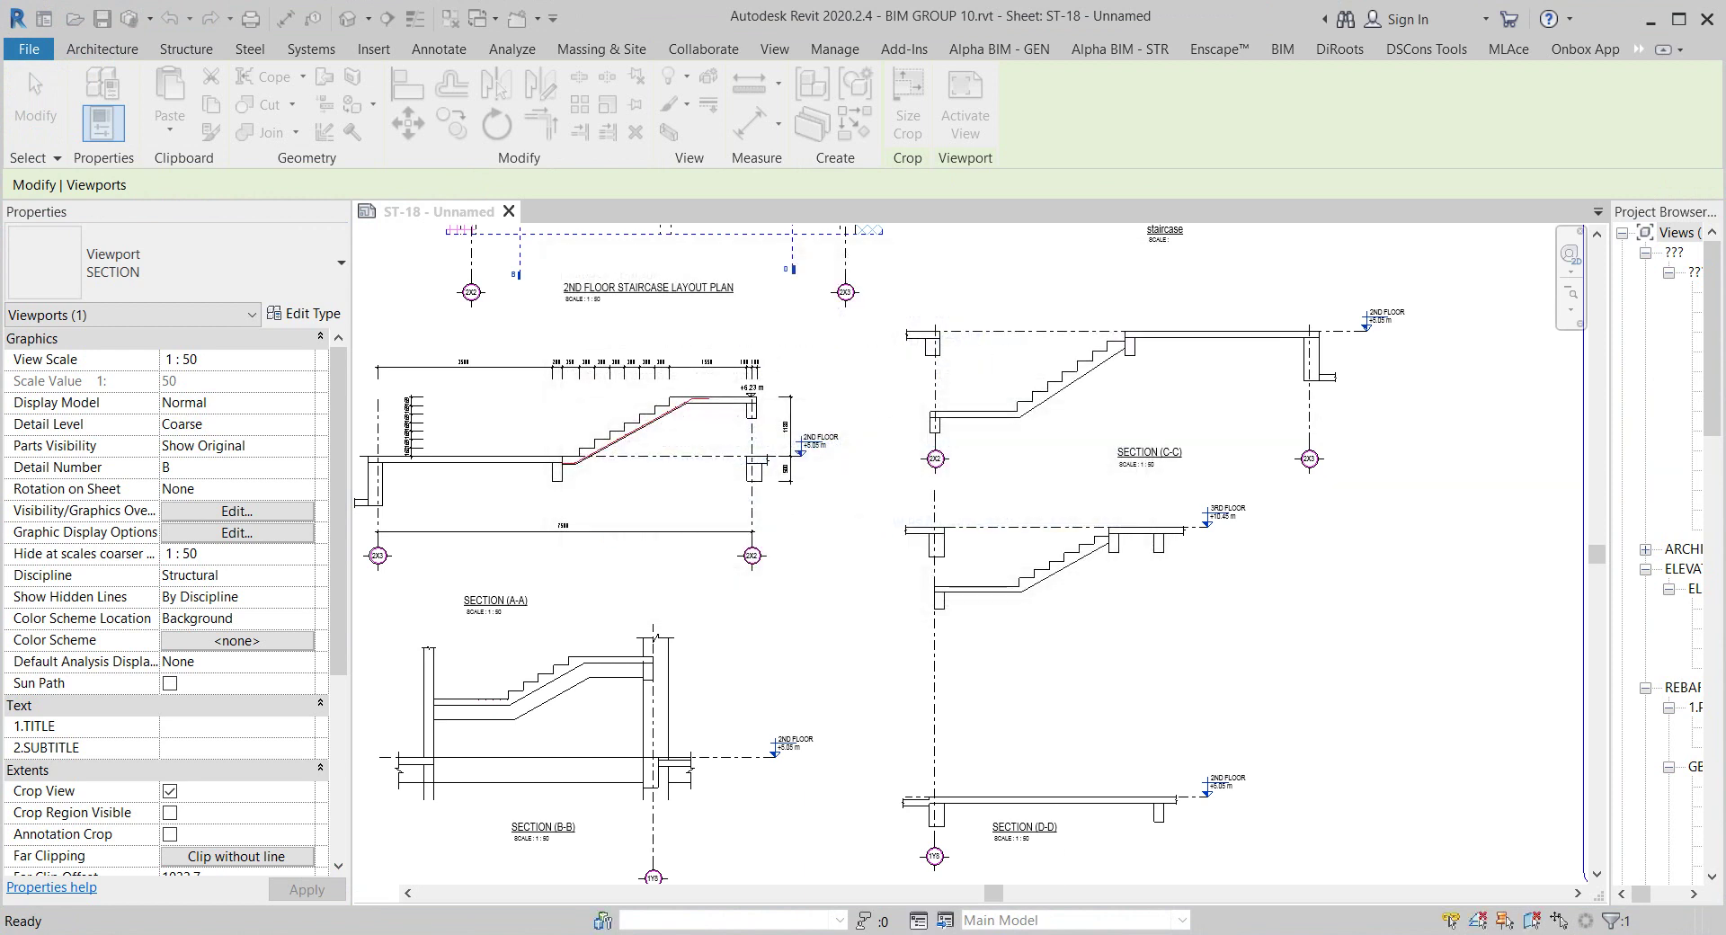
pyautogui.click(999, 520)
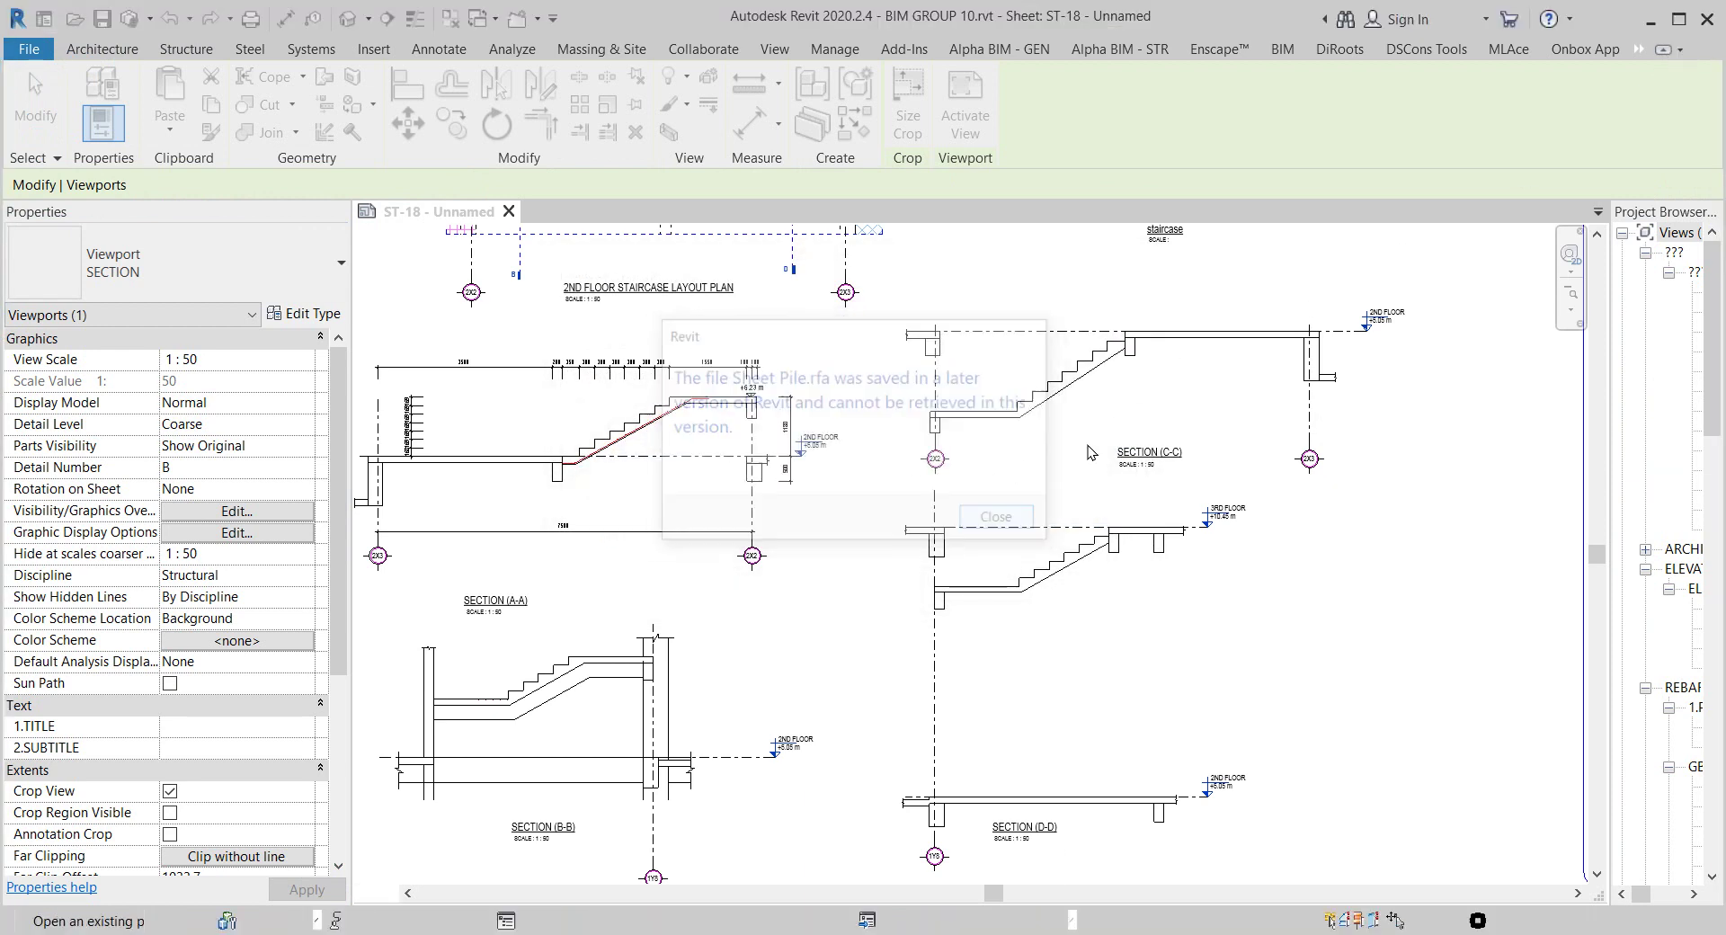
pyautogui.click(1647, 21)
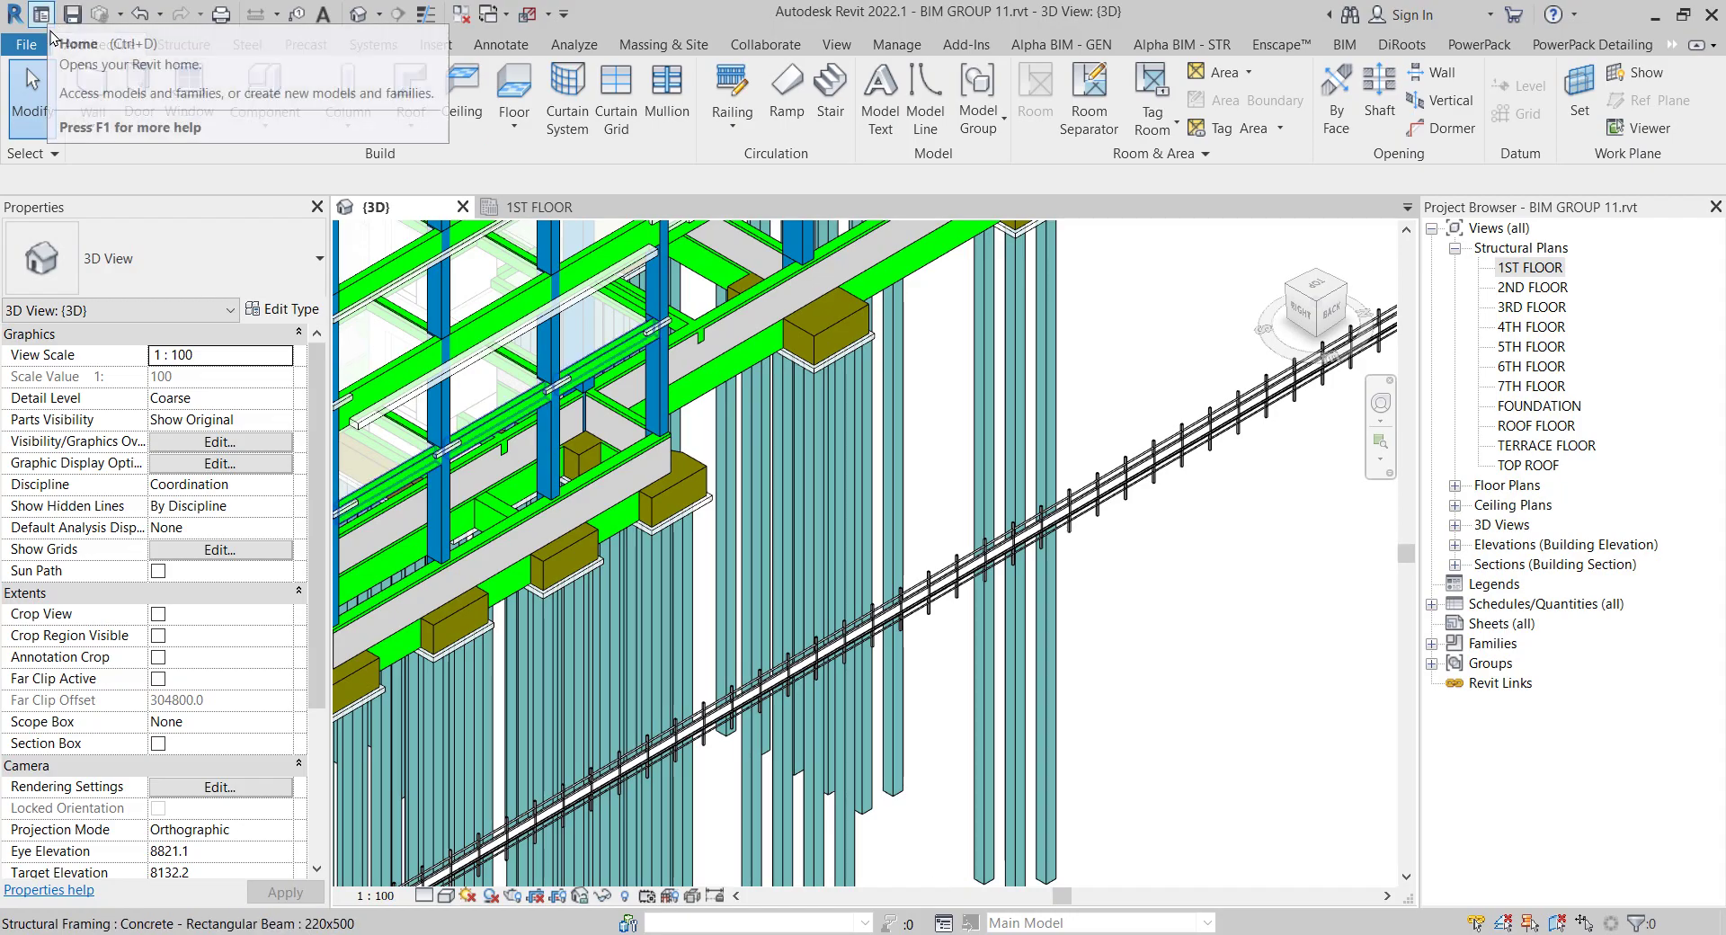
# Open Sheet Pile.rfa from the Desktop and view it with thin lines from a new angle
pyautogui.click(40, 49)
pyautogui.moveTo(81, 132)
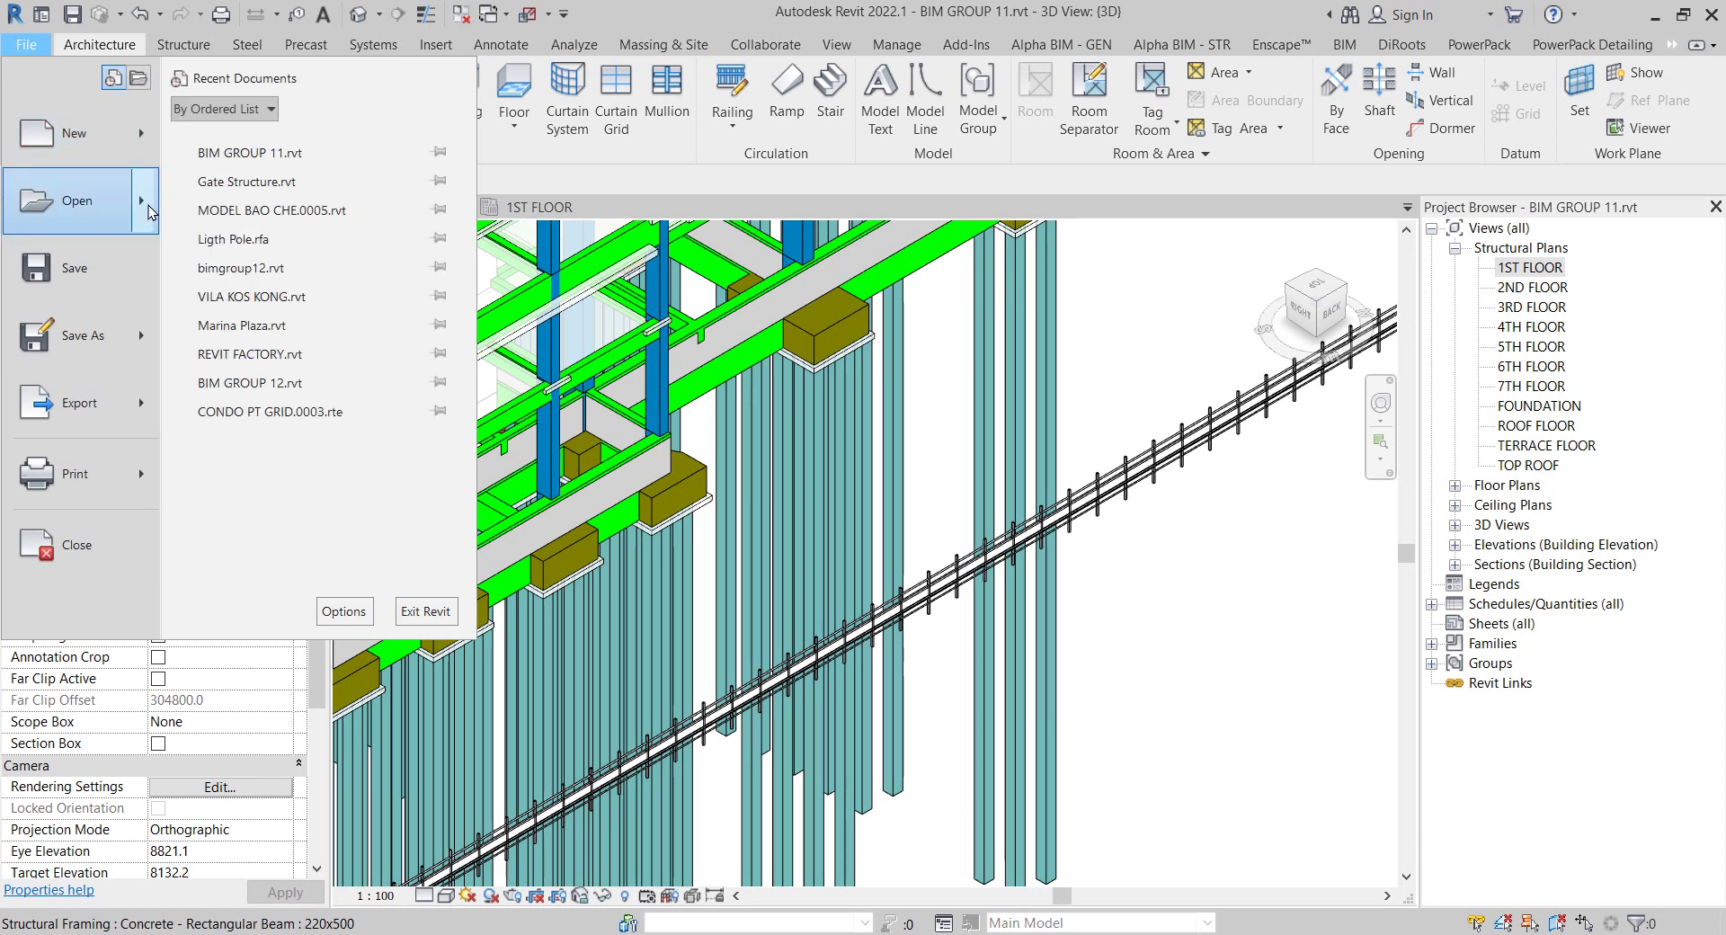
pyautogui.press('Escape')
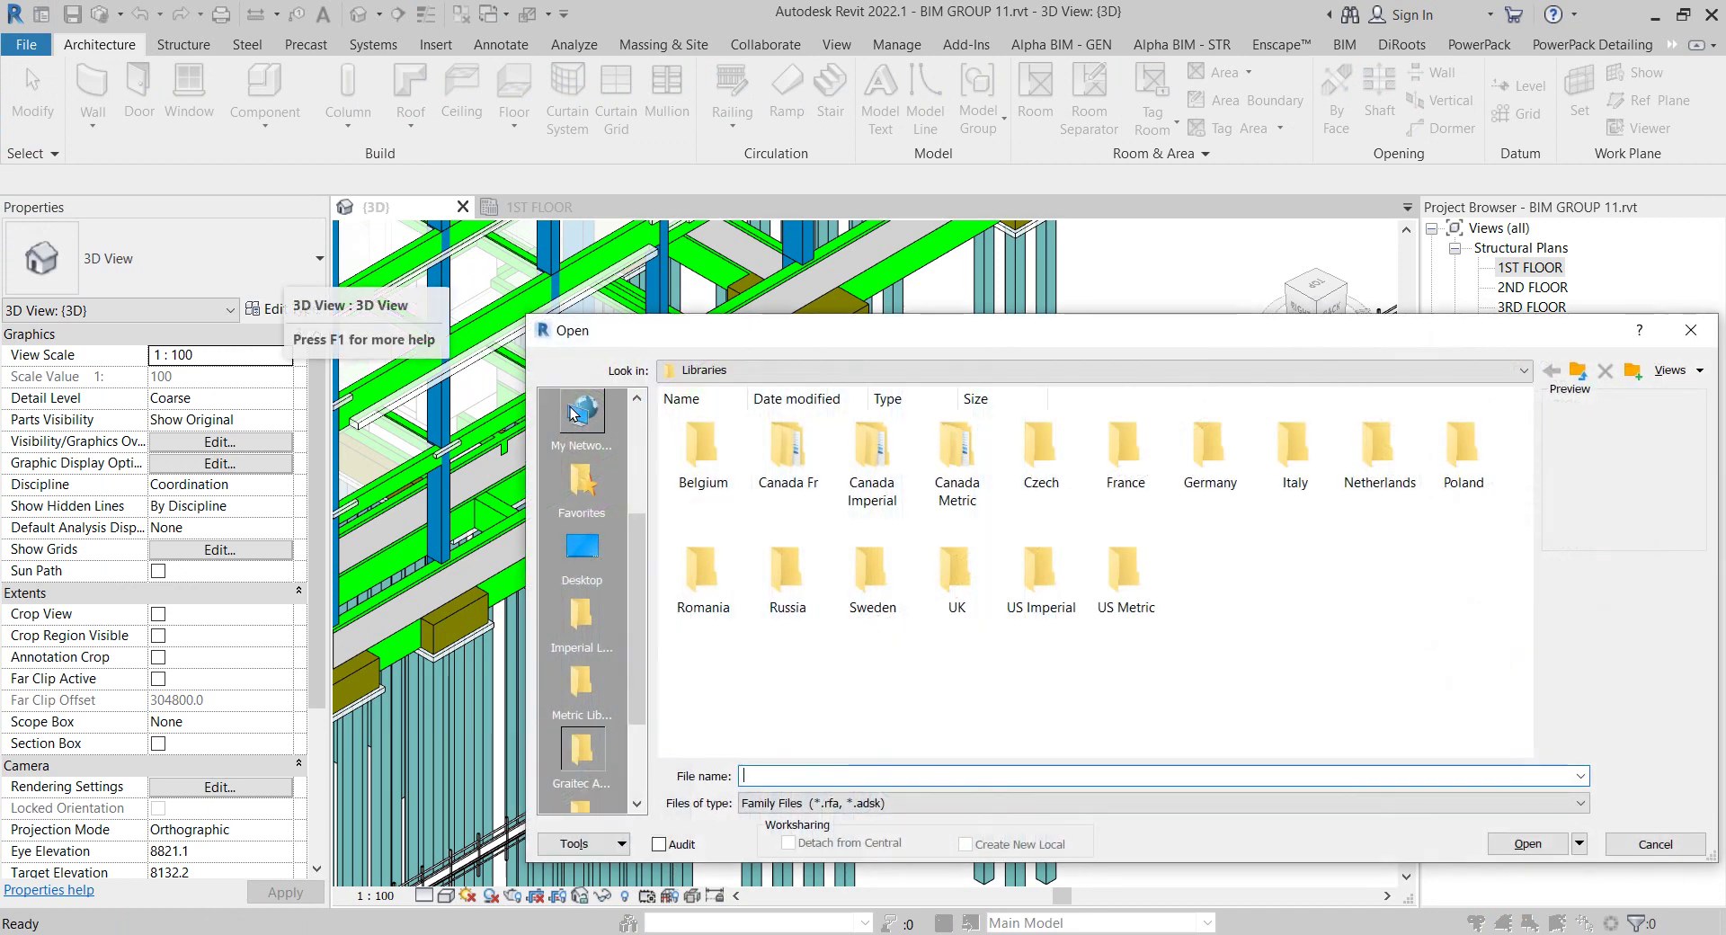
pyautogui.click(582, 545)
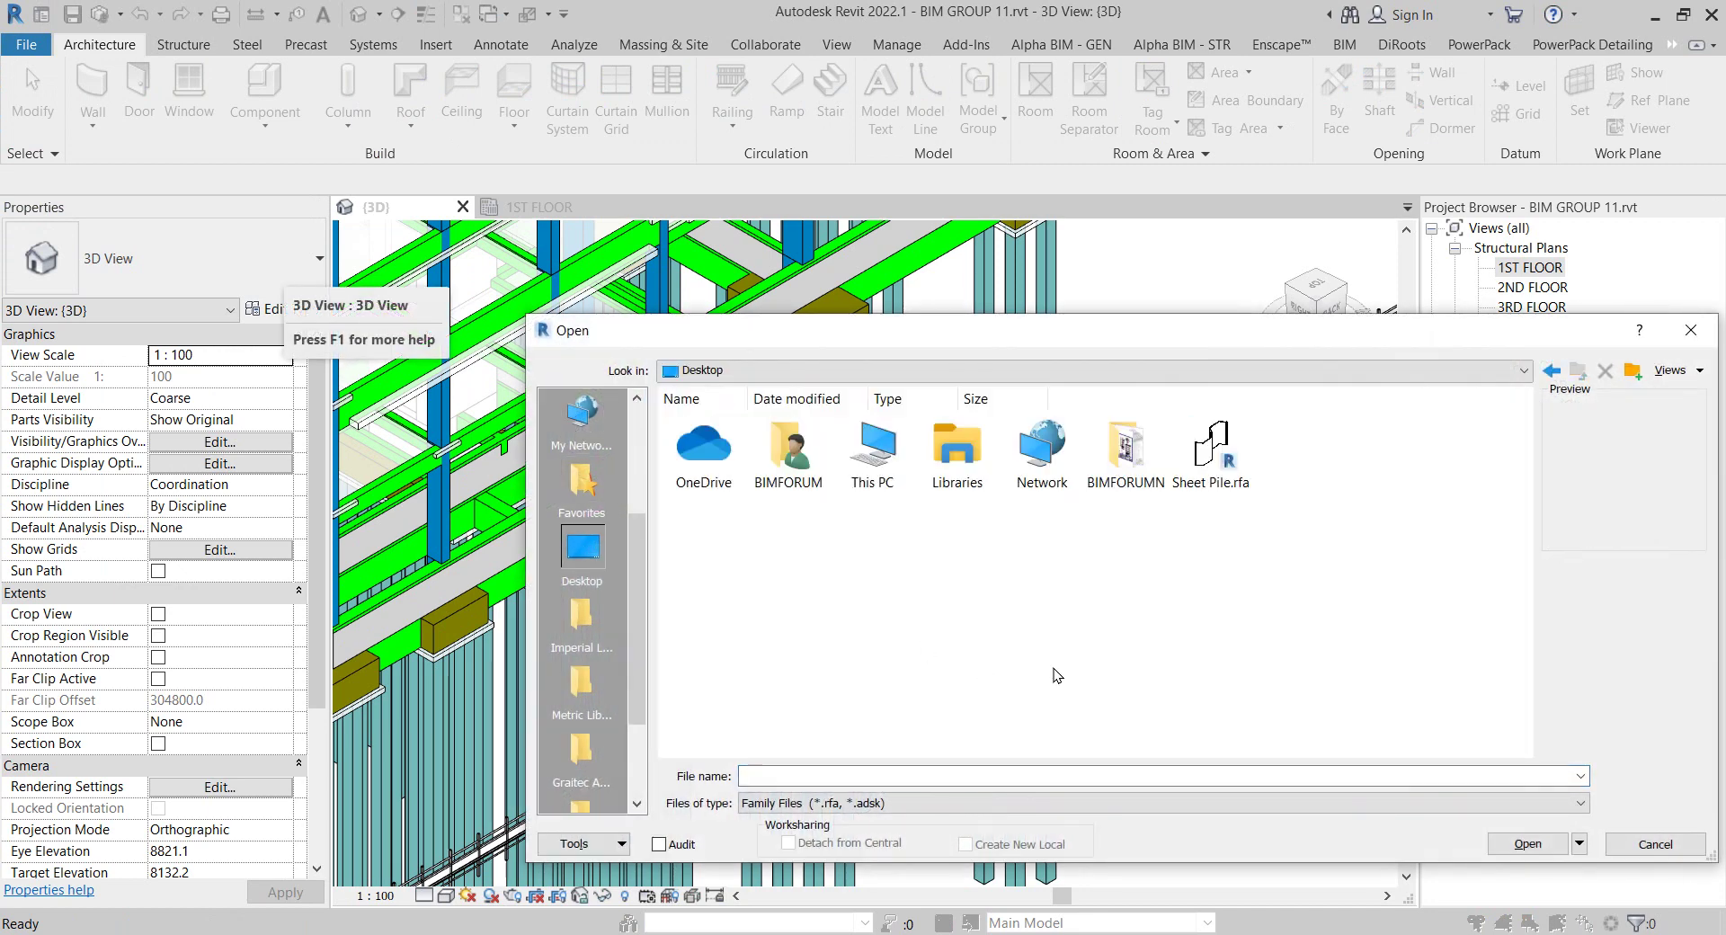
pyautogui.doubleClick(1211, 447)
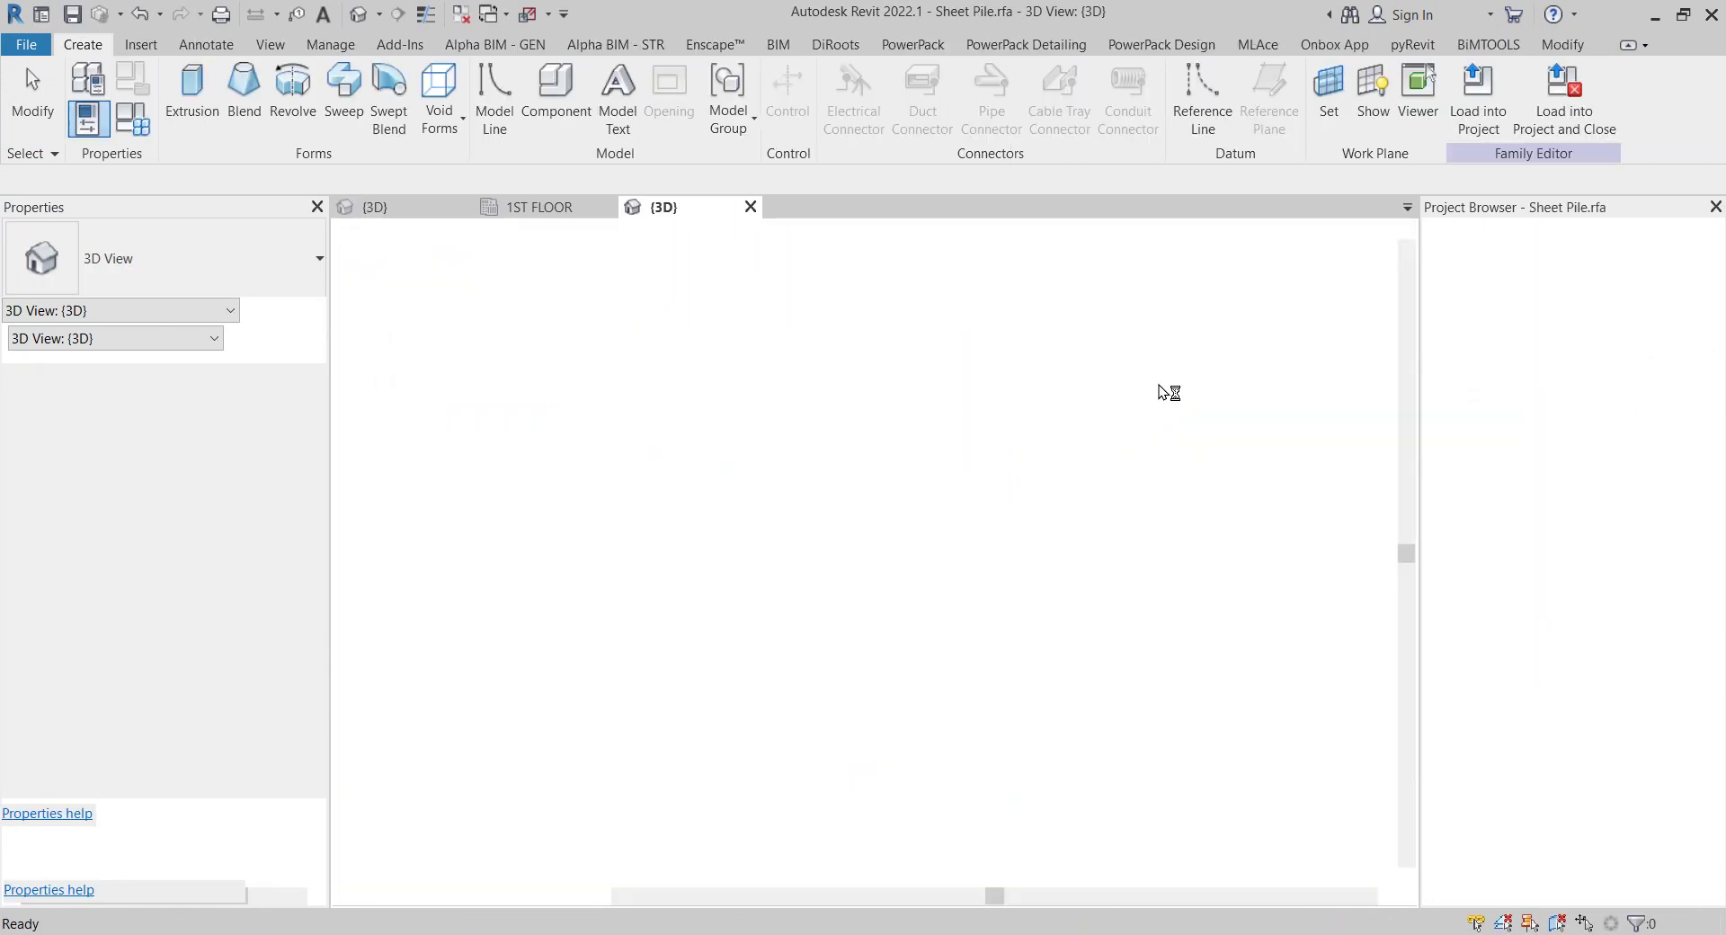
pyautogui.click(428, 13)
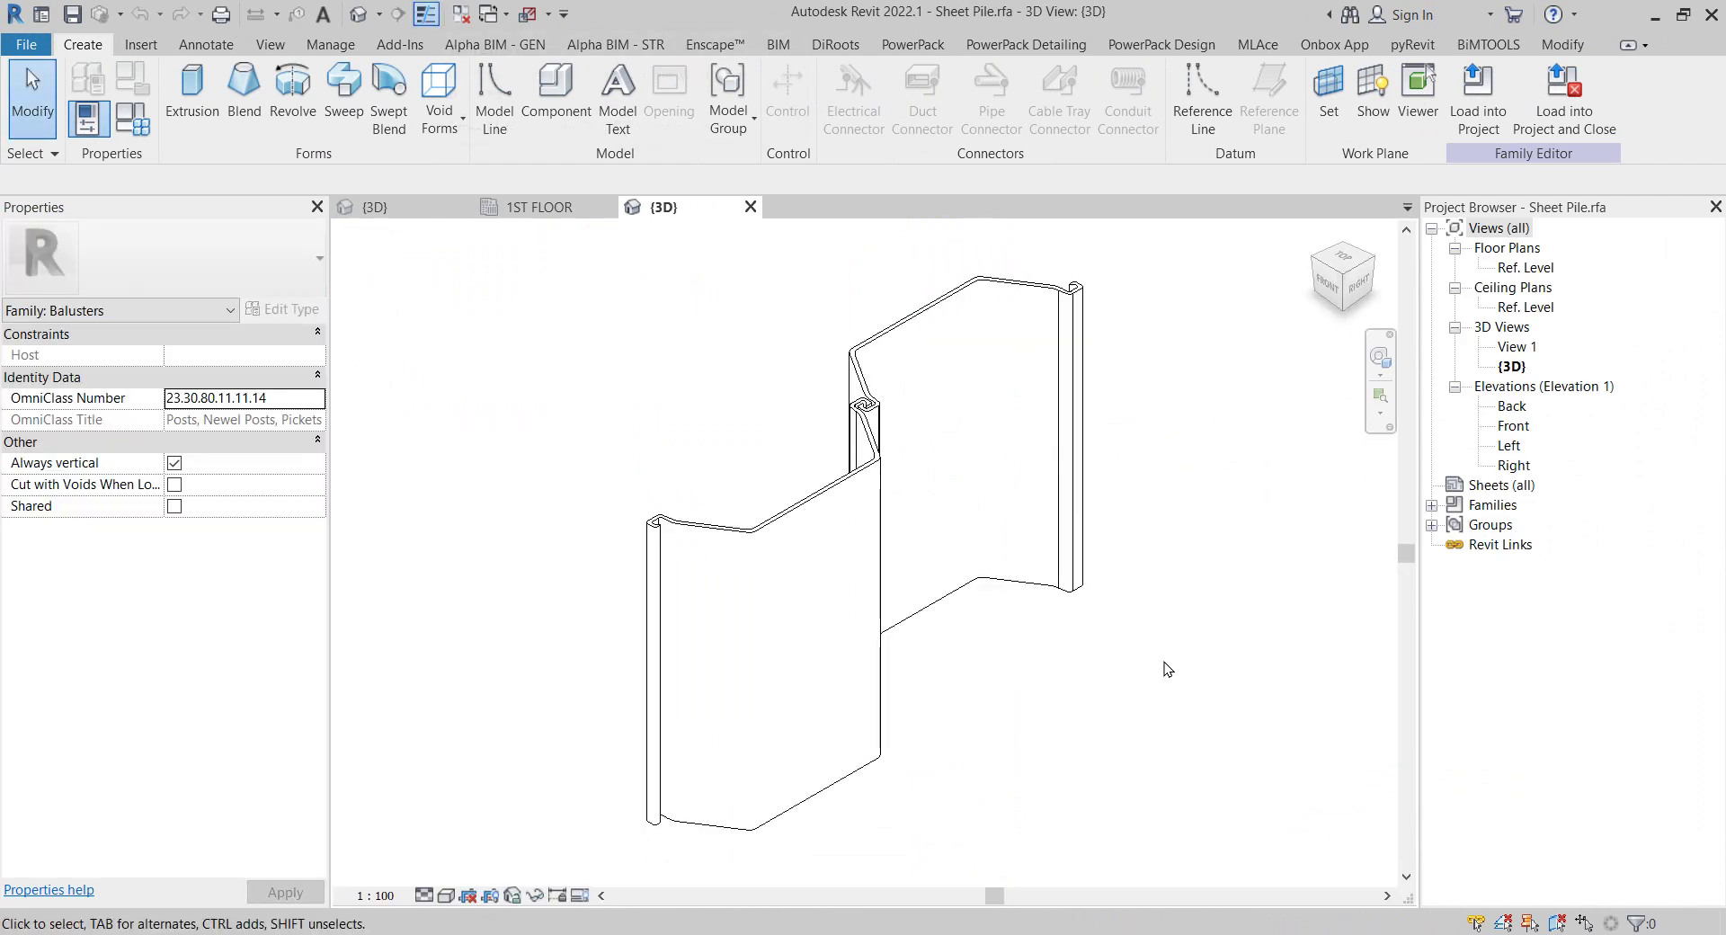
pyautogui.keyDown('shift'); pyautogui.moveTo(1163, 663); pyautogui.dragTo(836, 667, button='middle'); pyautogui.keyUp('shift')
# Browse to the English Metric Baluster.rft family template, close the dialog, and orbit the sheet pile from above
pyautogui.click(27, 45)
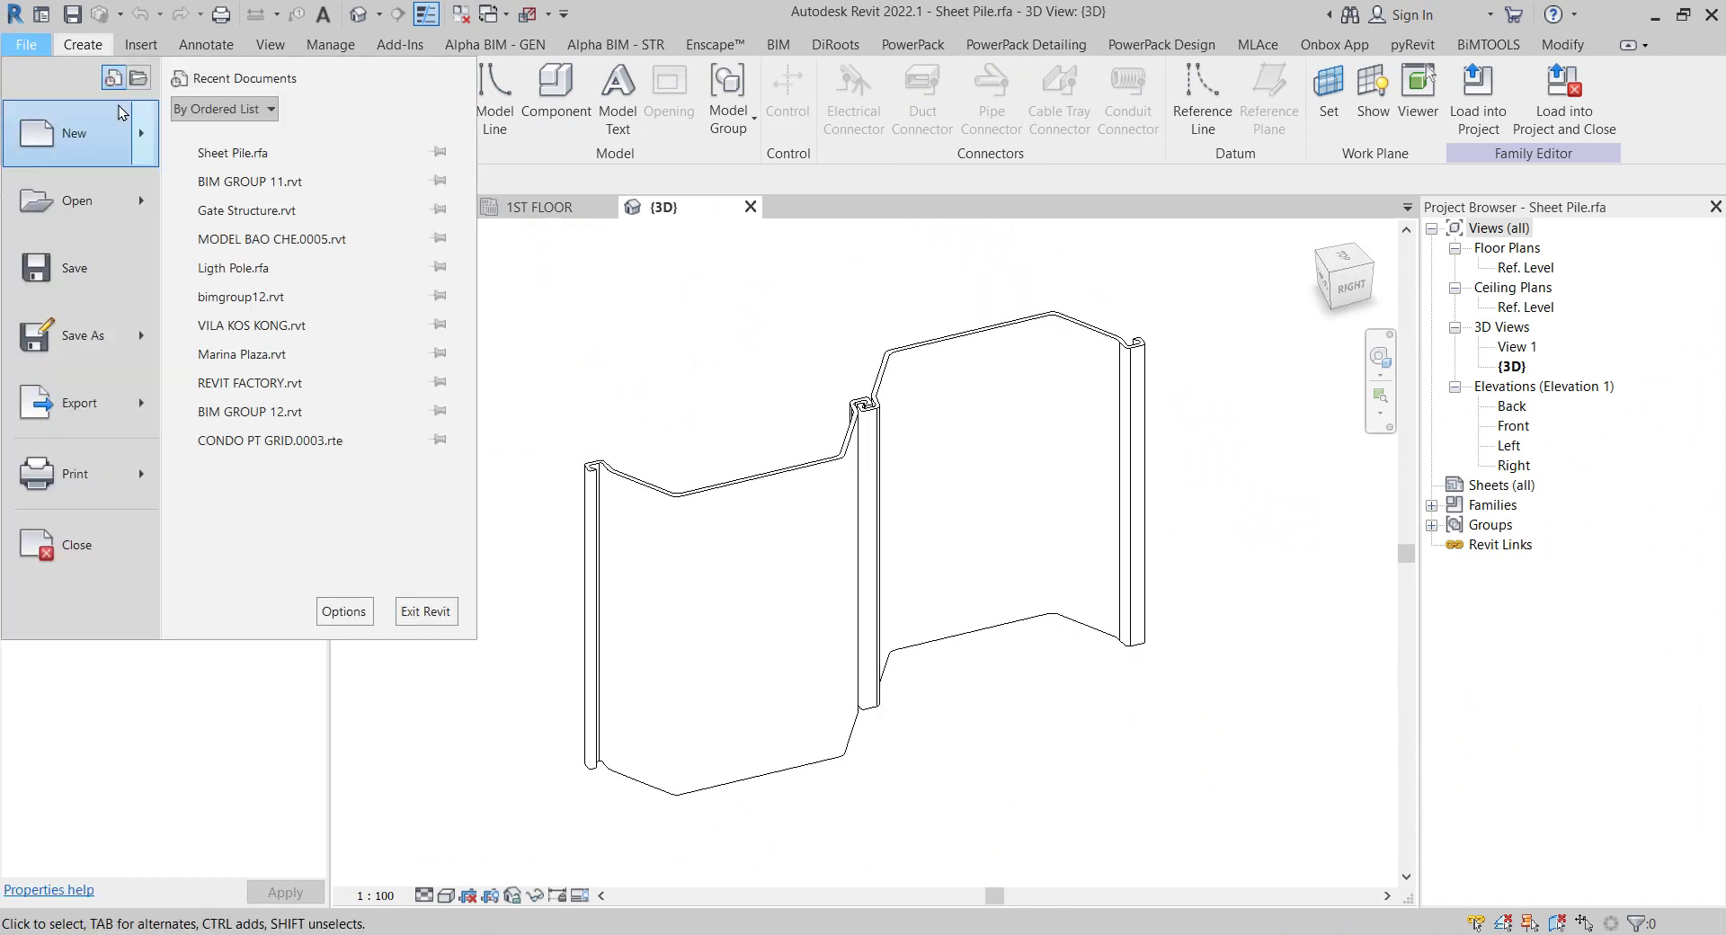
pyautogui.click(233, 203)
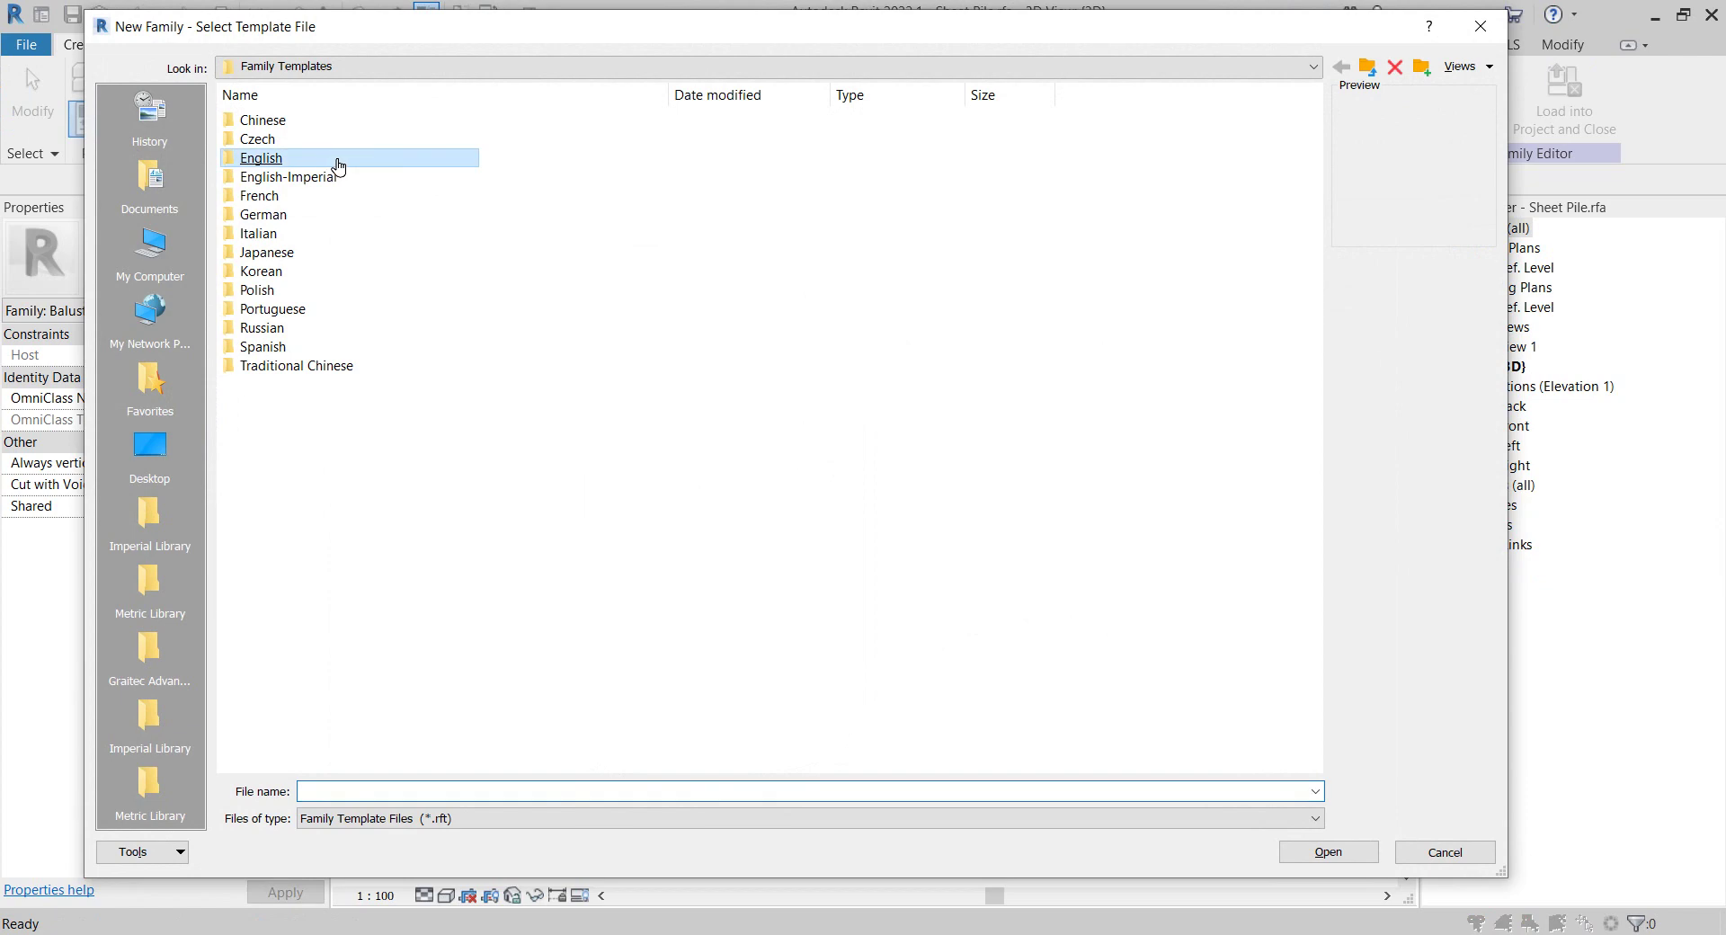
pyautogui.doubleClick(339, 167)
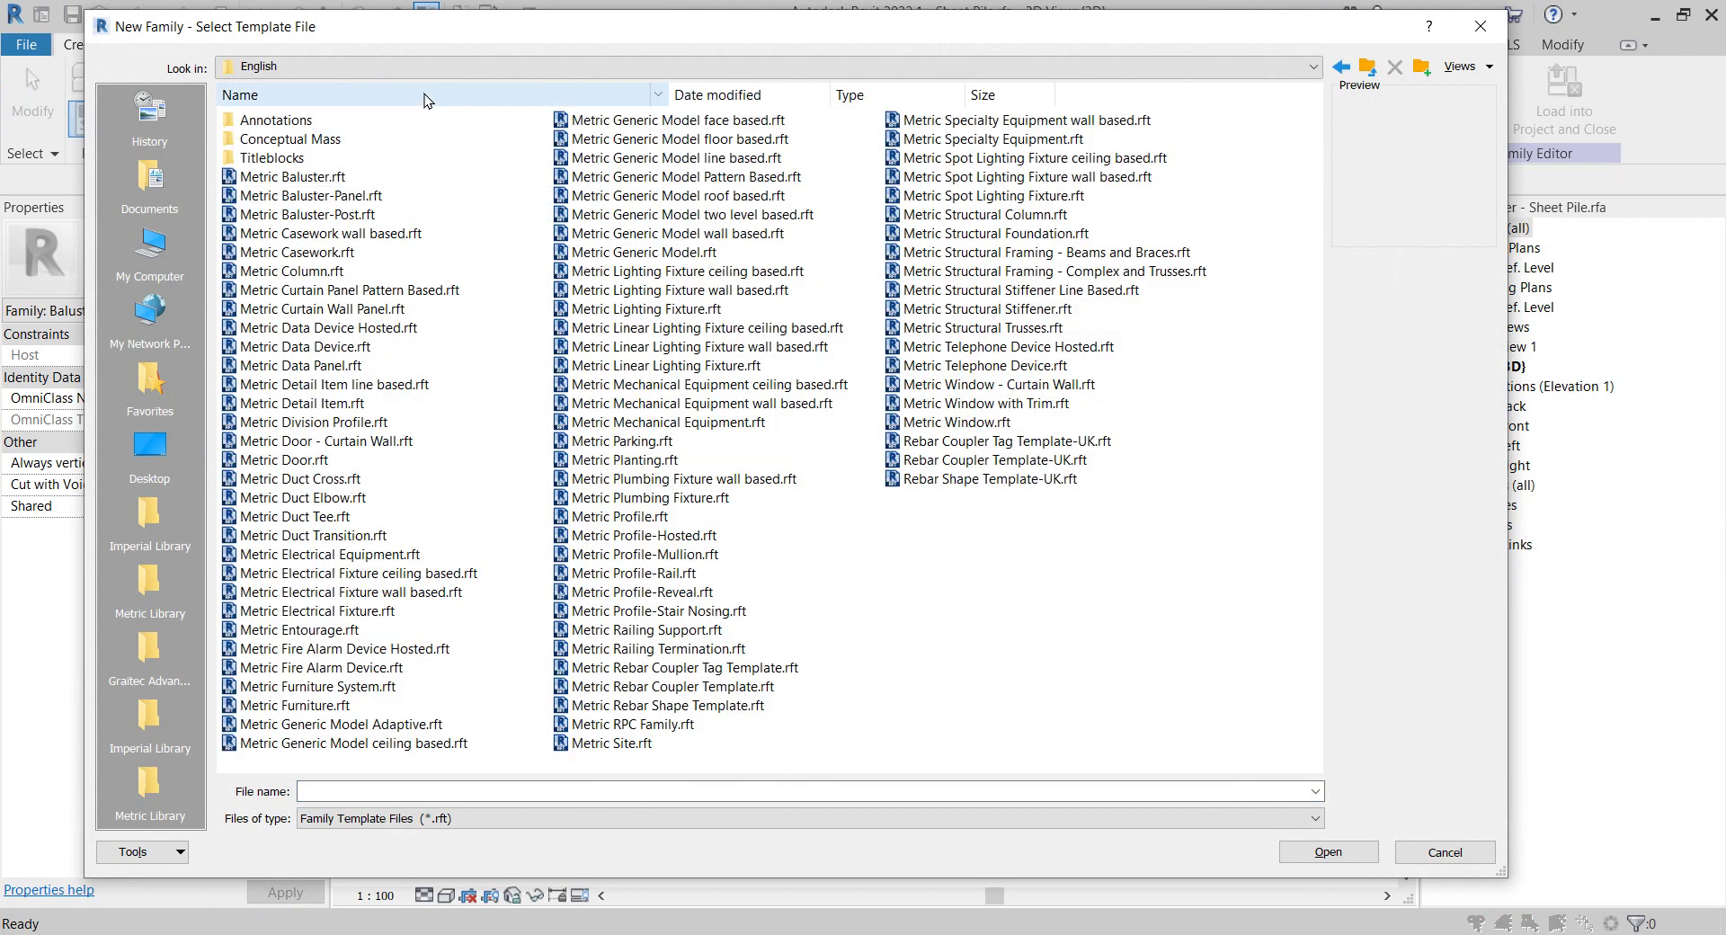
pyautogui.click(358, 176)
pyautogui.click(239, 163)
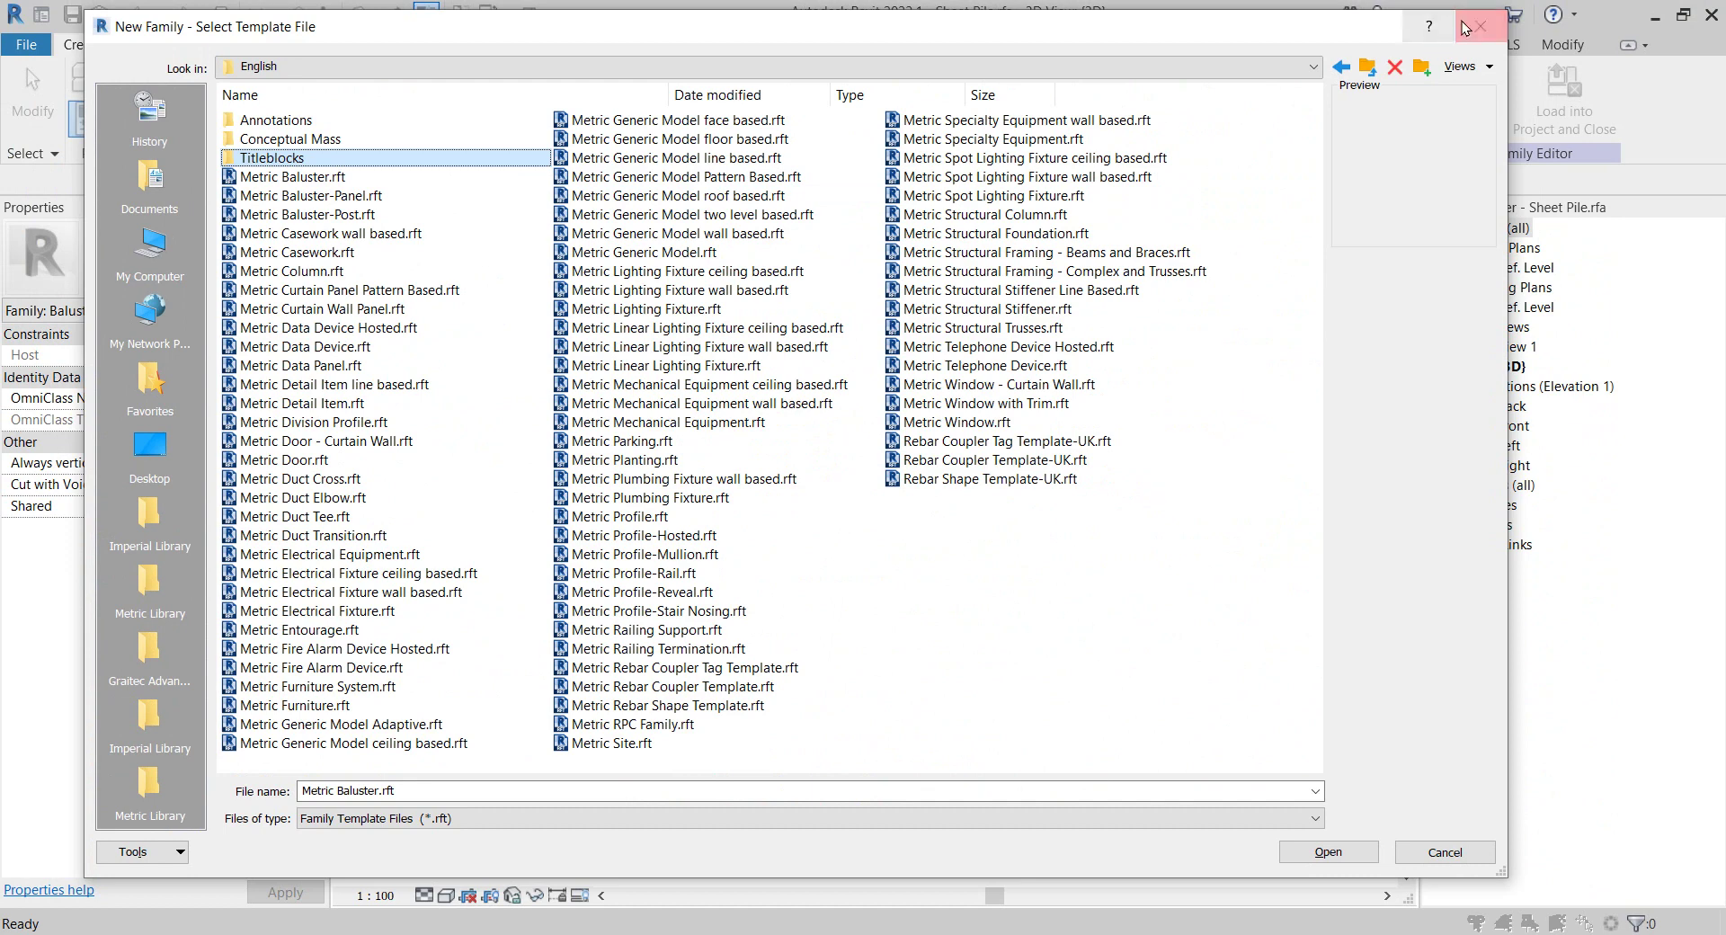
pyautogui.moveTo(808, 400)
pyautogui.keyDown('shift'); pyautogui.mouseDown(button='middle')
pyautogui.moveTo(1061, 470)
pyautogui.moveTo(834, 356)
pyautogui.mouseUp(button='middle'); pyautogui.keyUp('shift')
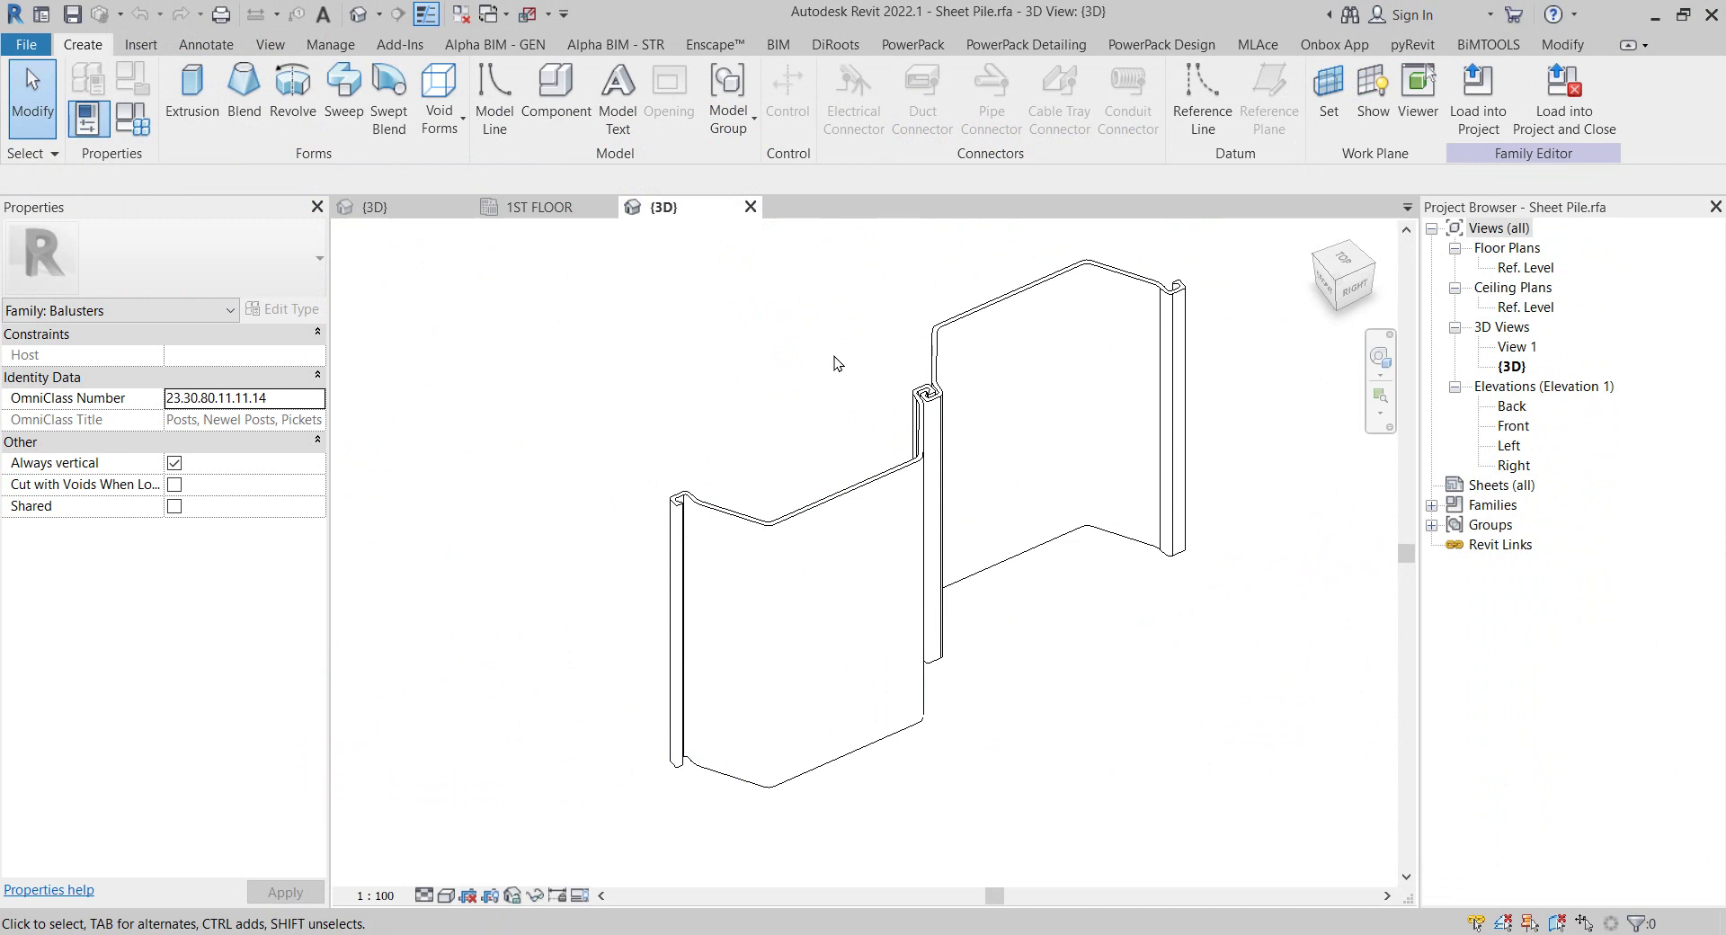
# Orbit the sheet pile to inspect its Z-shaped profile from several angles
pyautogui.keyDown('shift'); pyautogui.moveTo(834, 356); pyautogui.dragTo(816, 348, button='middle'); pyautogui.keyUp('shift')
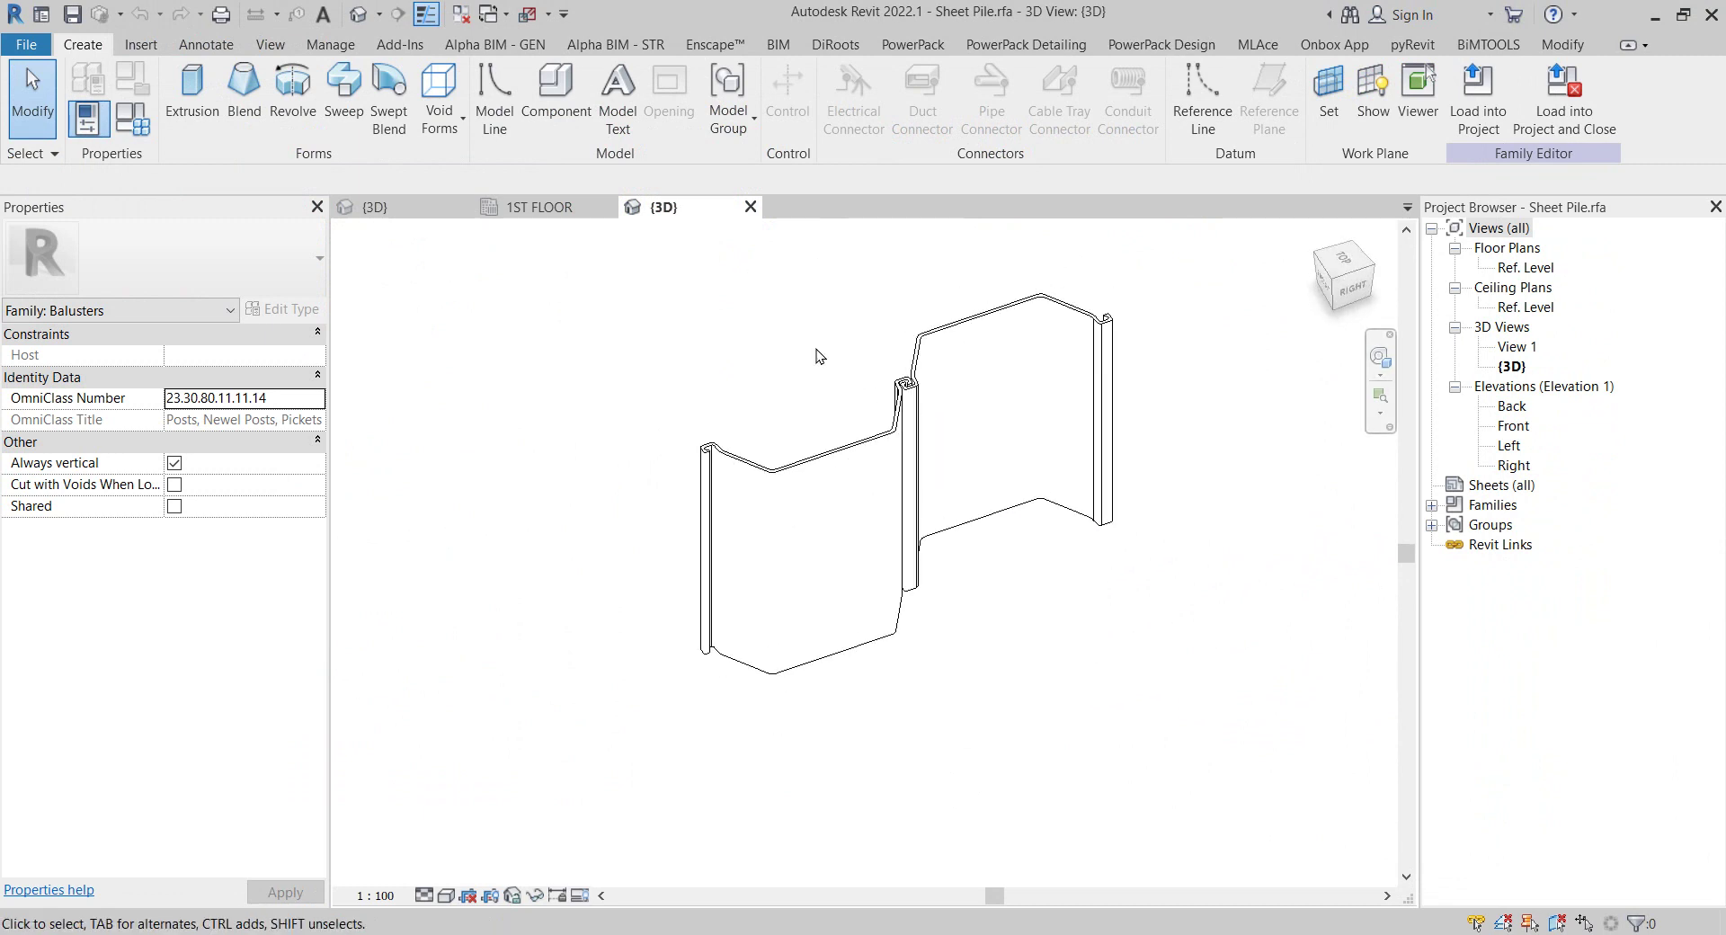
pyautogui.keyDown('shift'); pyautogui.moveTo(714, 291); pyautogui.dragTo(822, 336, button='middle'); pyautogui.keyUp('shift')
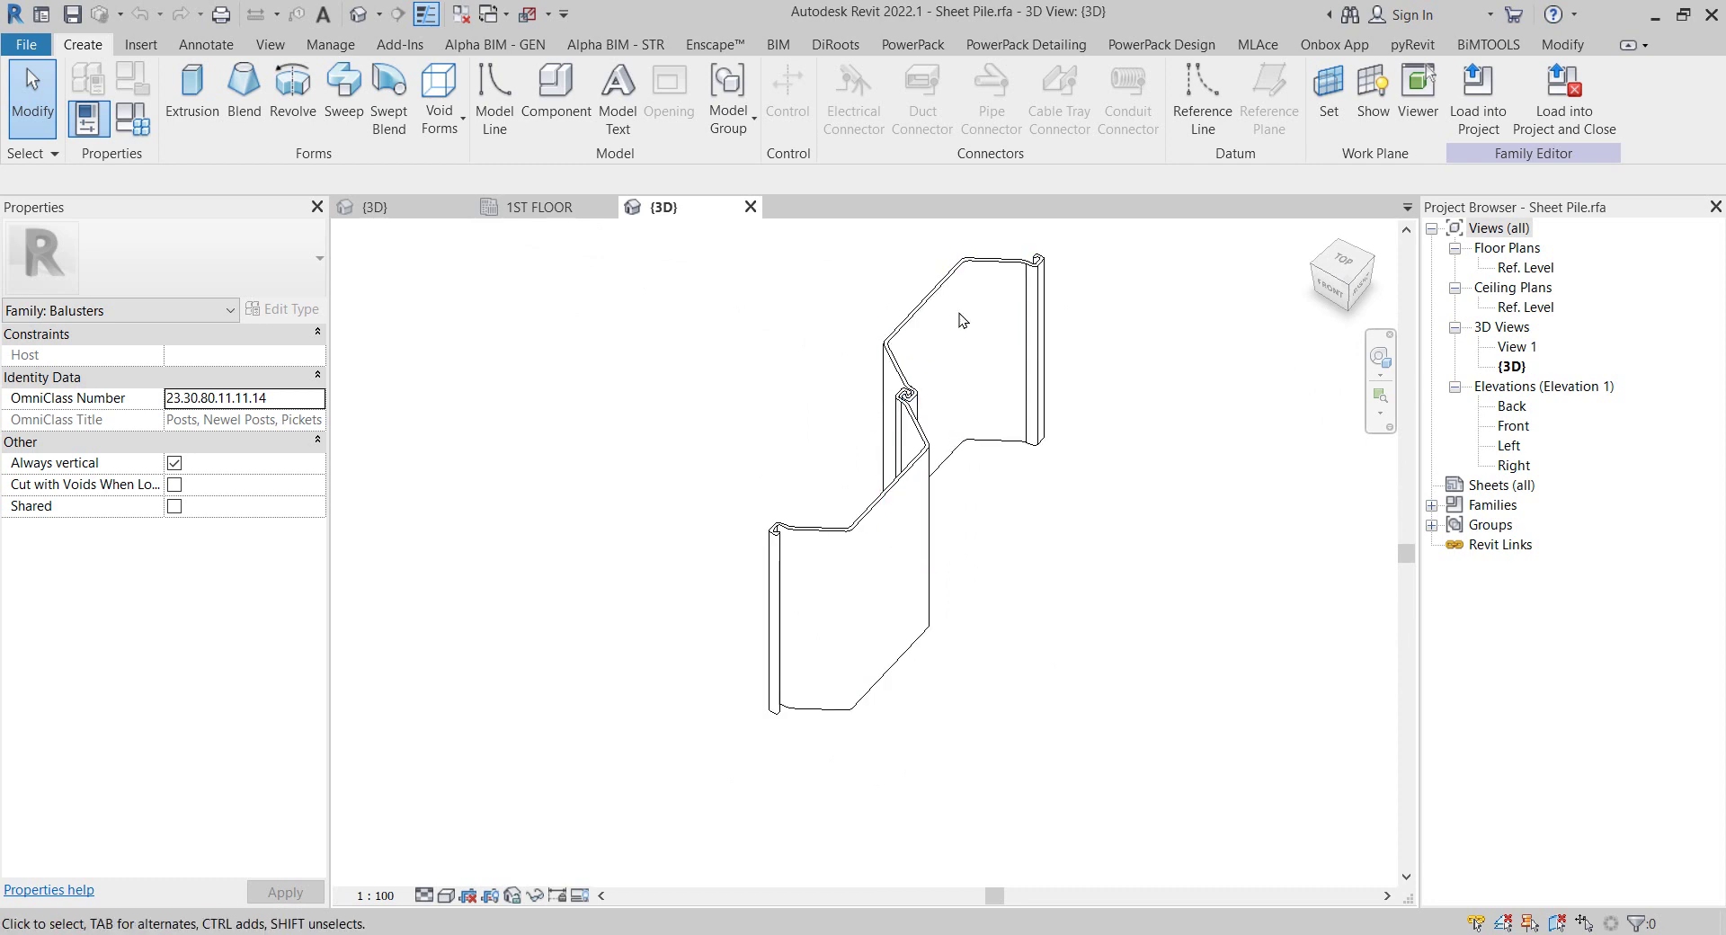
pyautogui.moveTo(1013, 396)
pyautogui.keyDown('shift'); pyautogui.mouseDown(button='middle')
pyautogui.moveTo(692, 372)
pyautogui.moveTo(958, 418)
pyautogui.mouseUp(button='middle'); pyautogui.keyUp('shift')
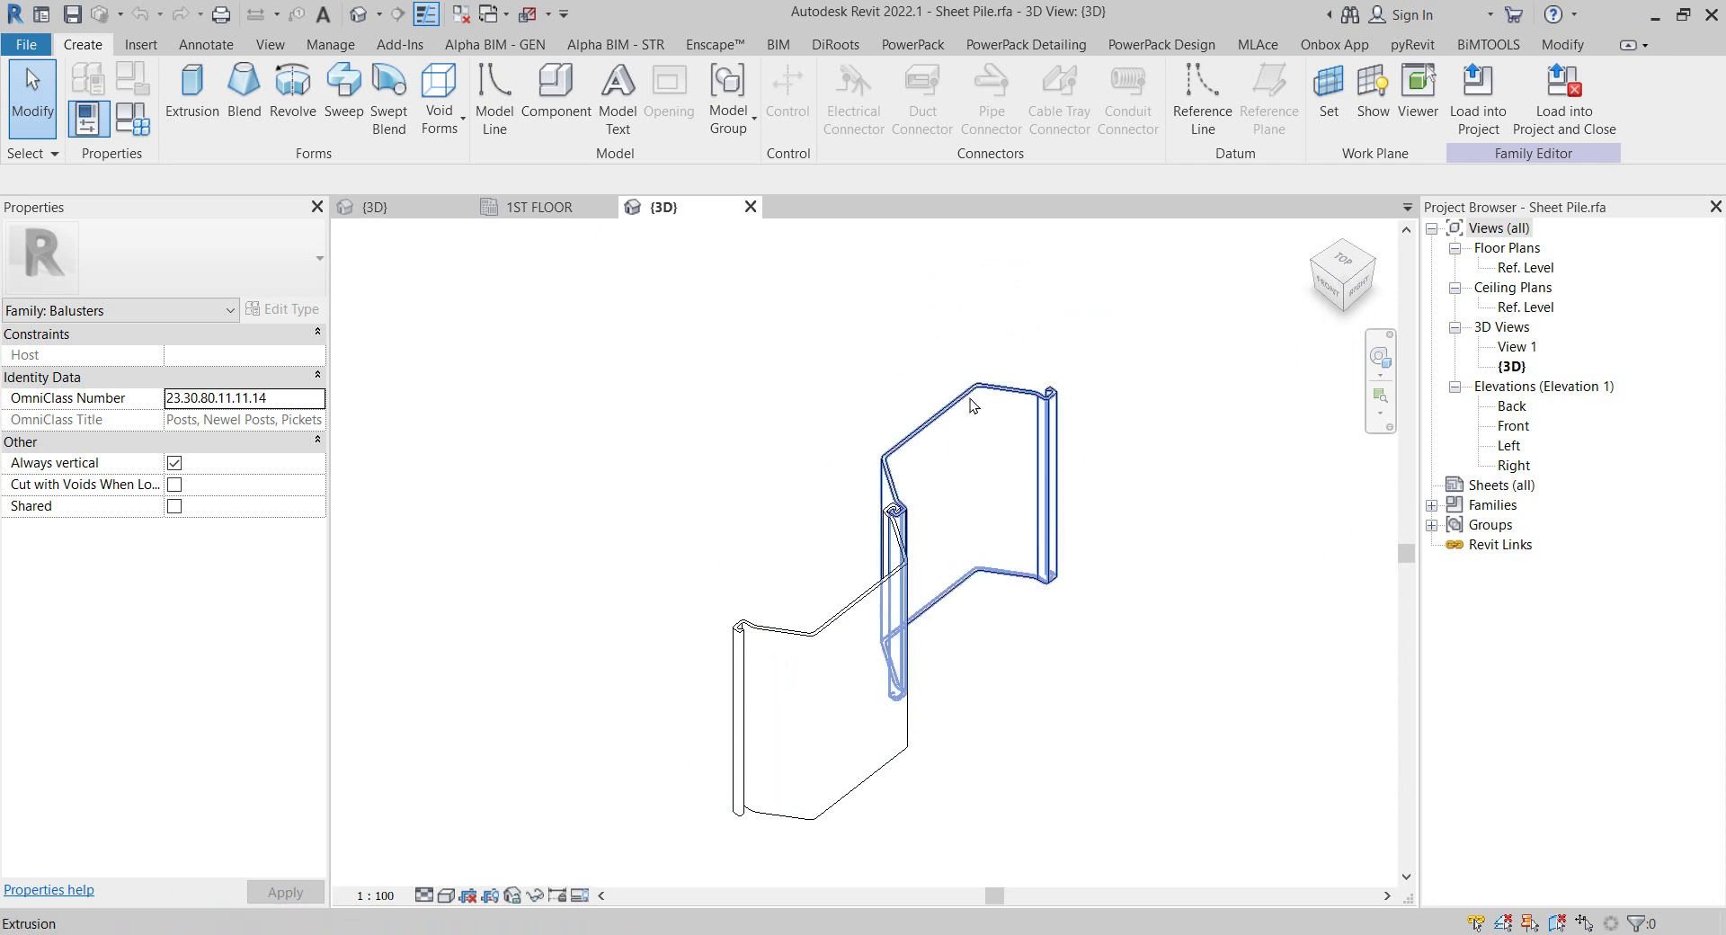
pyautogui.moveTo(974, 404)
pyautogui.keyDown('shift'); pyautogui.mouseDown(button='middle')
pyautogui.moveTo(949, 366)
pyautogui.moveTo(995, 423)
pyautogui.mouseUp(button='middle'); pyautogui.keyUp('shift')
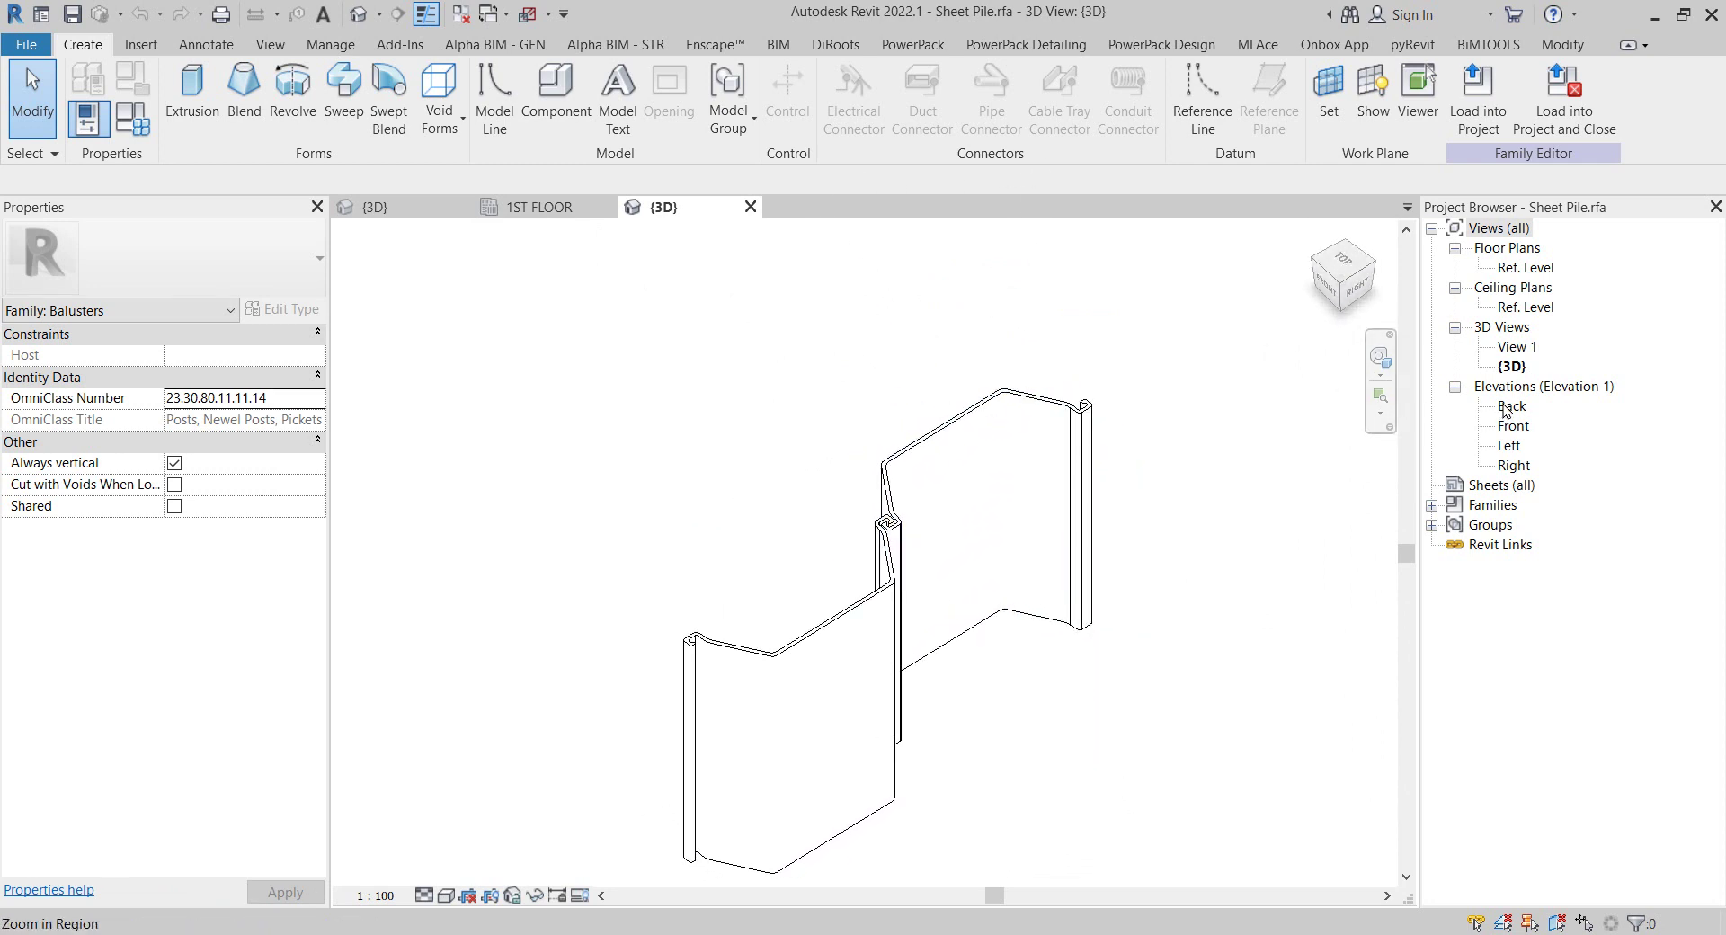
# Open the Back elevation and Ref. Level plan showing the 1200 profile, then return to 3D
pyautogui.doubleClick(1510, 406)
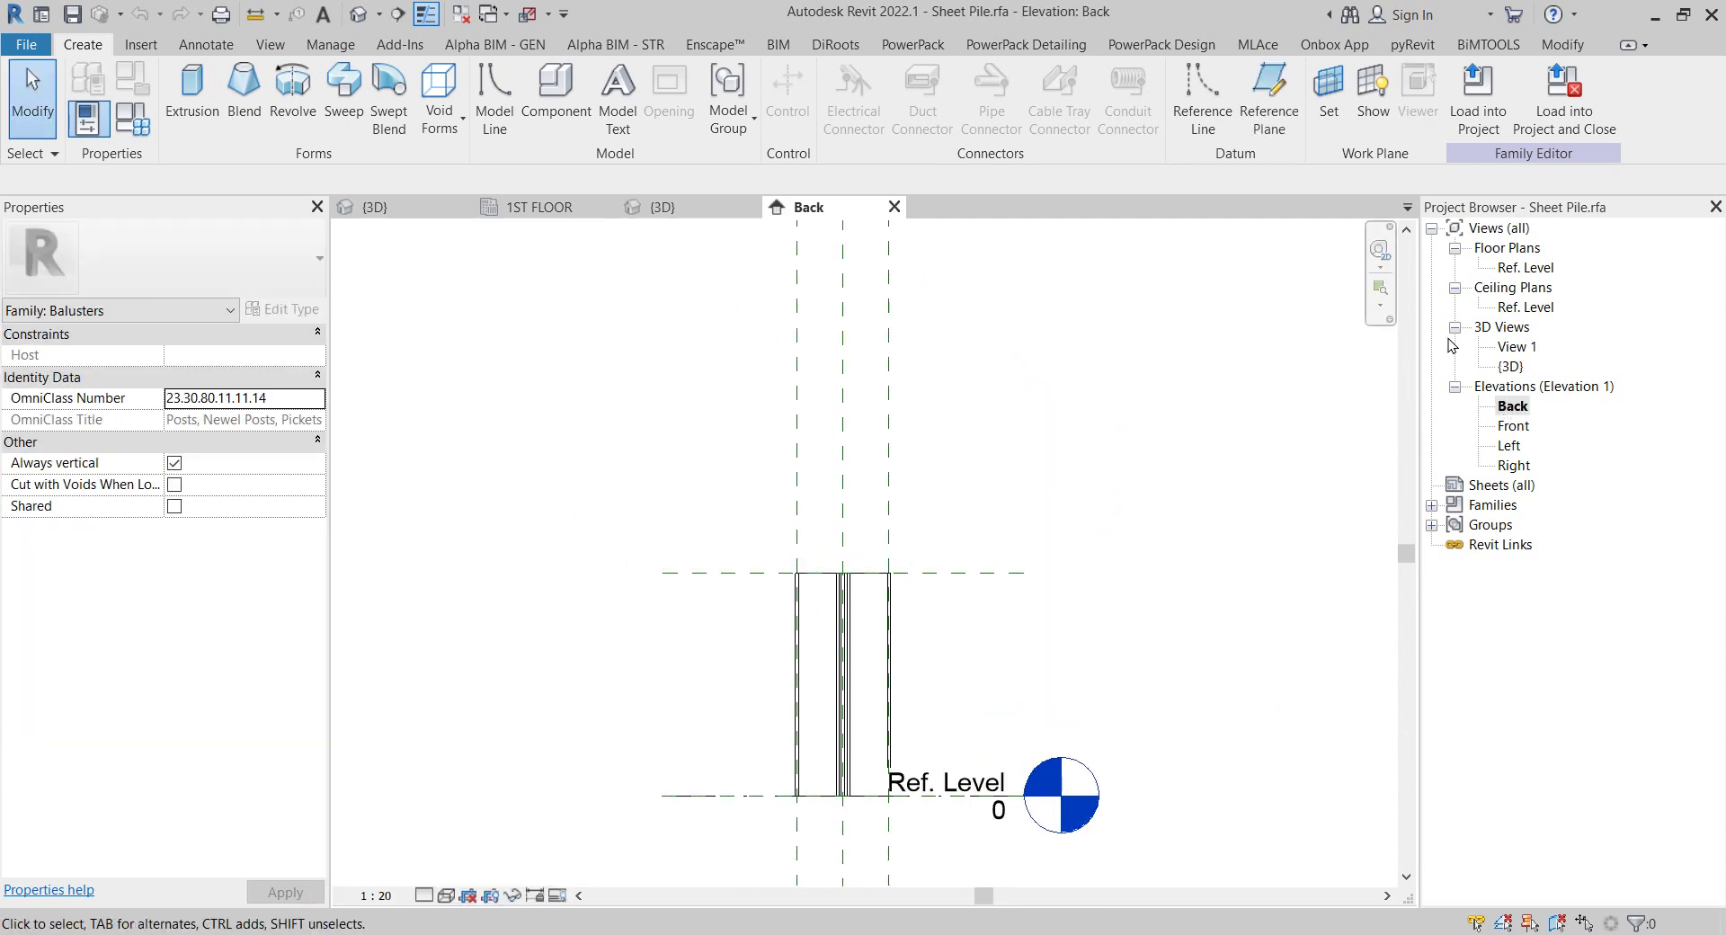
pyautogui.doubleClick(1525, 267)
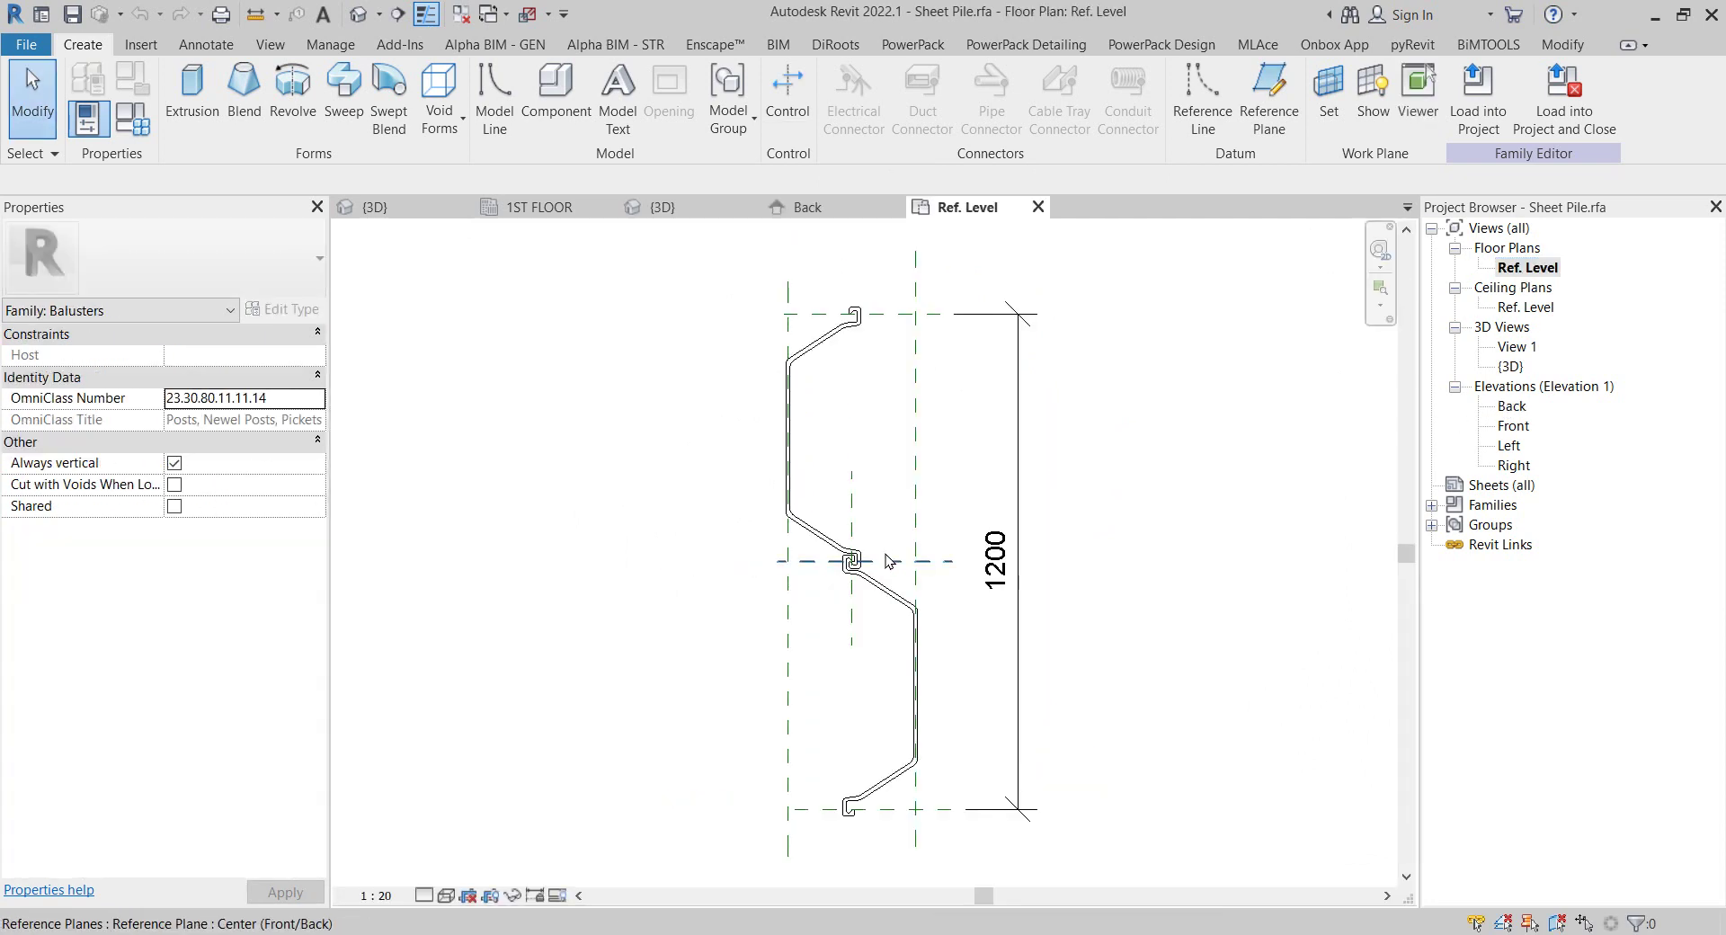
pyautogui.moveTo(836, 358); pyautogui.dragTo(809, 315, button='middle')
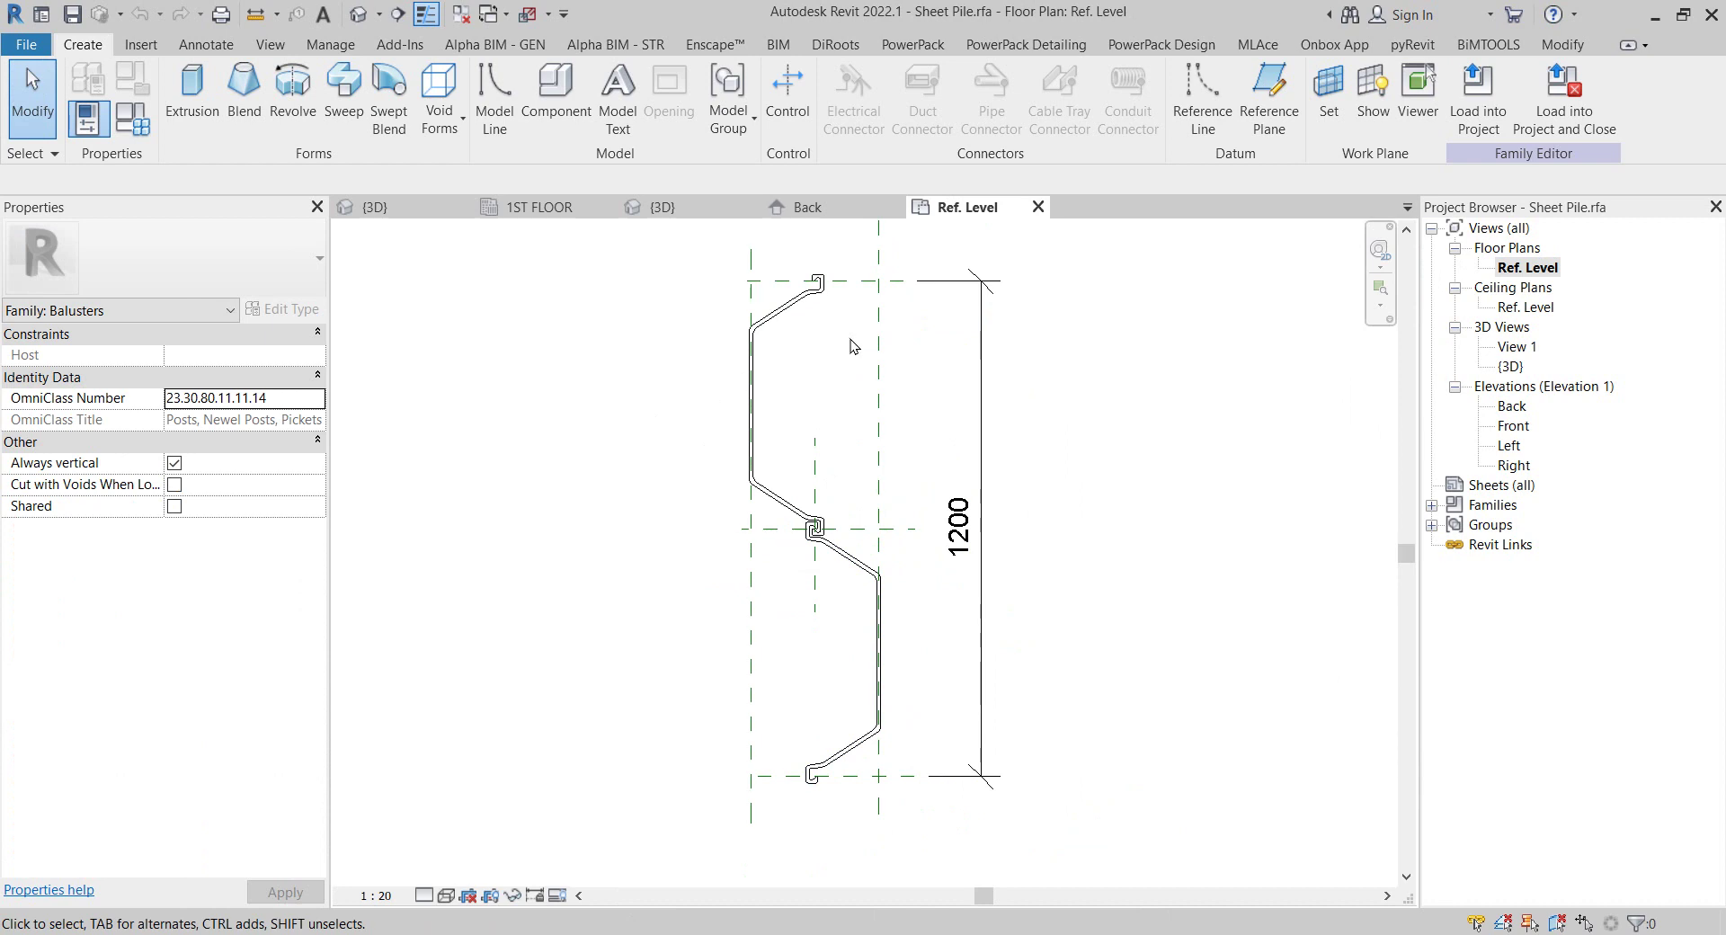
pyautogui.scroll(-1, 892, 400)
pyautogui.click(807, 207)
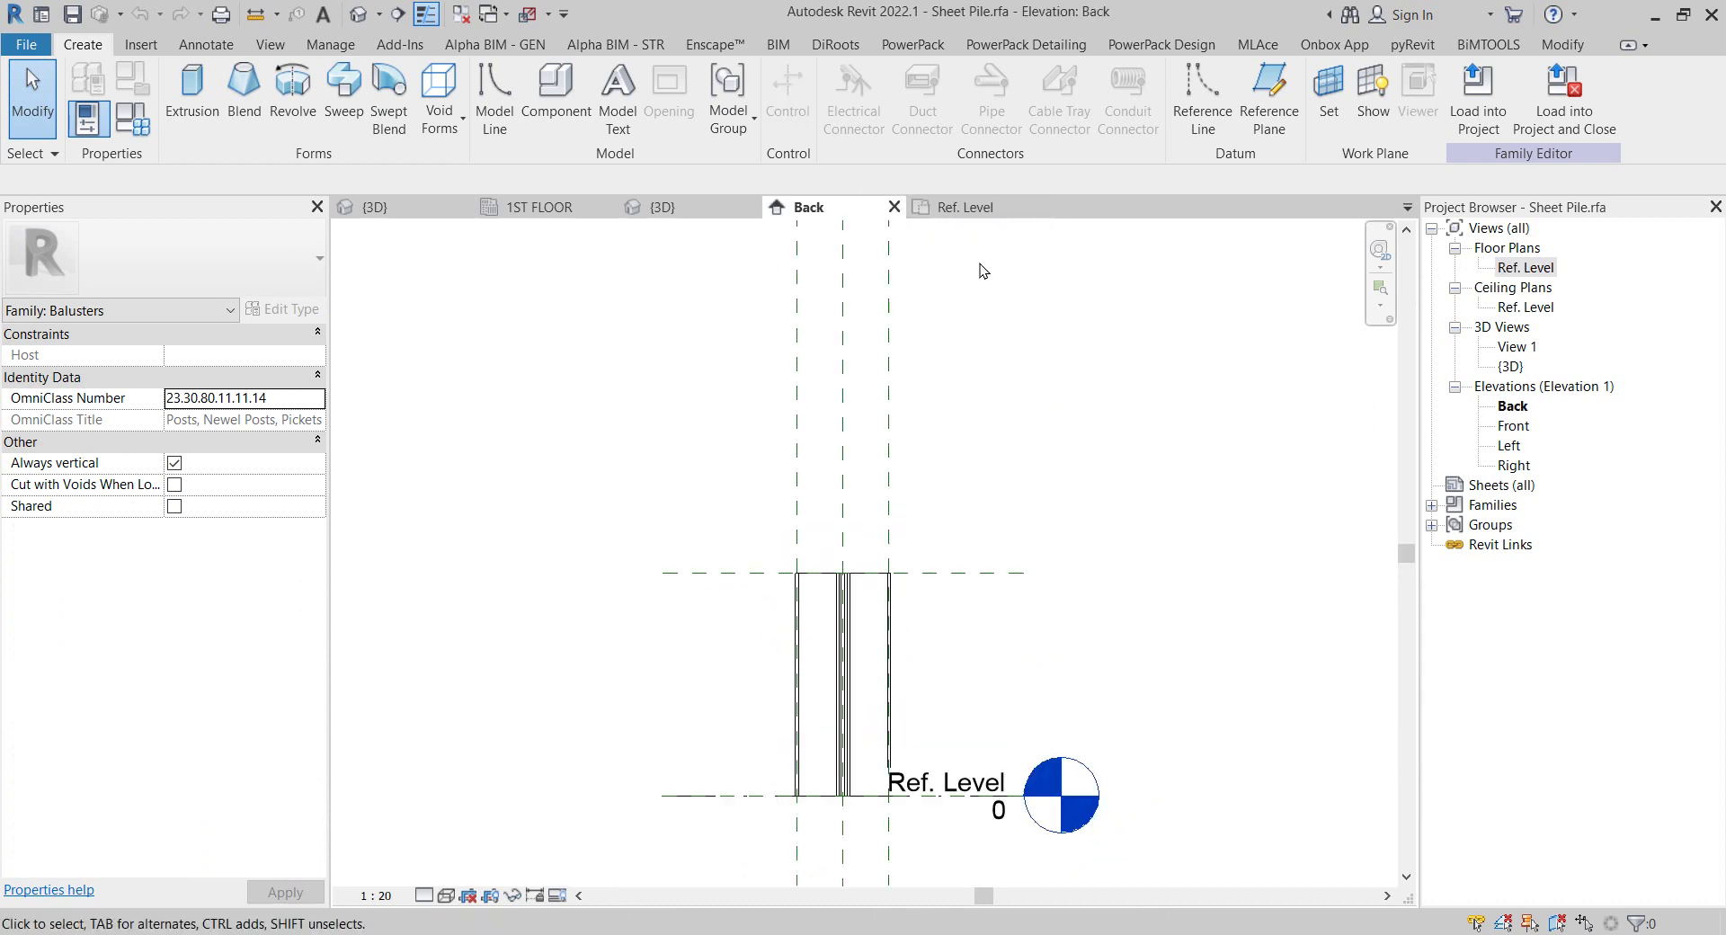
pyautogui.click(717, 214)
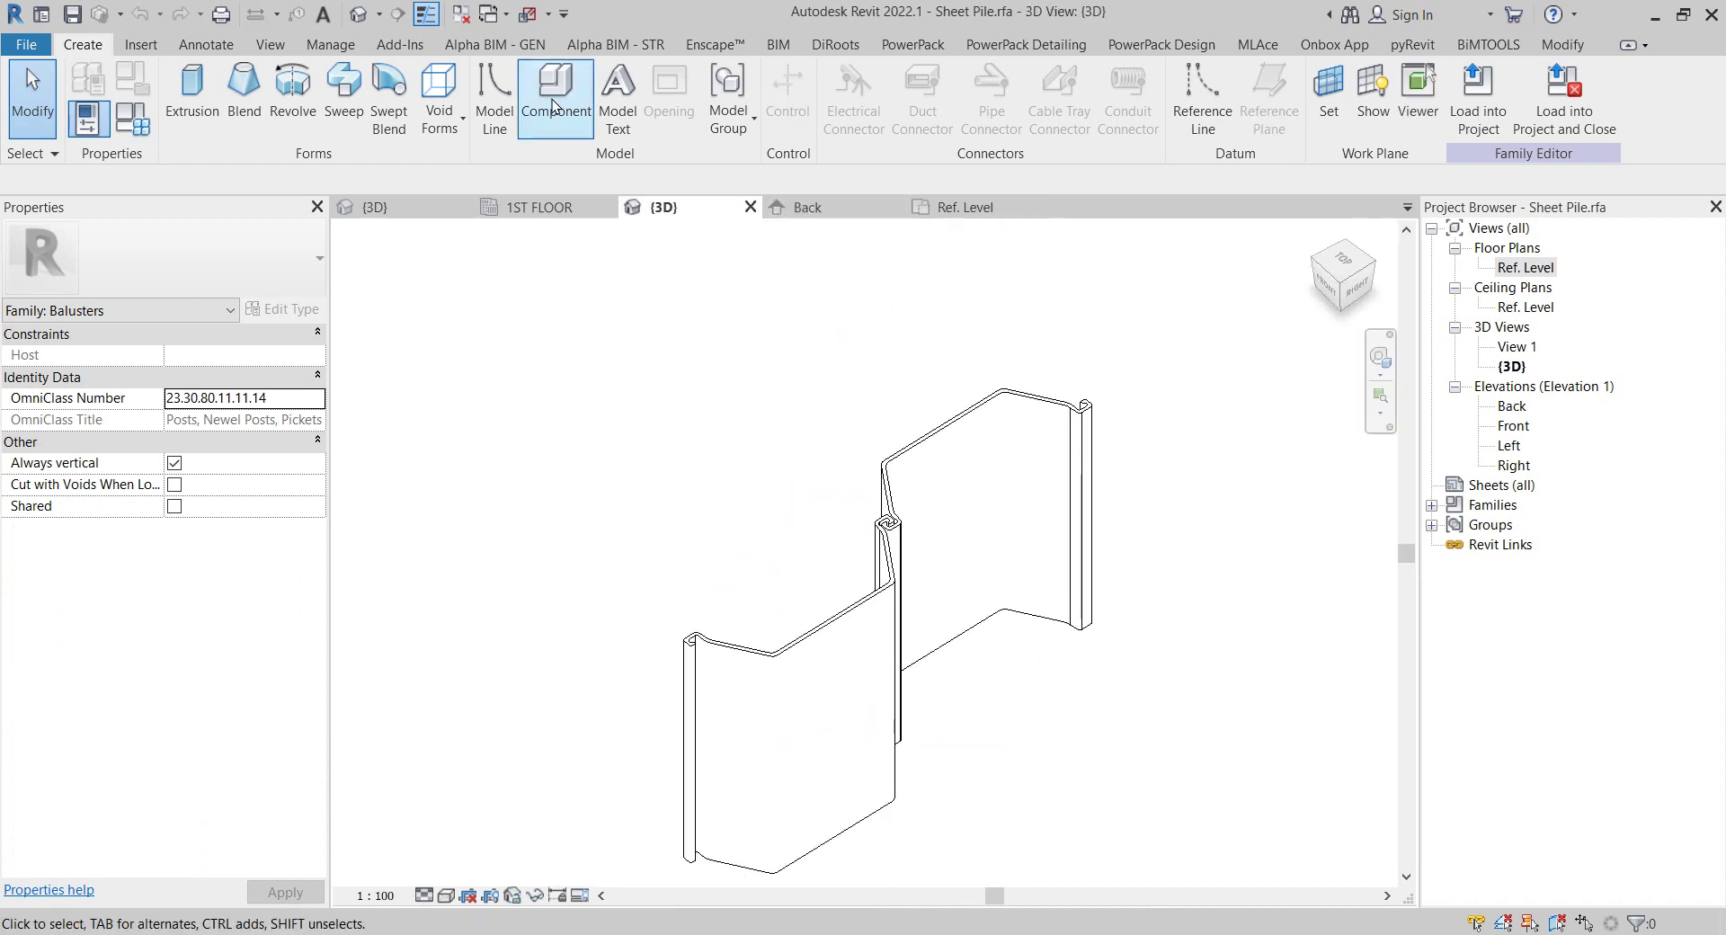
# Load the sheet pile into the project and duplicate 900mm Pipe as a railing type named 'sheet pile'
pyautogui.click(1477, 94)
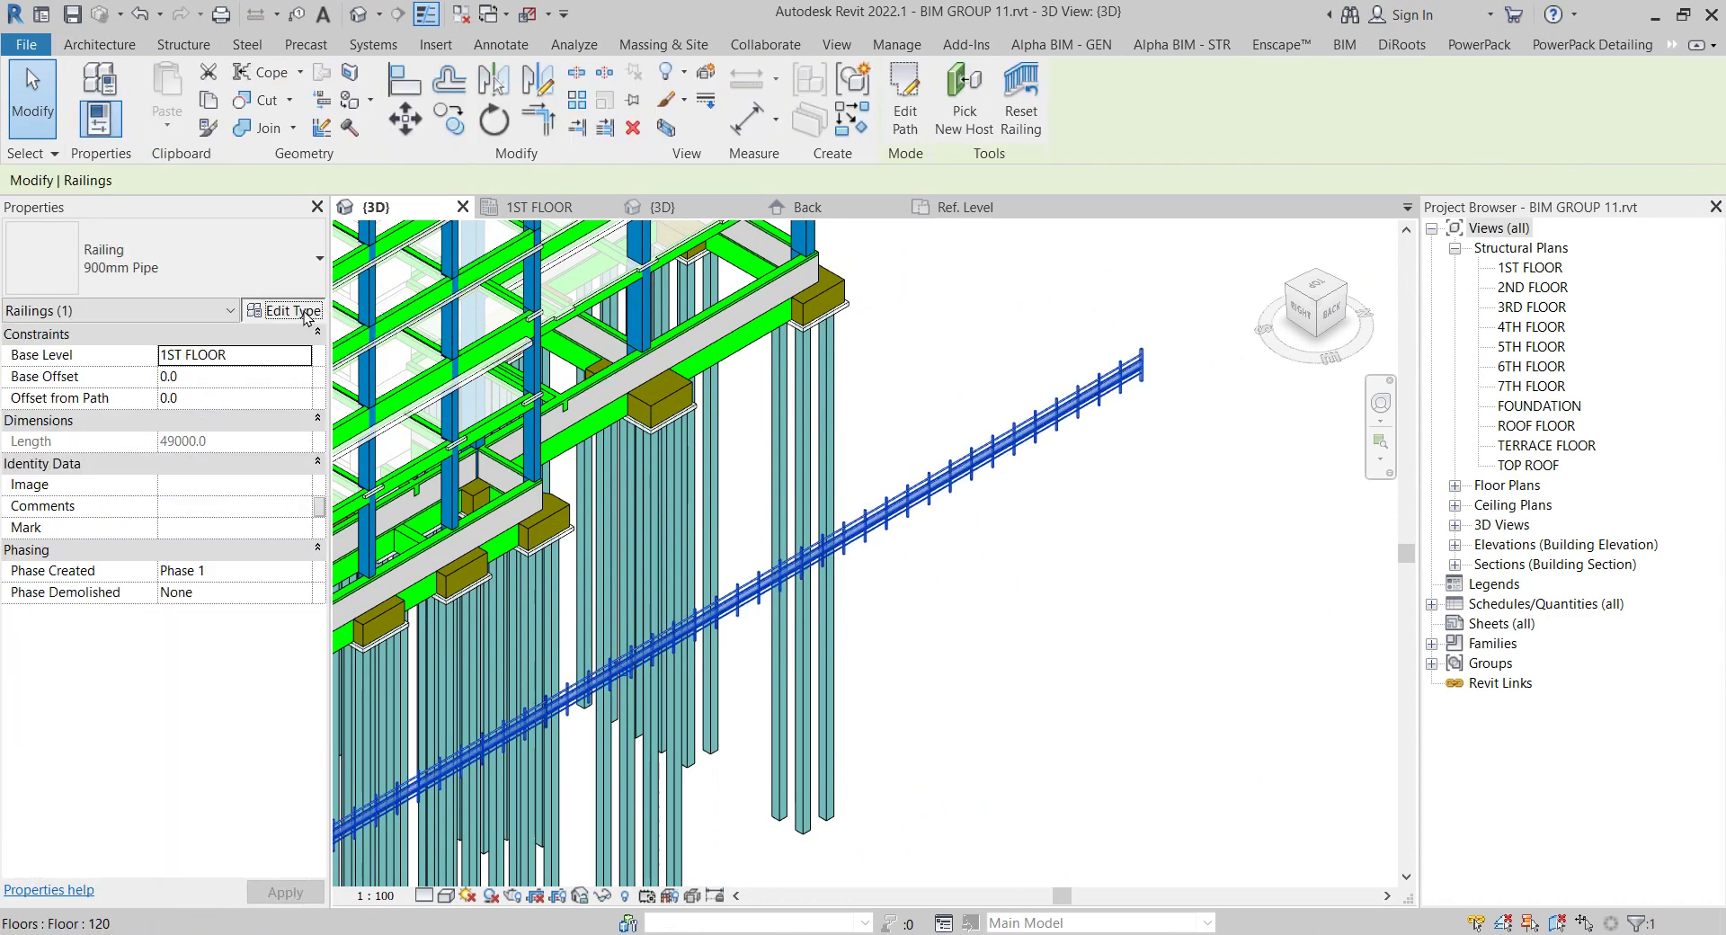
pyautogui.click(283, 311)
pyautogui.click(1056, 150)
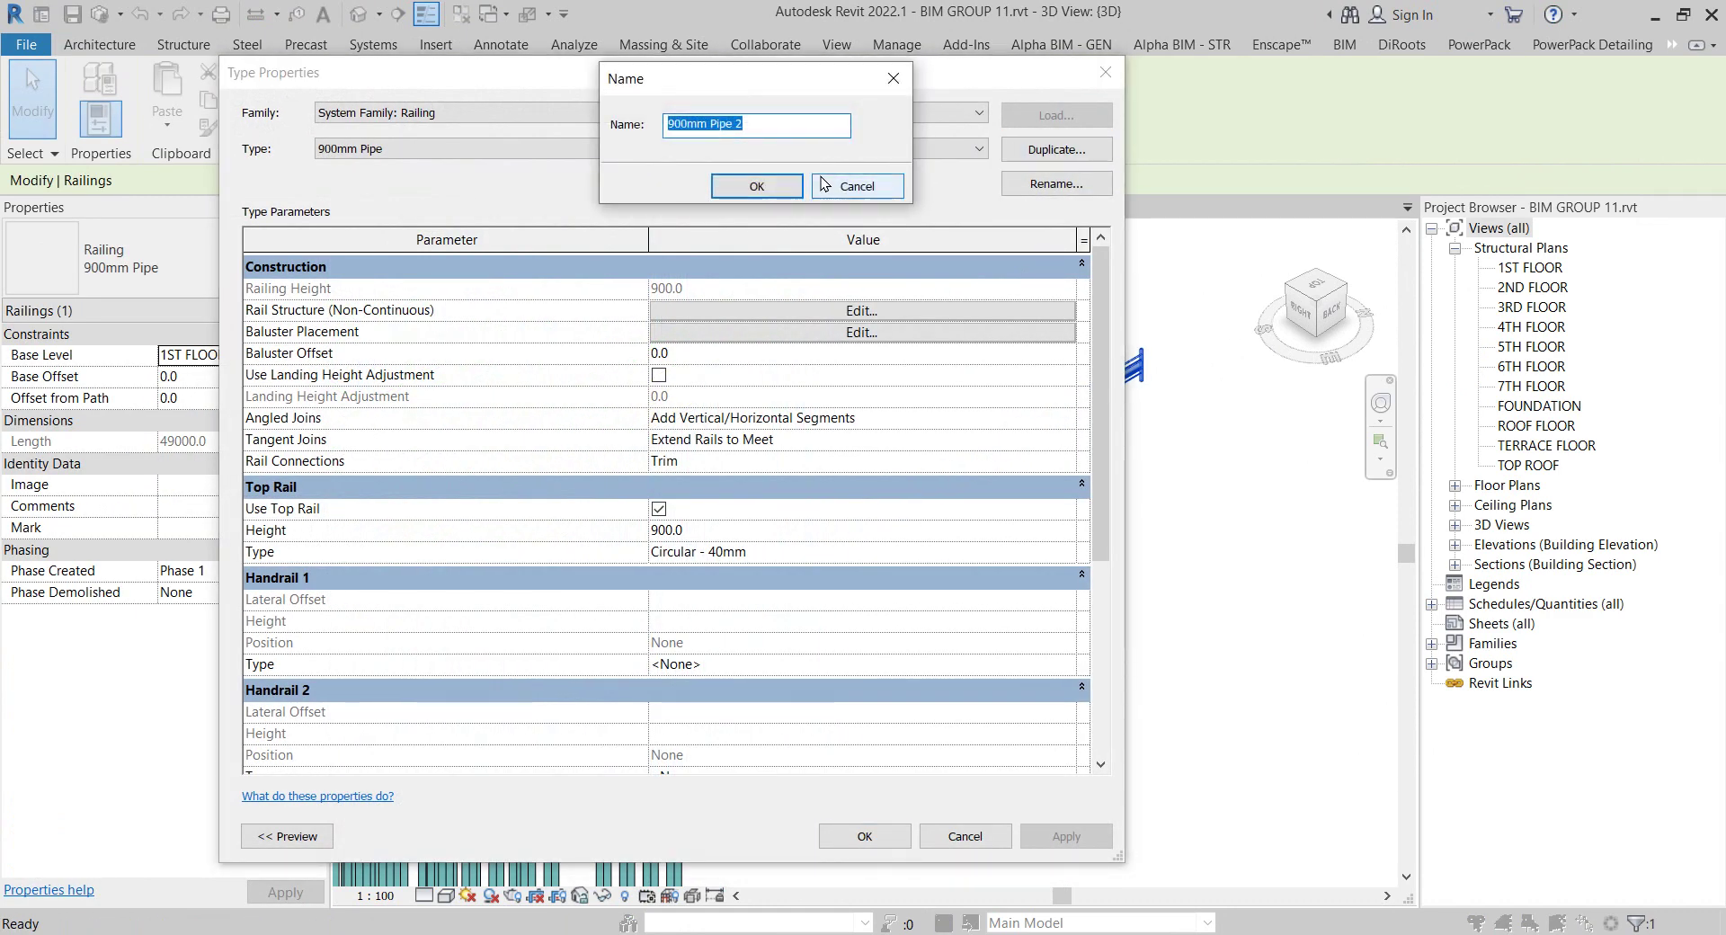
pyautogui.write('sheet pile')
pyautogui.click(789, 185)
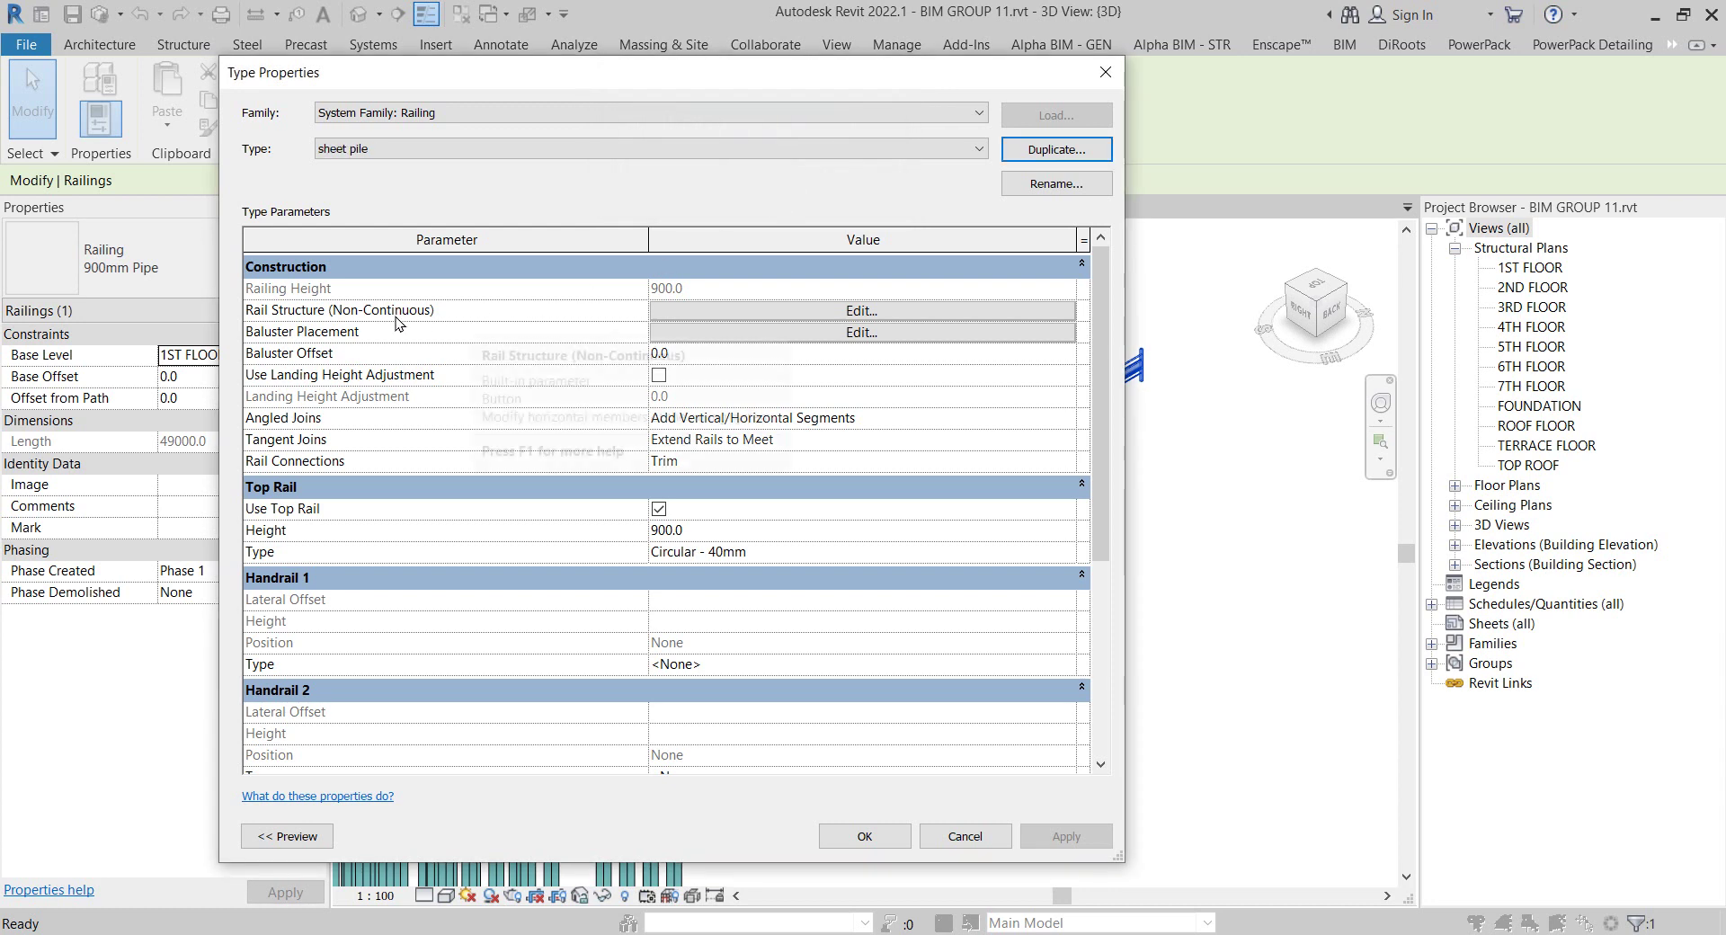
# Delete all rails from the sheet pile type's rail structure
pyautogui.click(823, 313)
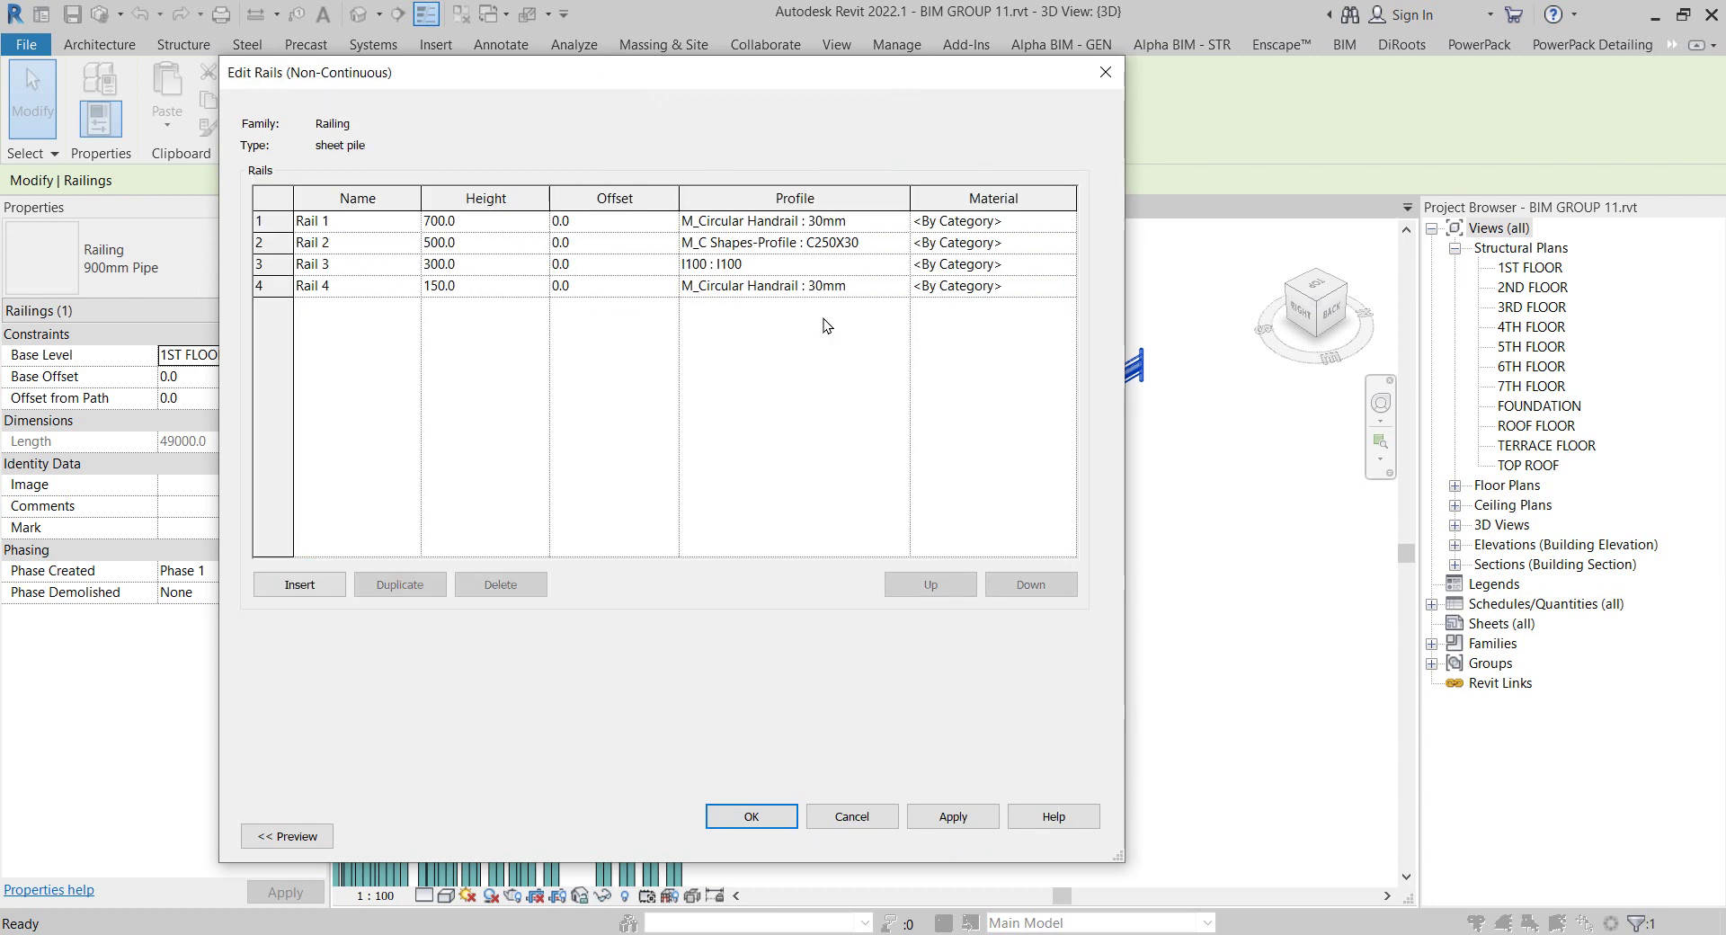
pyautogui.click(477, 221)
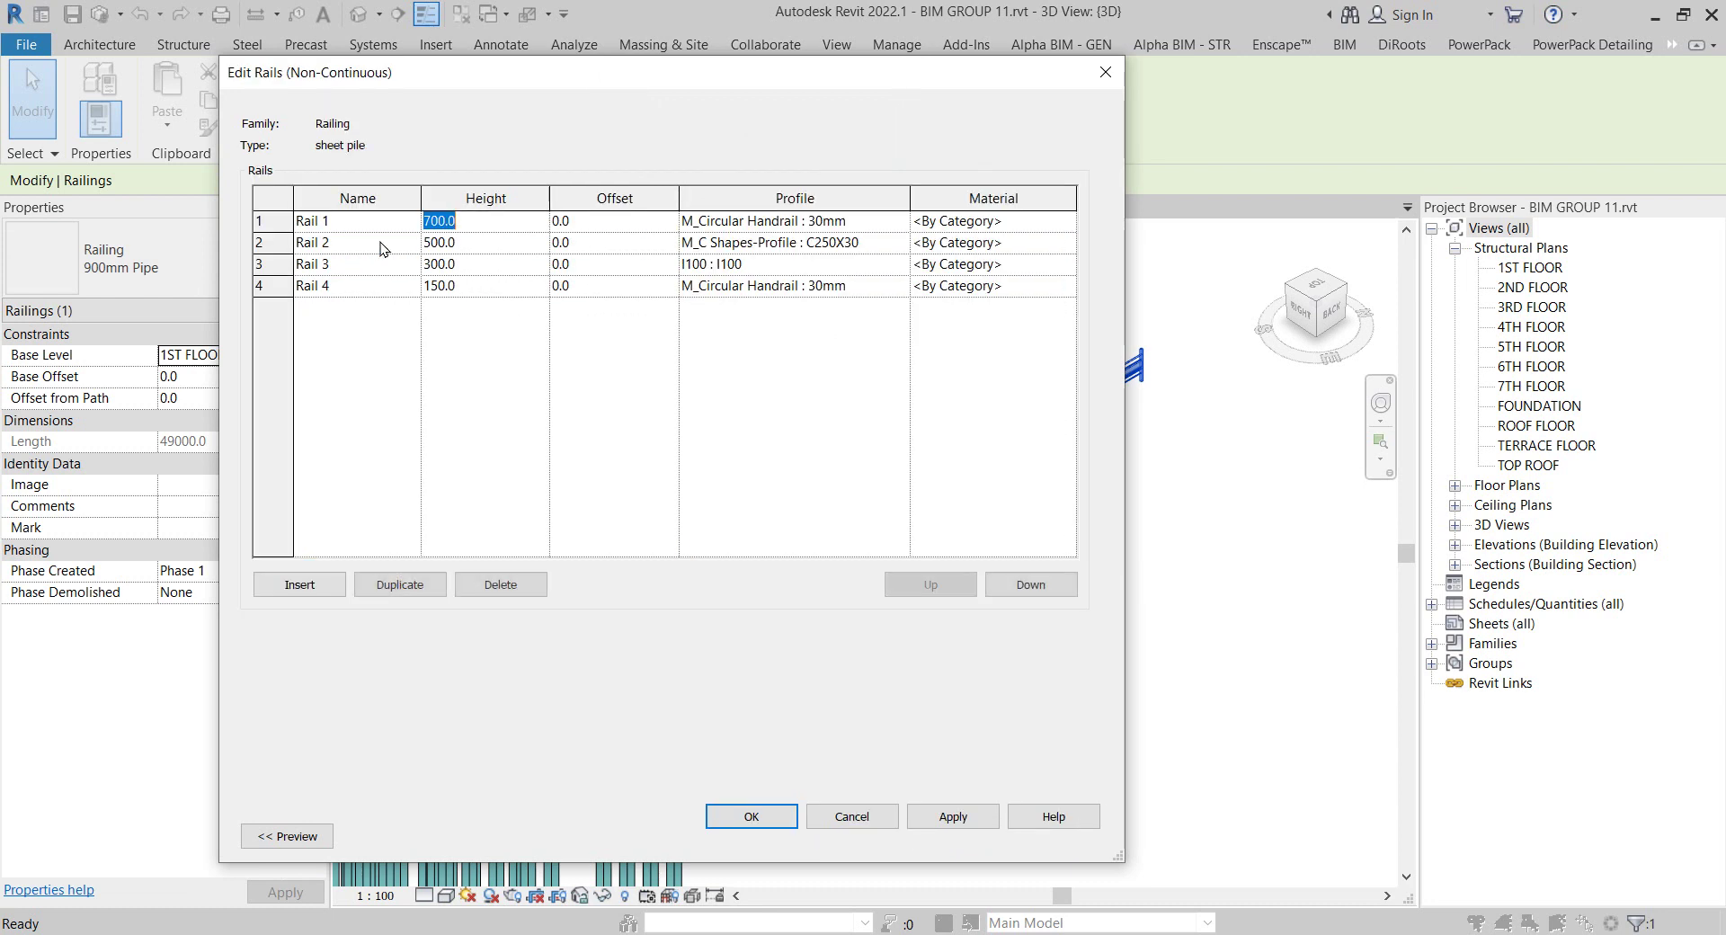
pyautogui.click(501, 584)
pyautogui.click(501, 584)
pyautogui.click(518, 587)
pyautogui.click(518, 587)
pyautogui.click(764, 817)
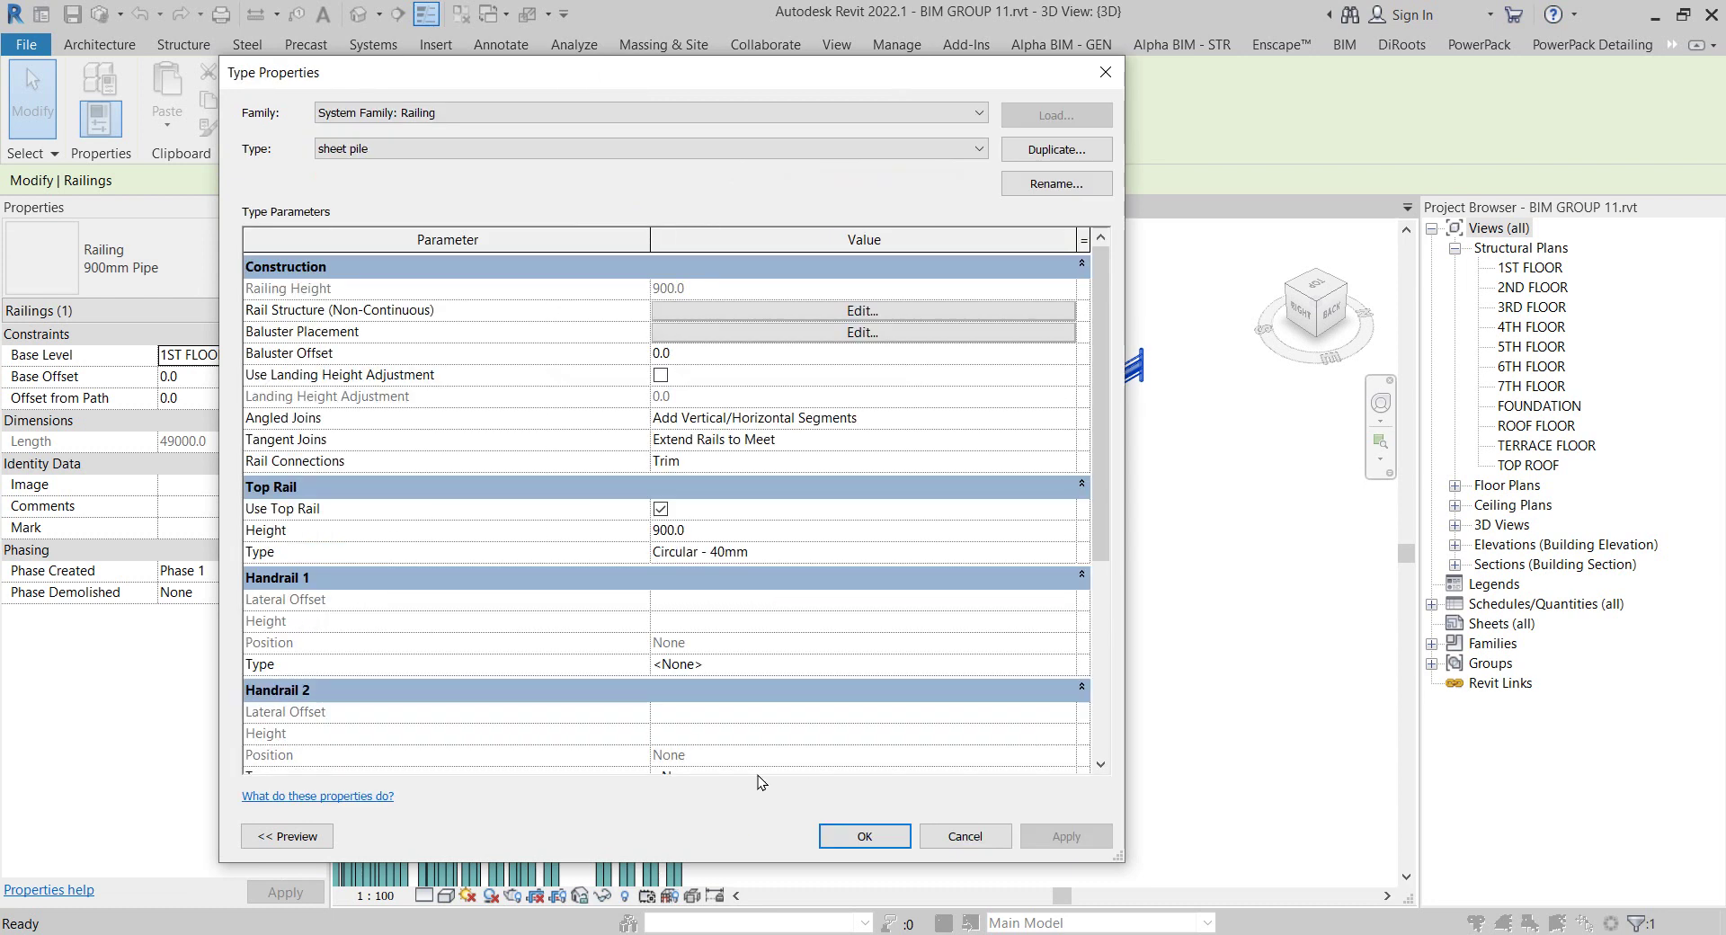
# Set Sheet Pile as the regular baluster family in the baluster placement
pyautogui.click(790, 323)
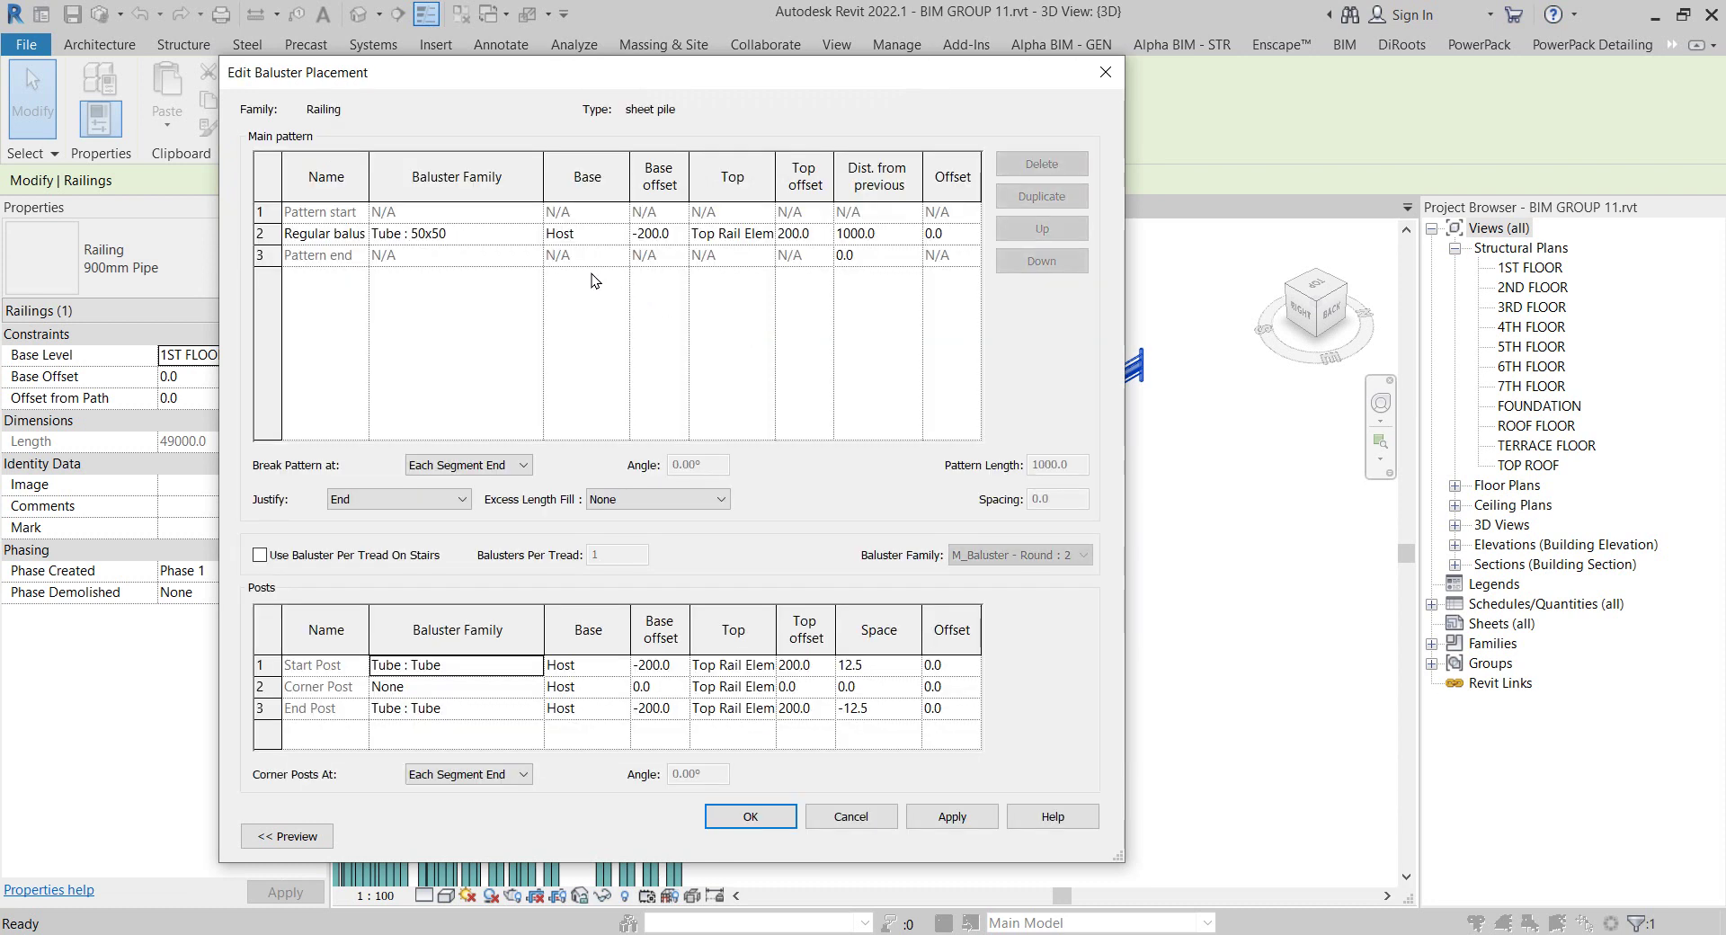
pyautogui.click(536, 235)
pyautogui.click(533, 233)
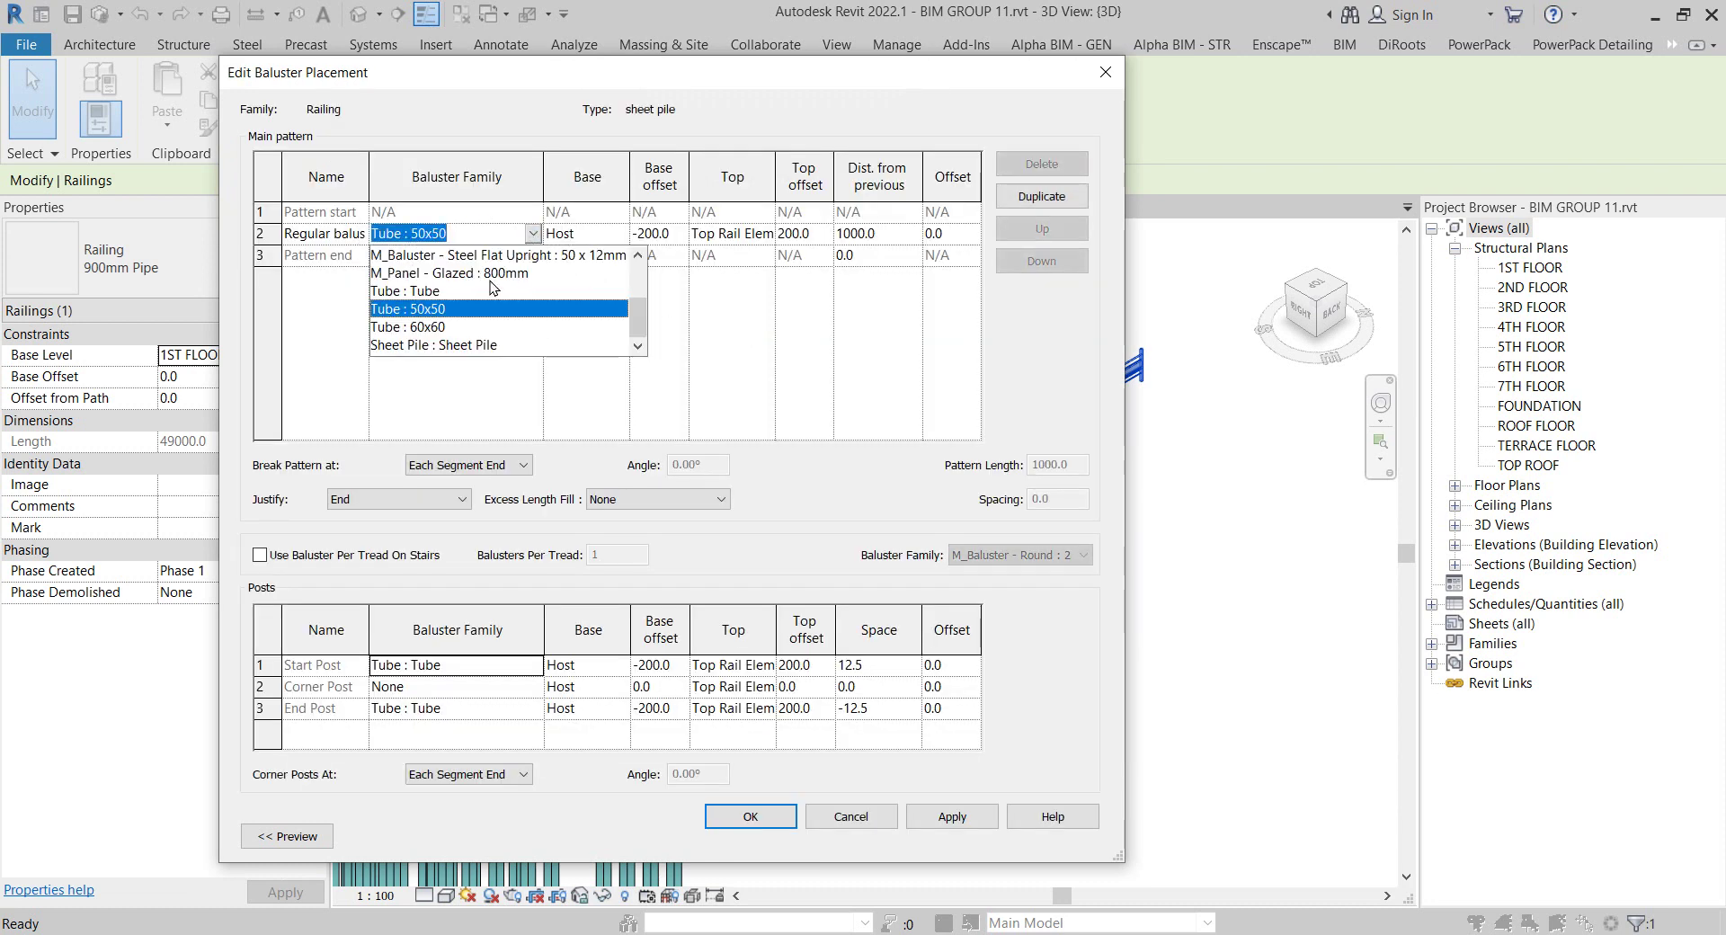
pyautogui.click(460, 346)
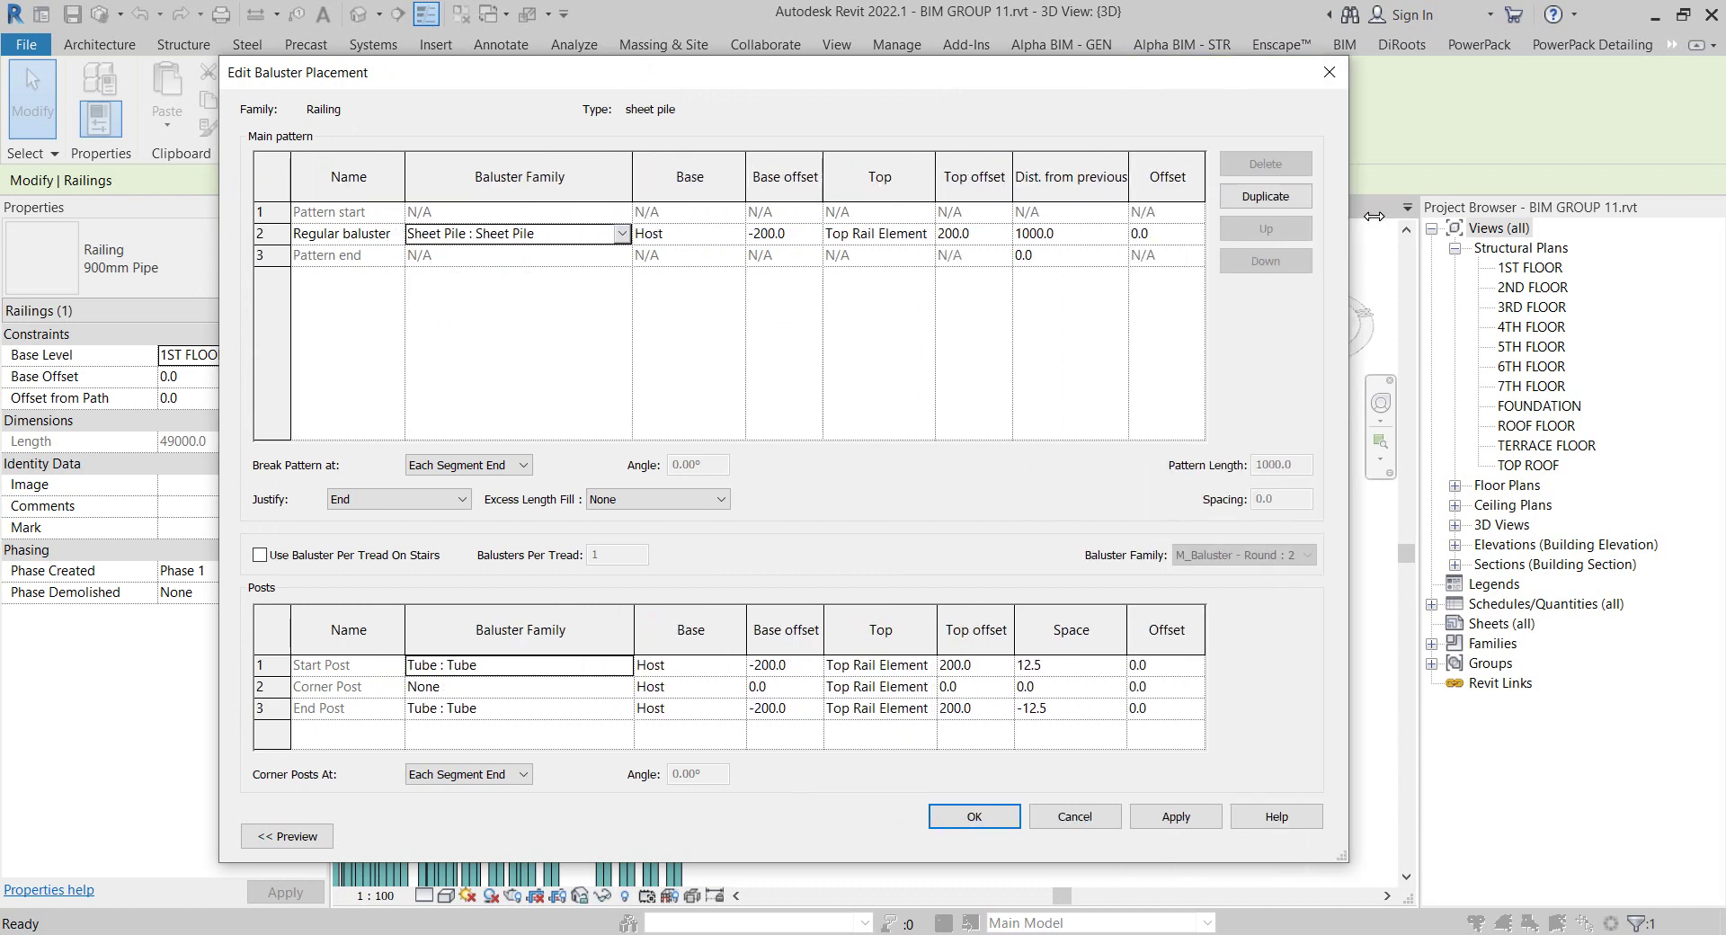
# Change the sheet pile baluster's base offset to -6000 so the piles extend deep below
pyautogui.moveTo(1128, 184); pyautogui.dragTo(1454, 224)
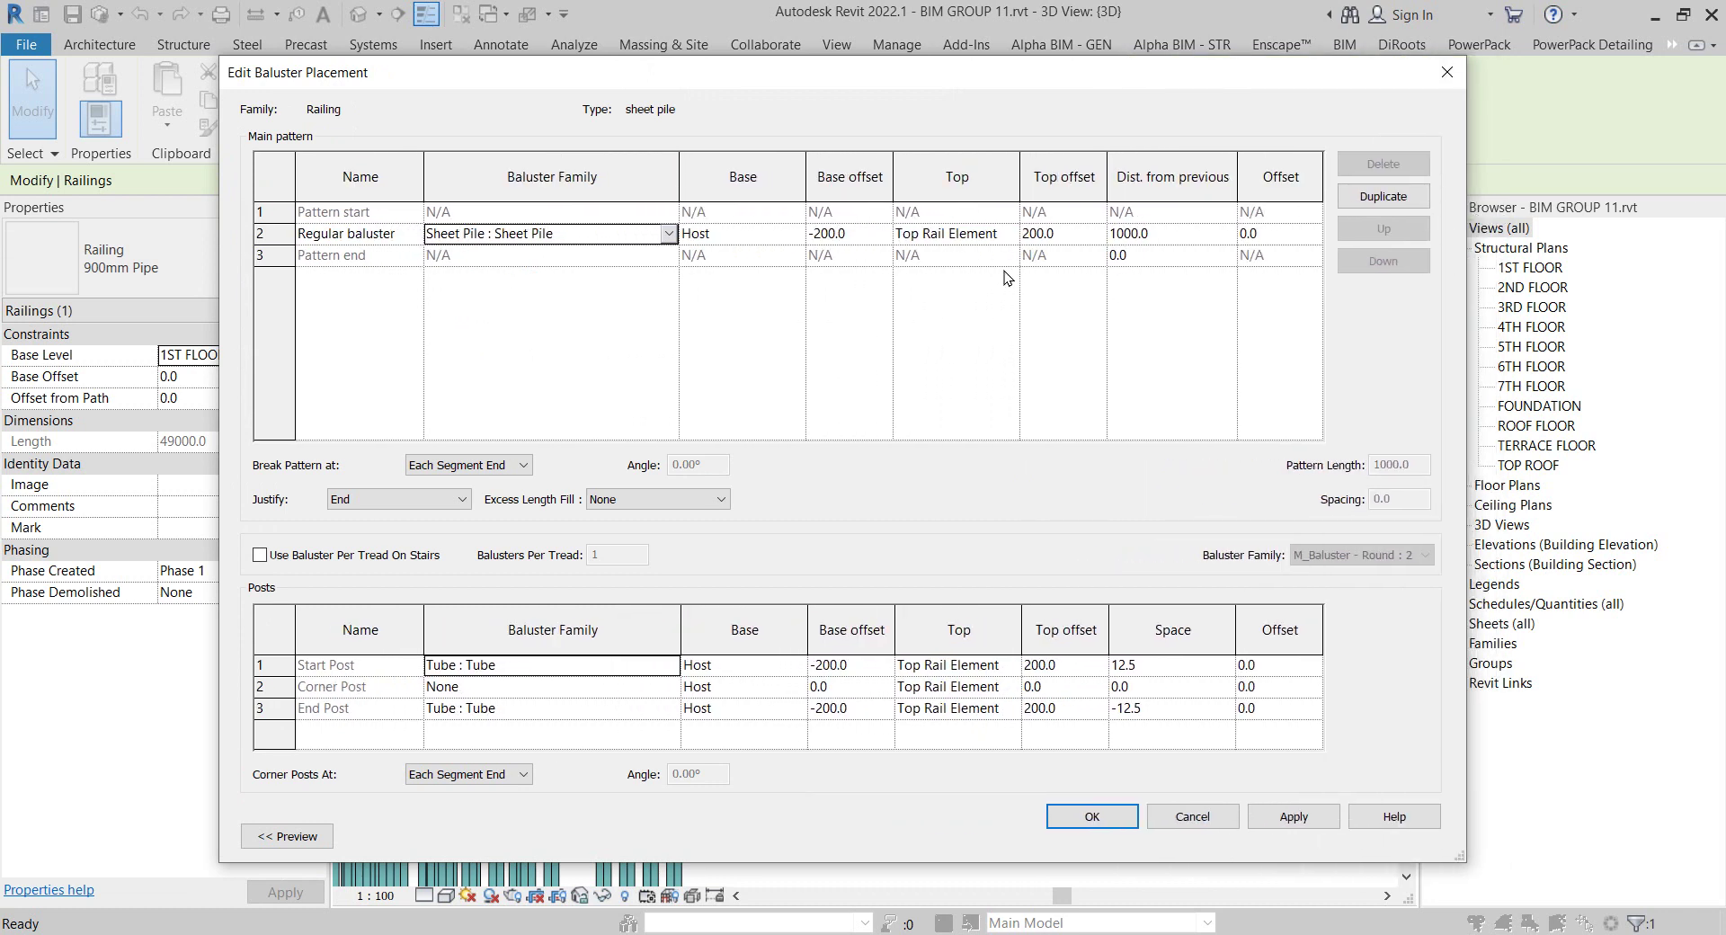
pyautogui.moveTo(854, 84); pyautogui.dragTo(925, 63)
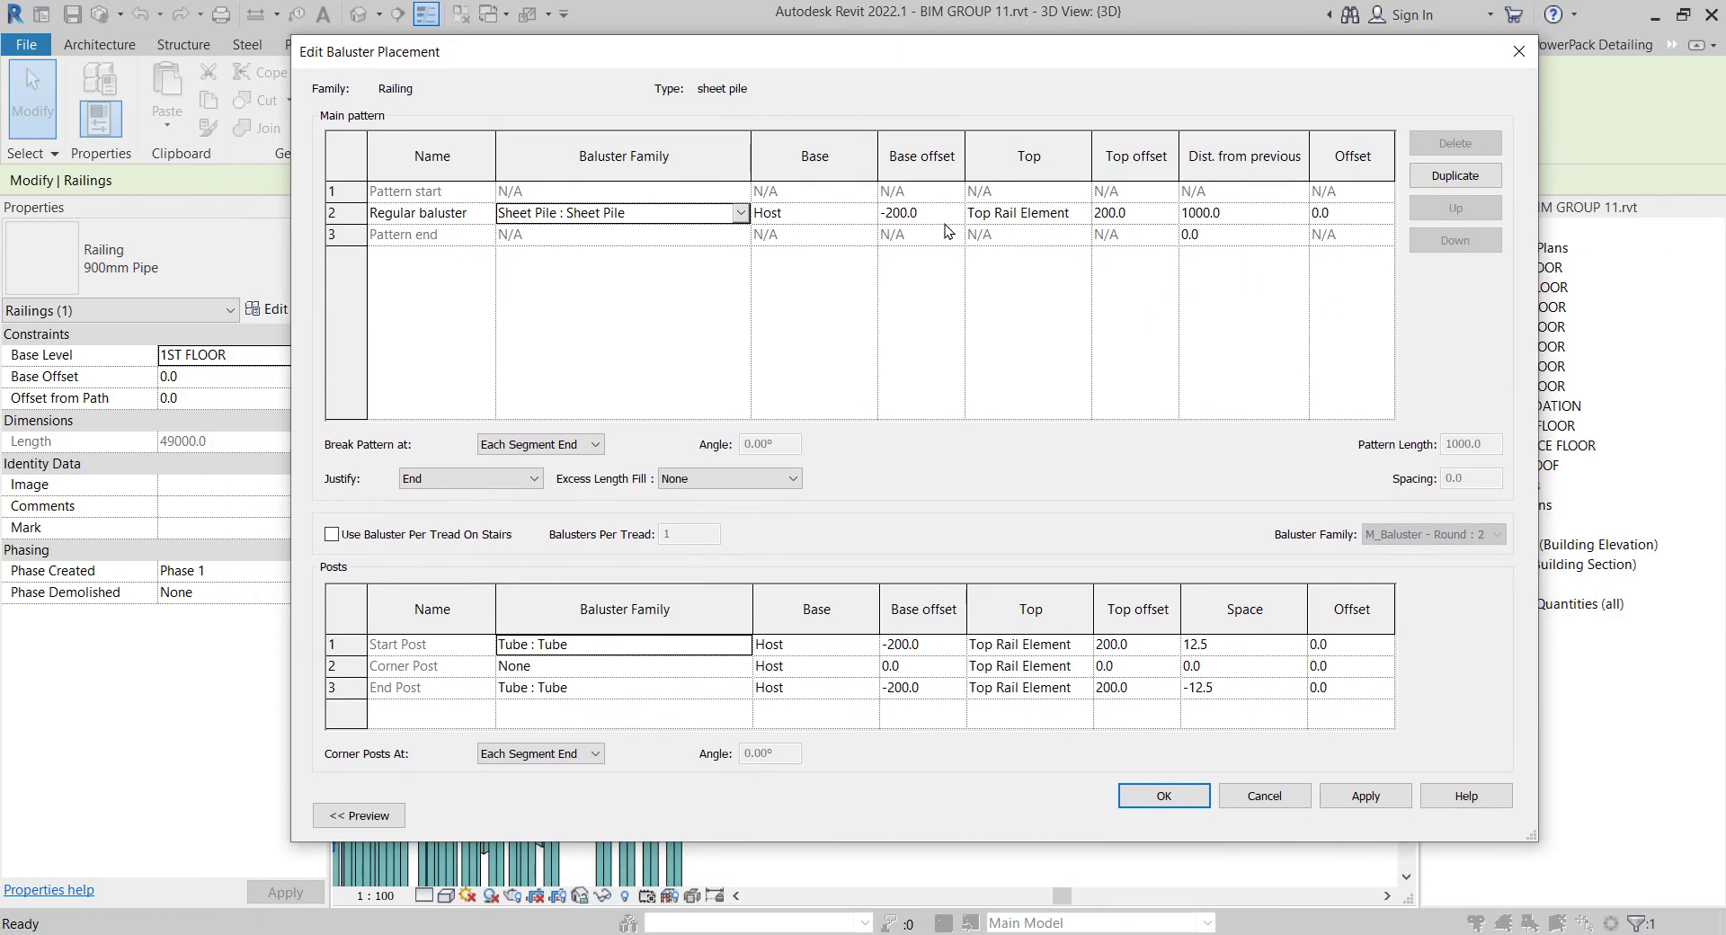
pyautogui.click(899, 213)
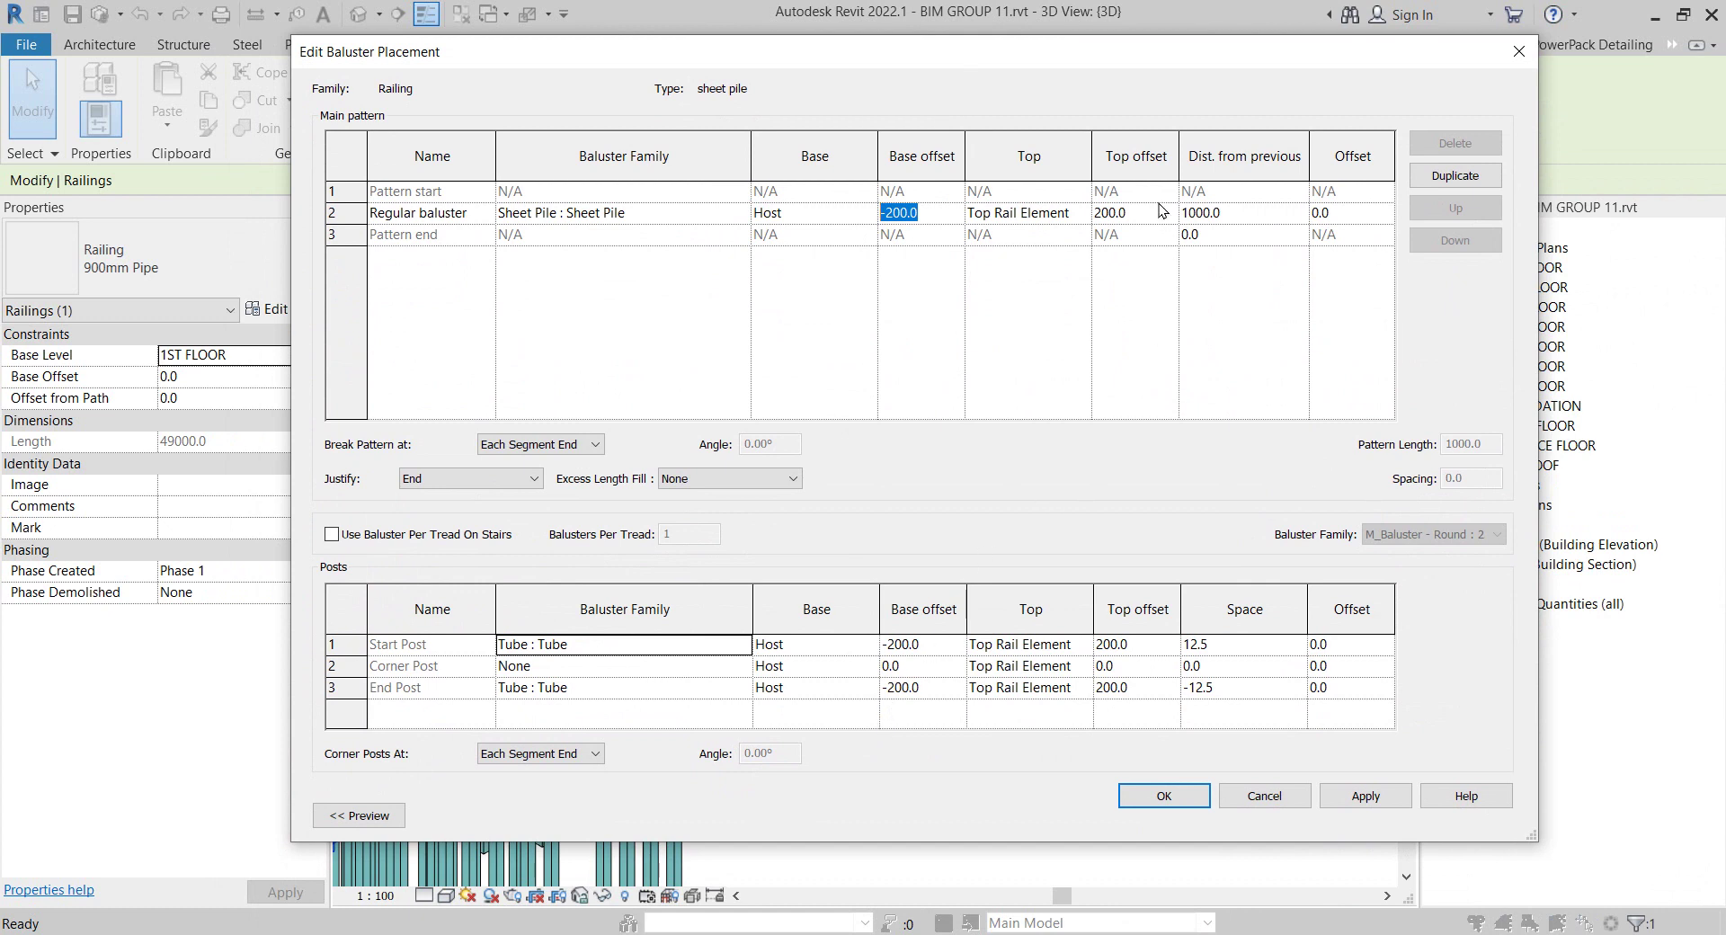
pyautogui.press('Tab')
pyautogui.press('Tab')
pyautogui.click(931, 218)
pyautogui.moveTo(861, 63)
pyautogui.mouseDown()
pyautogui.moveTo(584, 300)
pyautogui.moveTo(584, 450)
pyautogui.mouseUp()
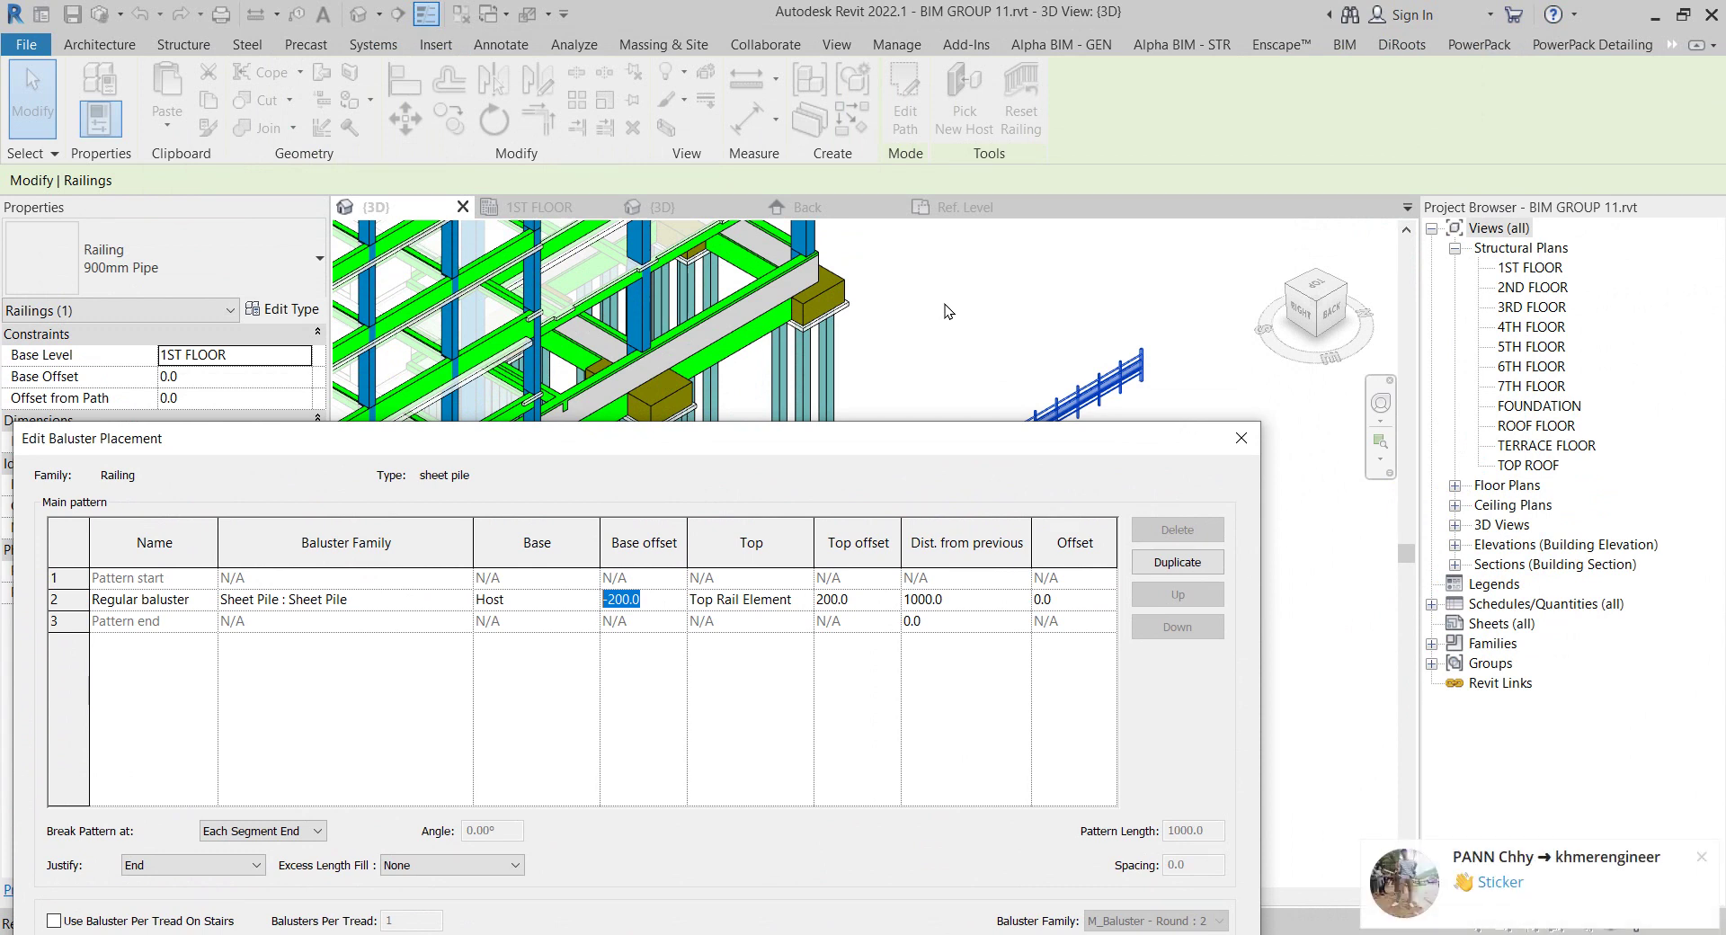
pyautogui.moveTo(1057, 449); pyautogui.dragTo(1075, 251)
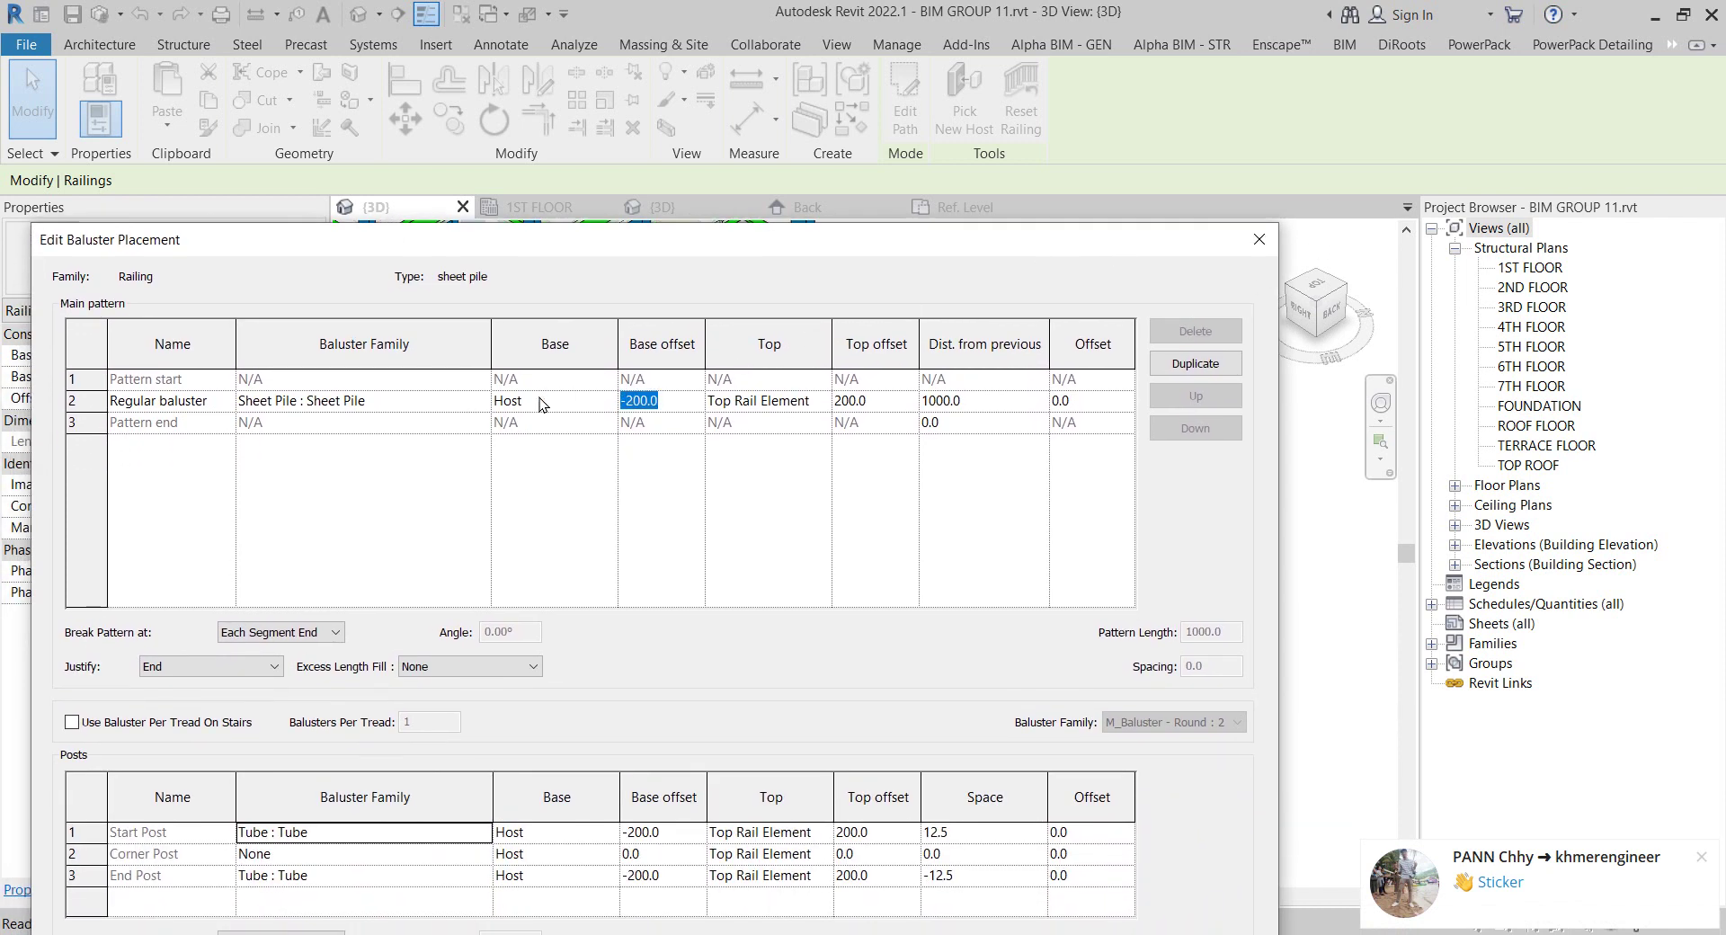
pyautogui.write('-600')
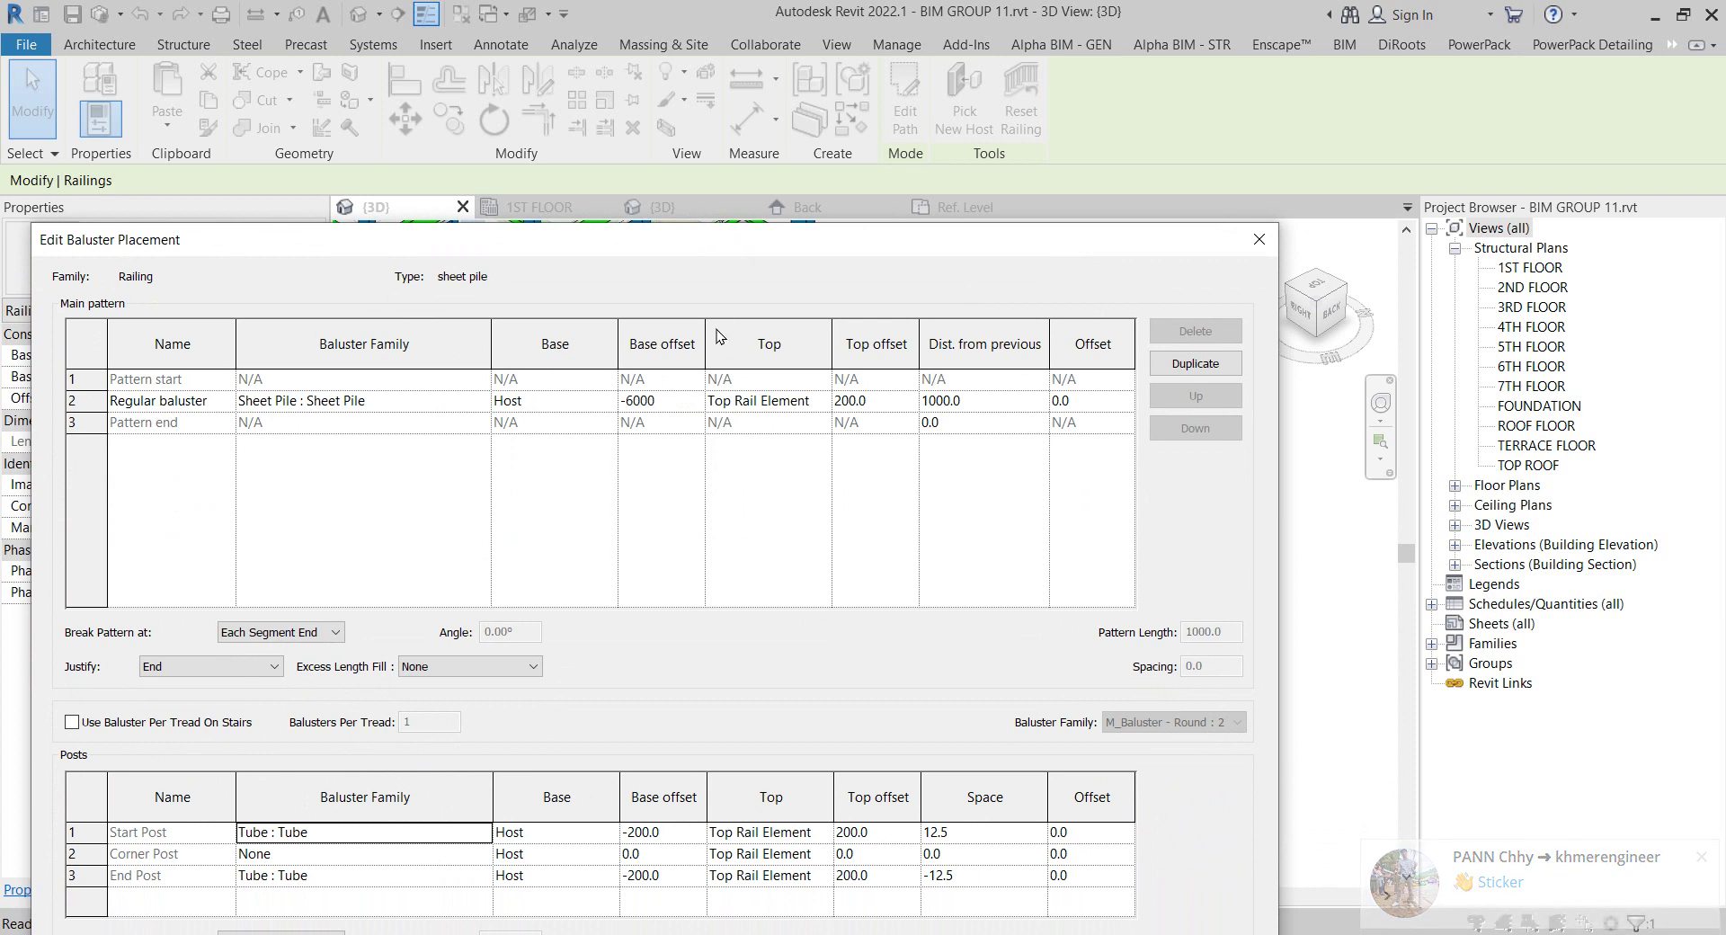
pyautogui.moveTo(721, 255)
pyautogui.mouseDown()
pyautogui.moveTo(854, 181)
pyautogui.moveTo(780, 110)
pyautogui.mouseUp()
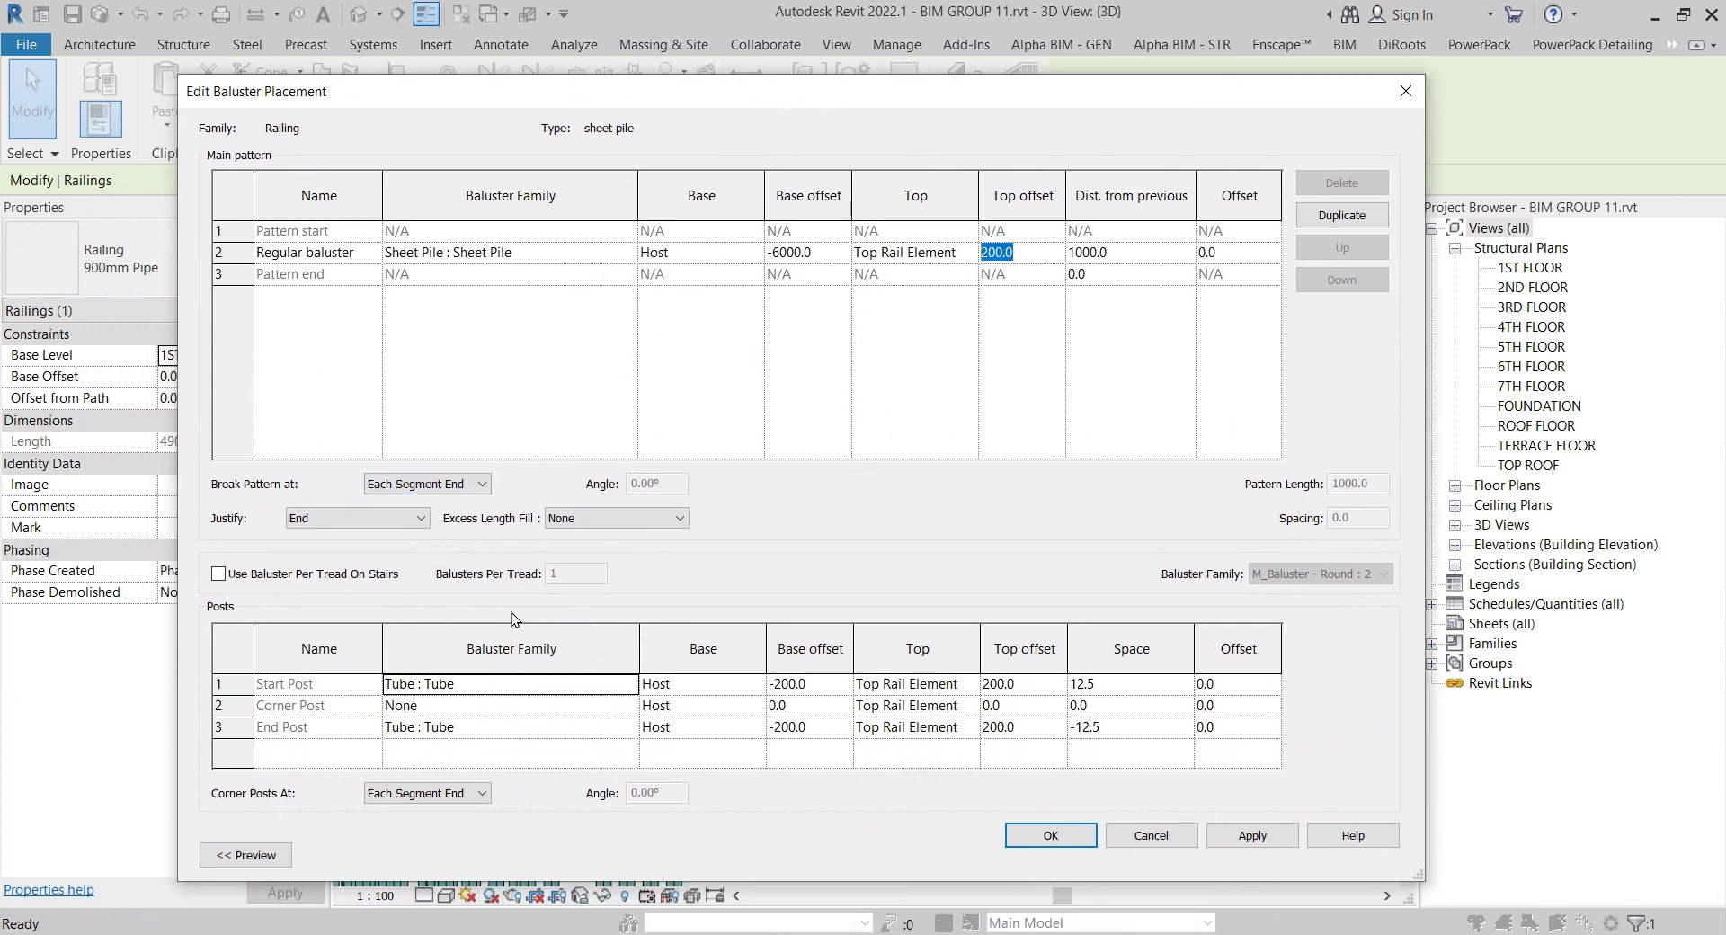
# Remove the start and end posts by setting their families to None
pyautogui.click(619, 687)
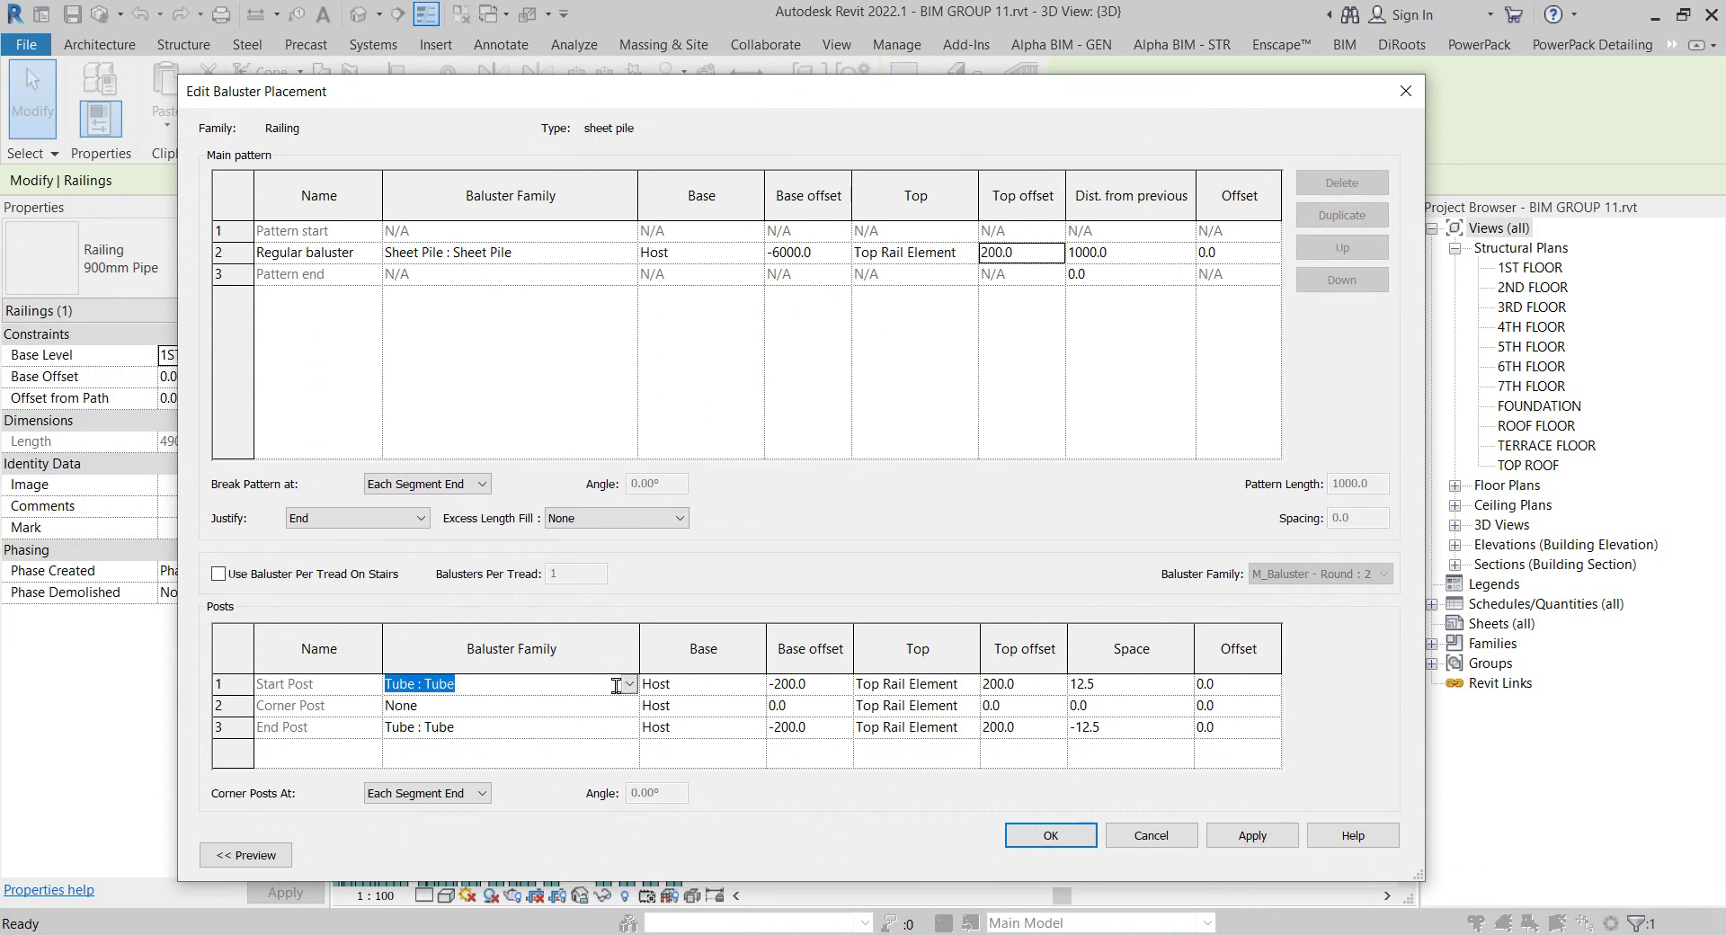
pyautogui.click(628, 685)
pyautogui.scroll(3, 459, 759)
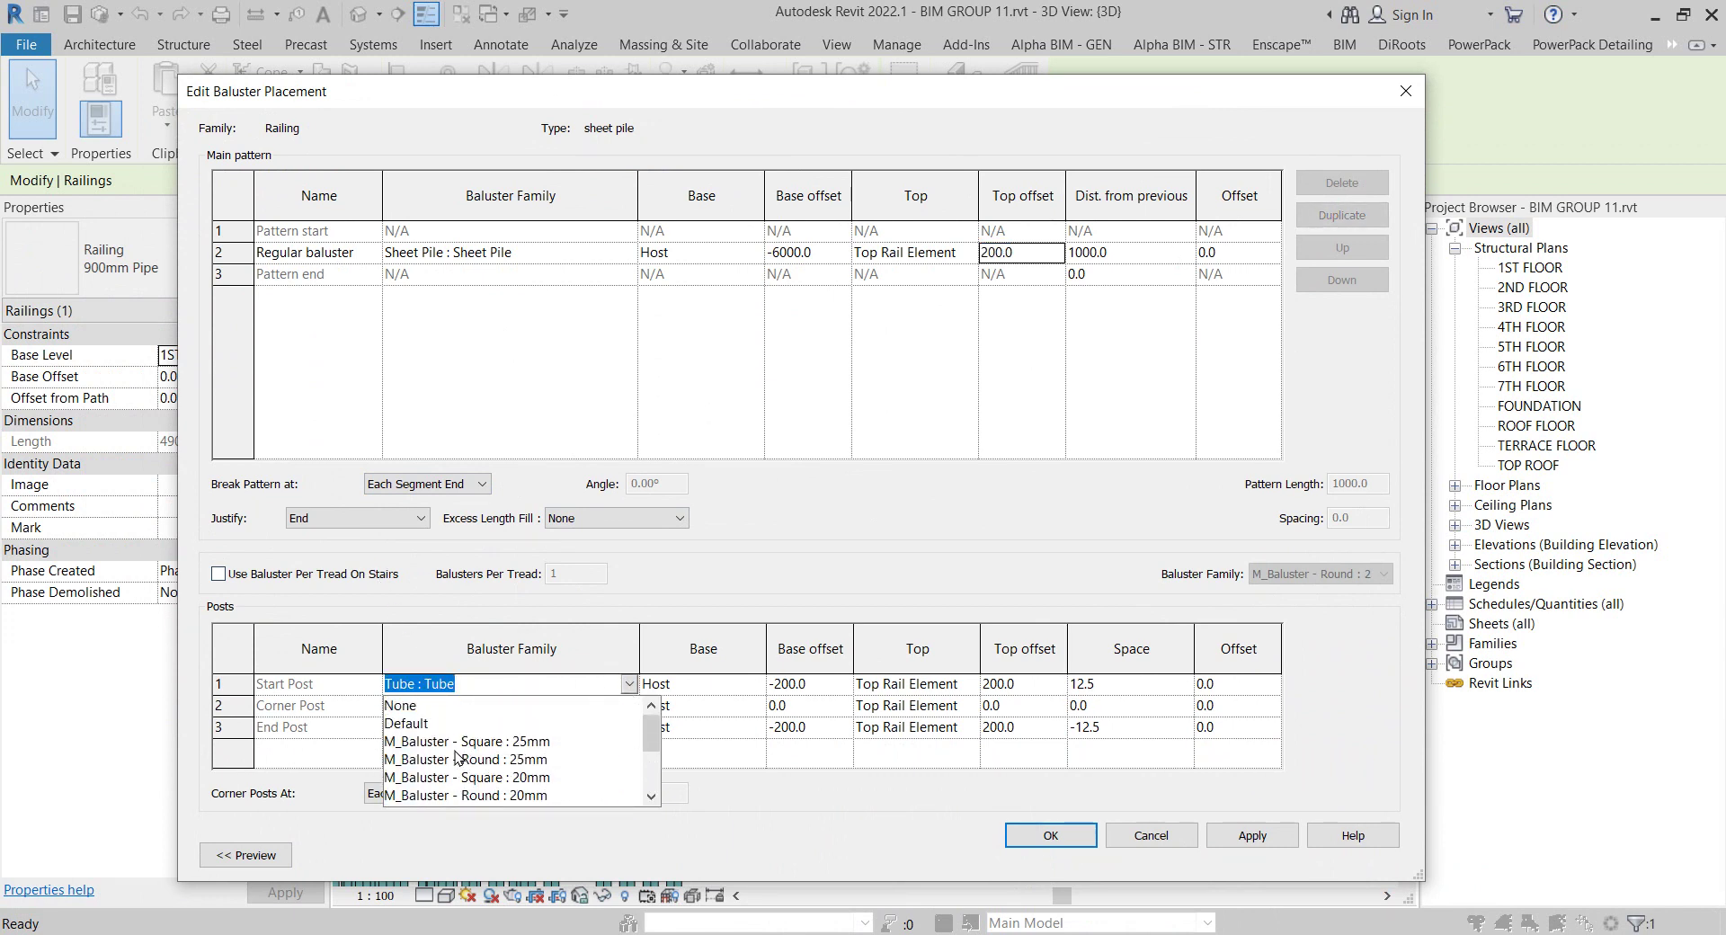
pyautogui.click(423, 706)
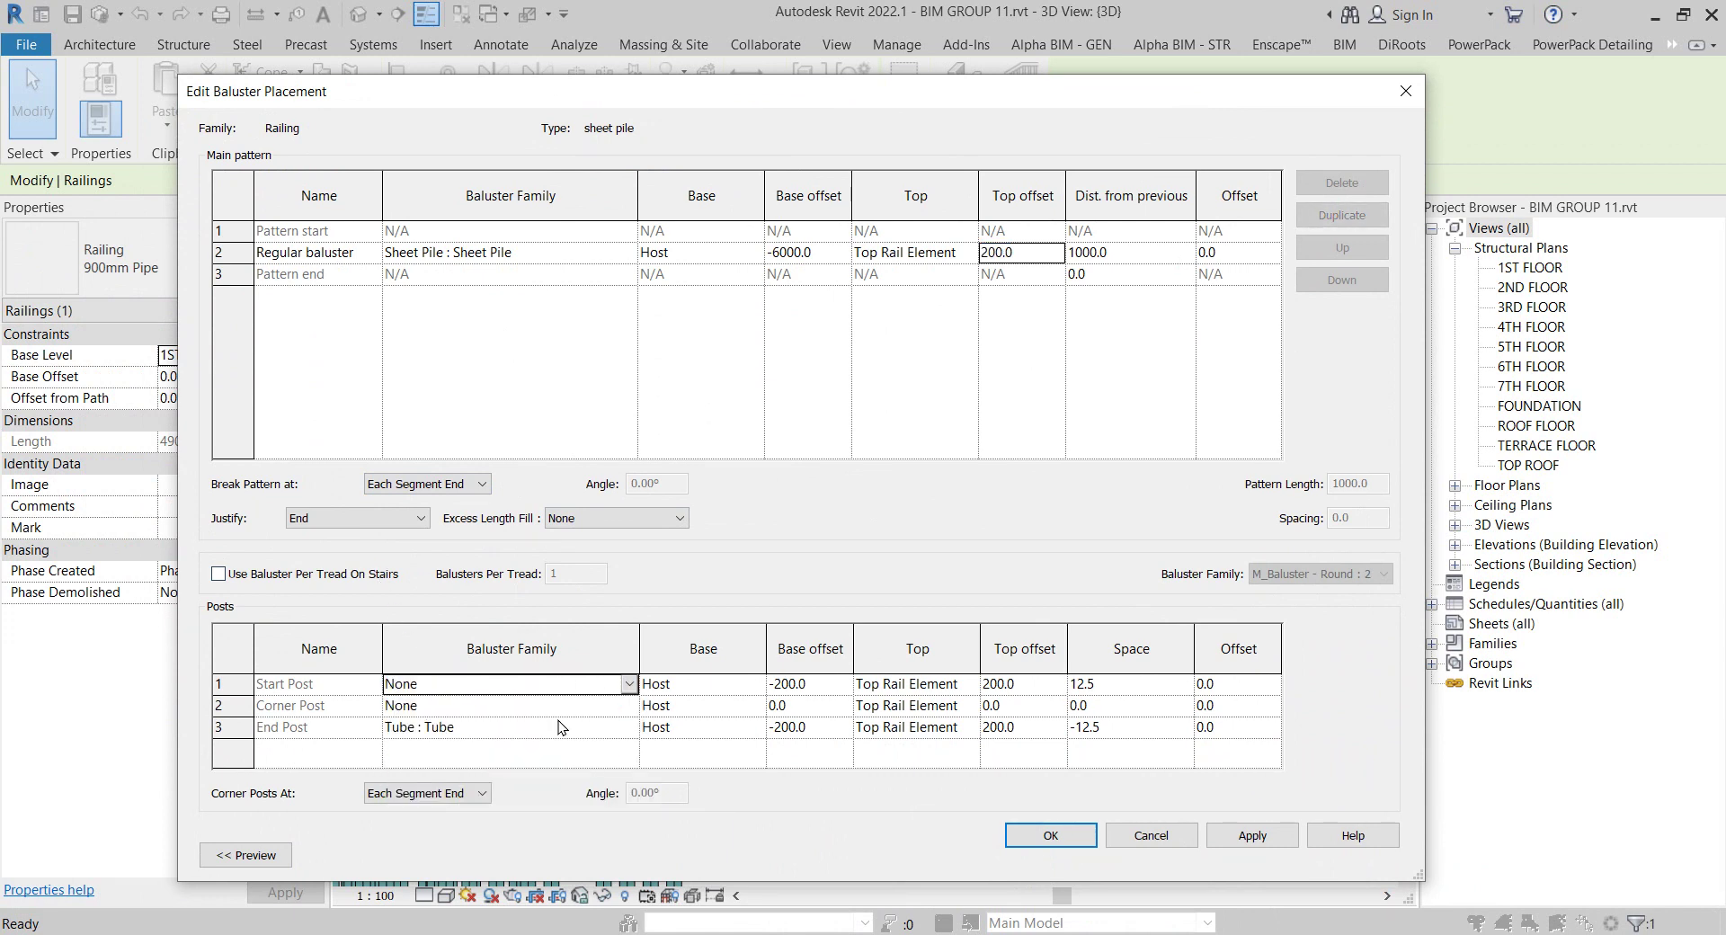
pyautogui.click(629, 709)
pyautogui.click(628, 727)
pyautogui.scroll(3, 493, 770)
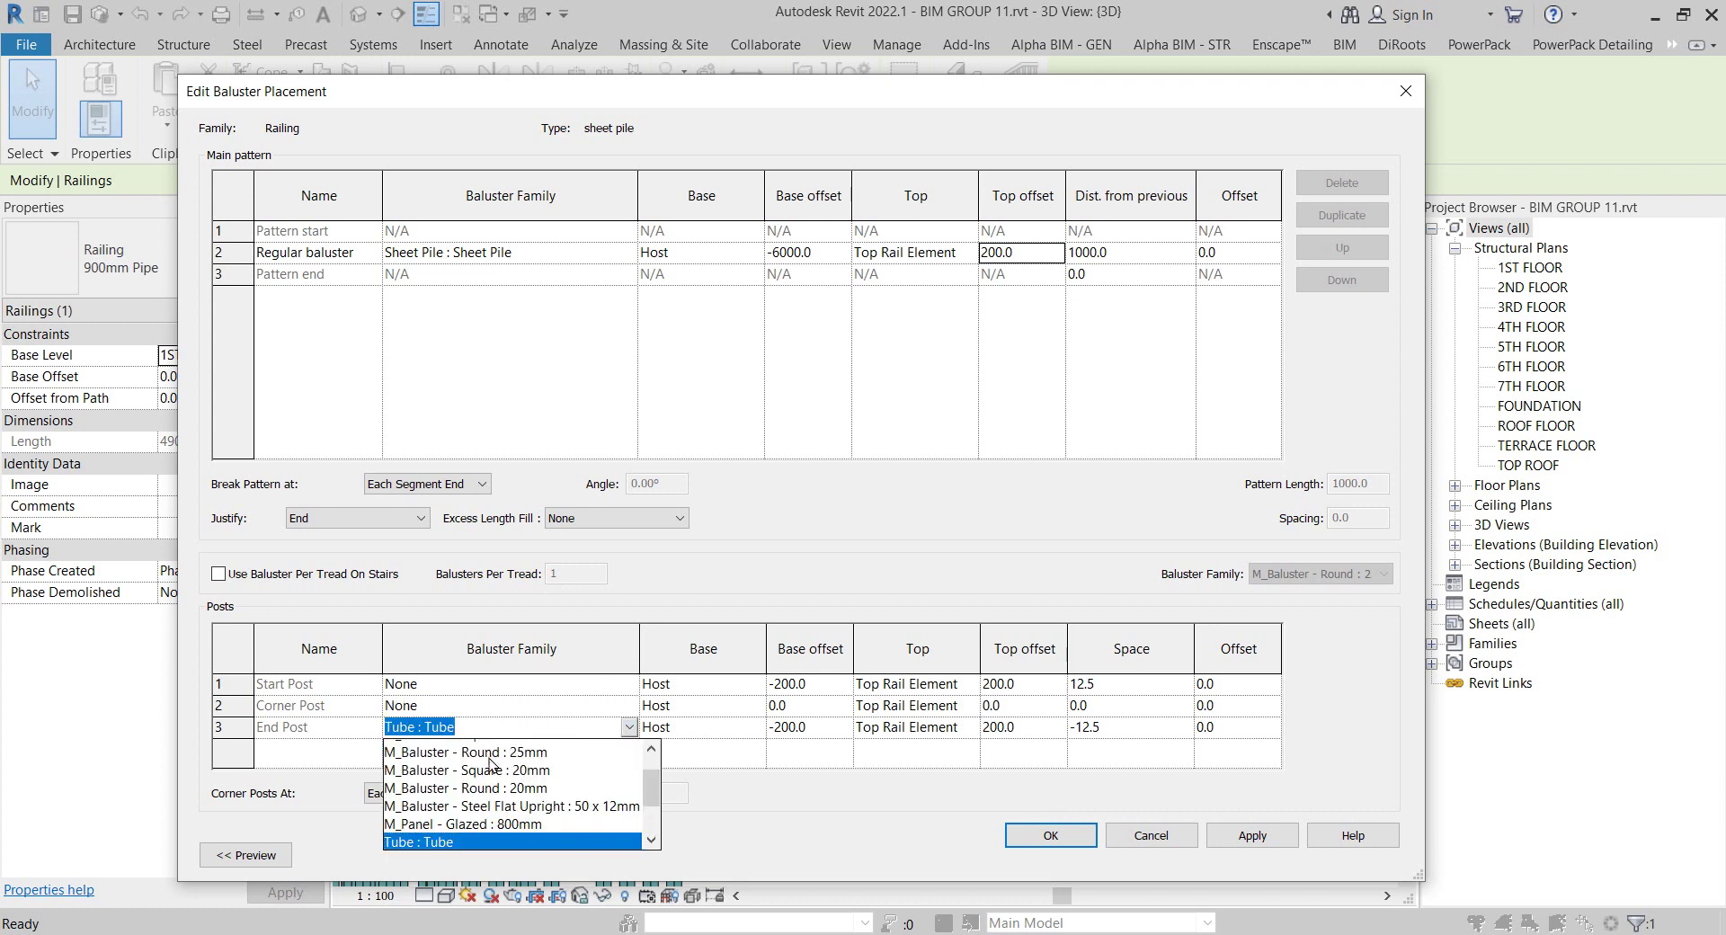
pyautogui.scroll(3, 493, 770)
pyautogui.click(490, 766)
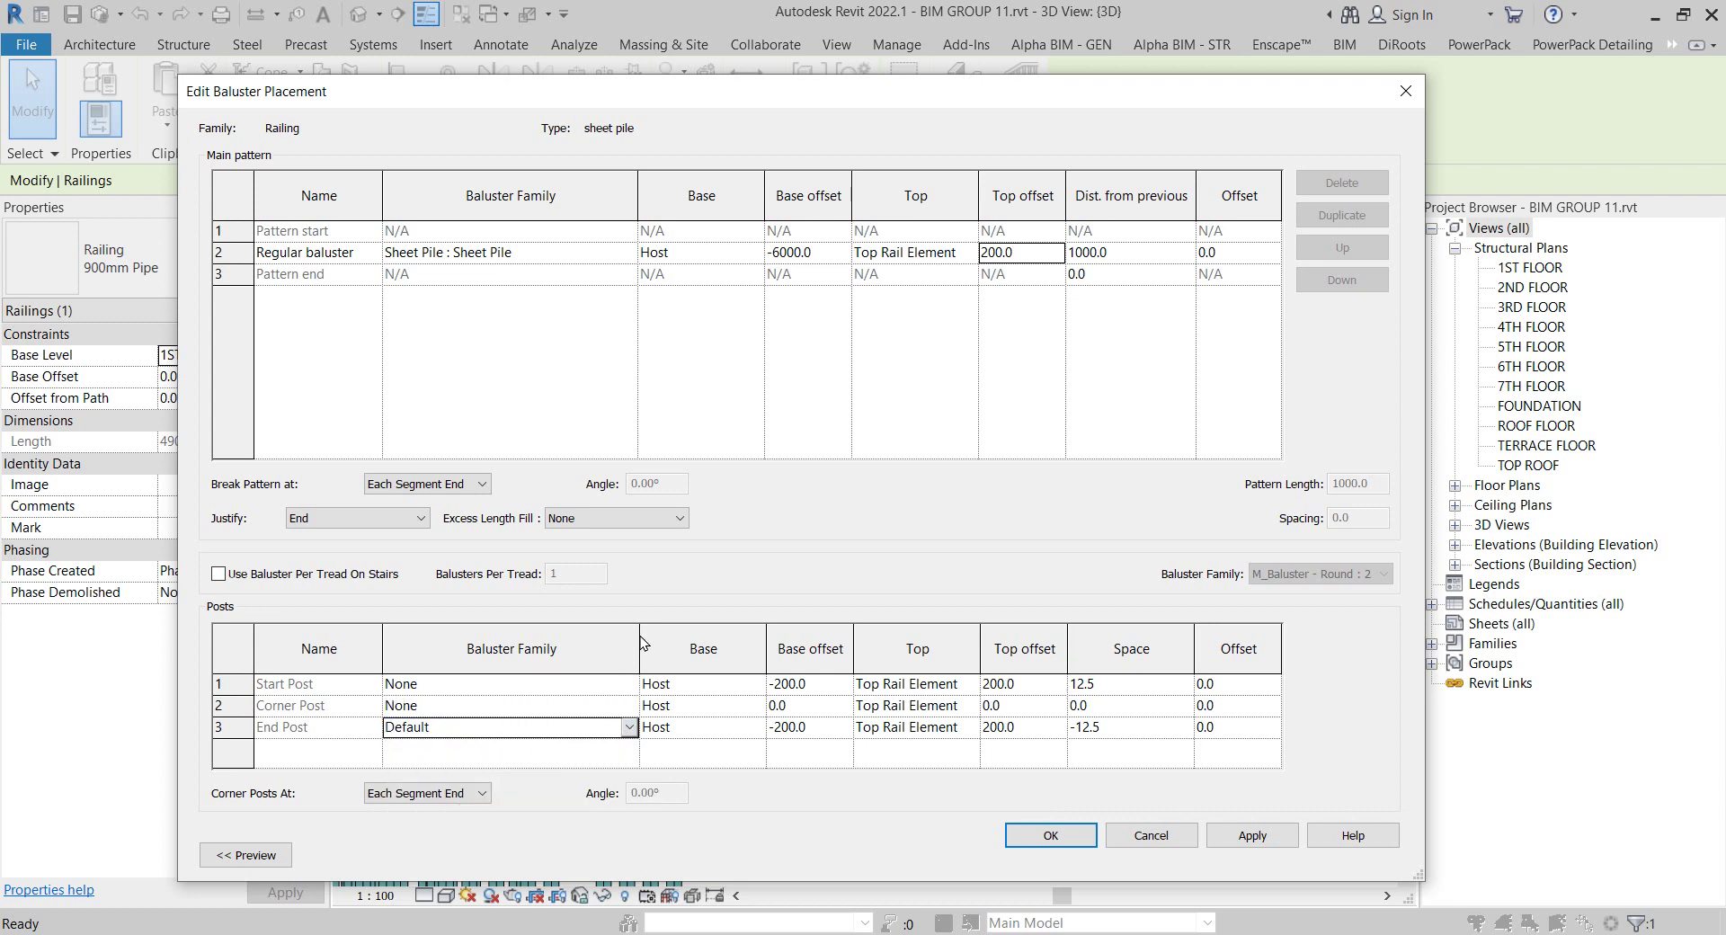
pyautogui.click(629, 727)
pyautogui.click(466, 746)
# Space the sheet piles 1200 apart, confirm the placement, and turn off the top rail
pyautogui.click(1175, 250)
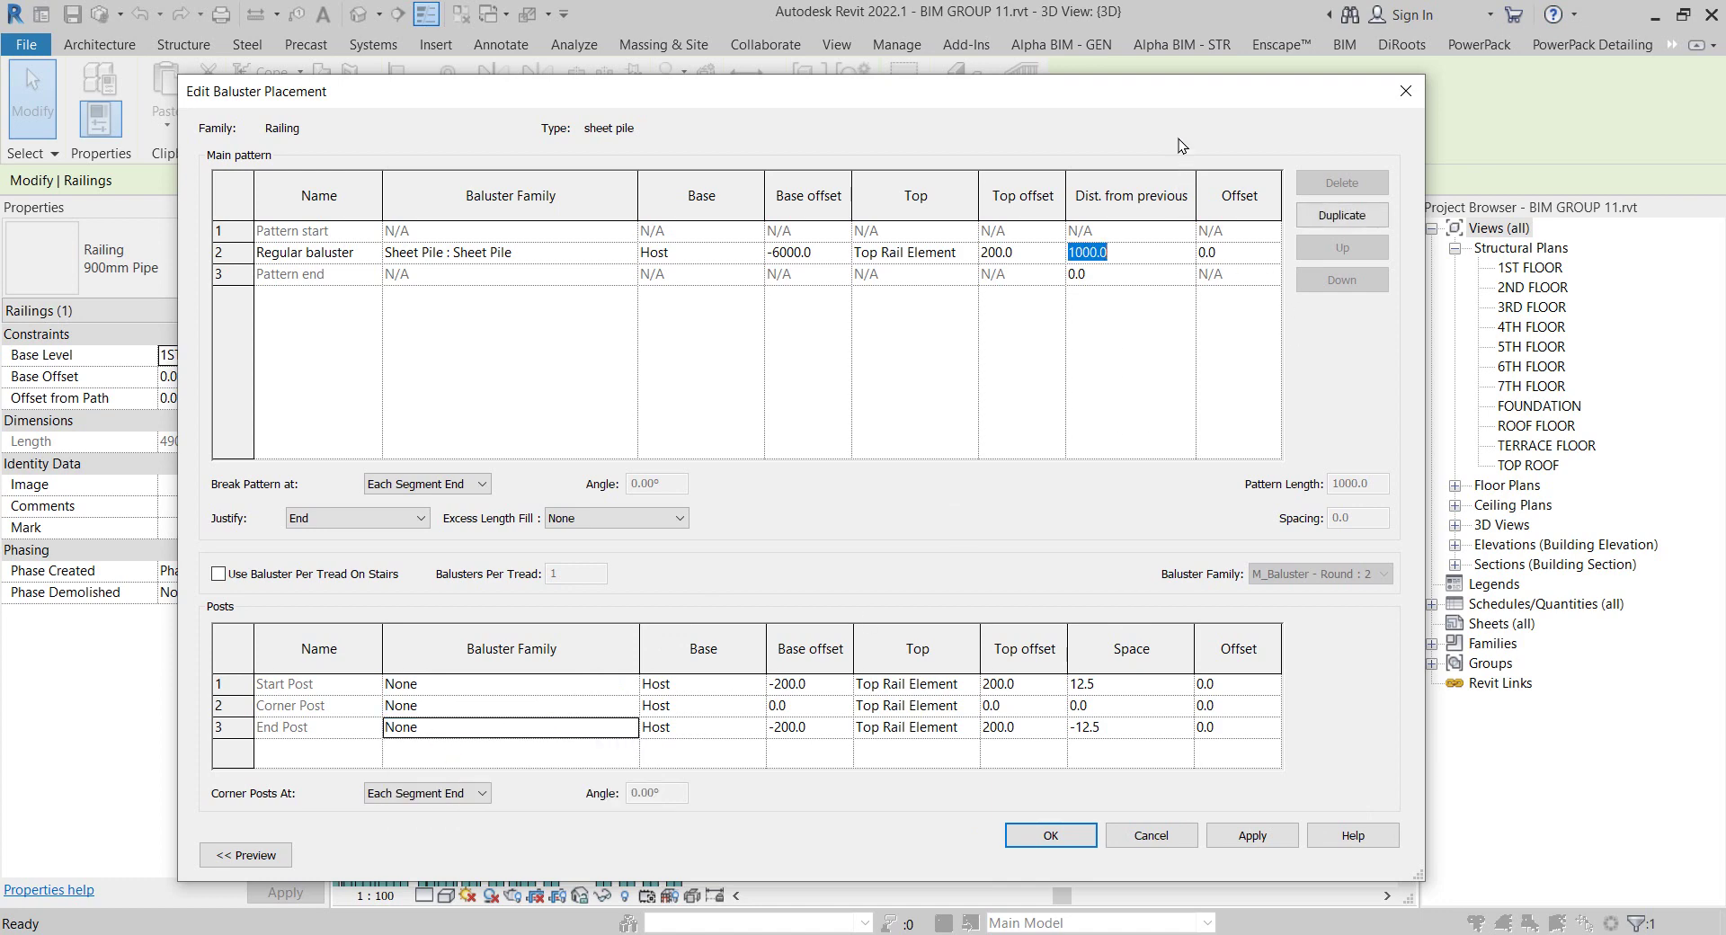
pyautogui.moveTo(1161, 99)
pyautogui.mouseDown()
pyautogui.moveTo(1182, 248)
pyautogui.moveTo(1253, 104)
pyautogui.mouseUp()
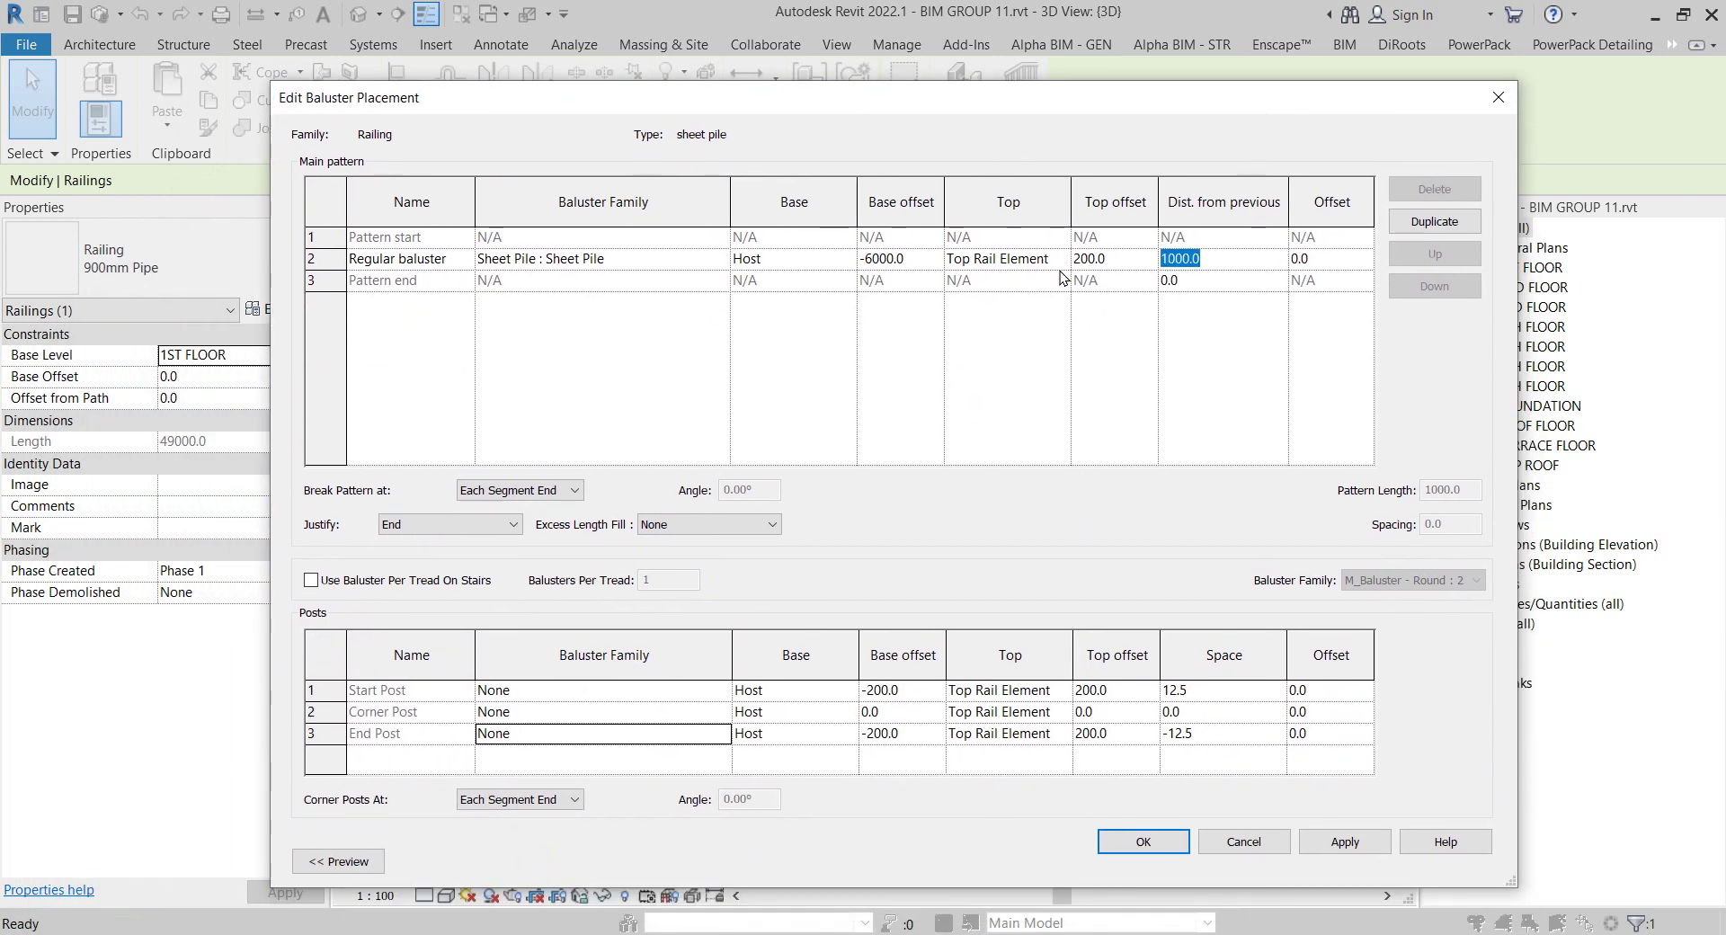
pyautogui.moveTo(1133, 110)
pyautogui.mouseDown()
pyautogui.moveTo(535, 126)
pyautogui.moveTo(391, 151)
pyautogui.moveTo(920, 160)
pyautogui.moveTo(1075, 59)
pyautogui.moveTo(1044, 61)
pyautogui.mouseUp()
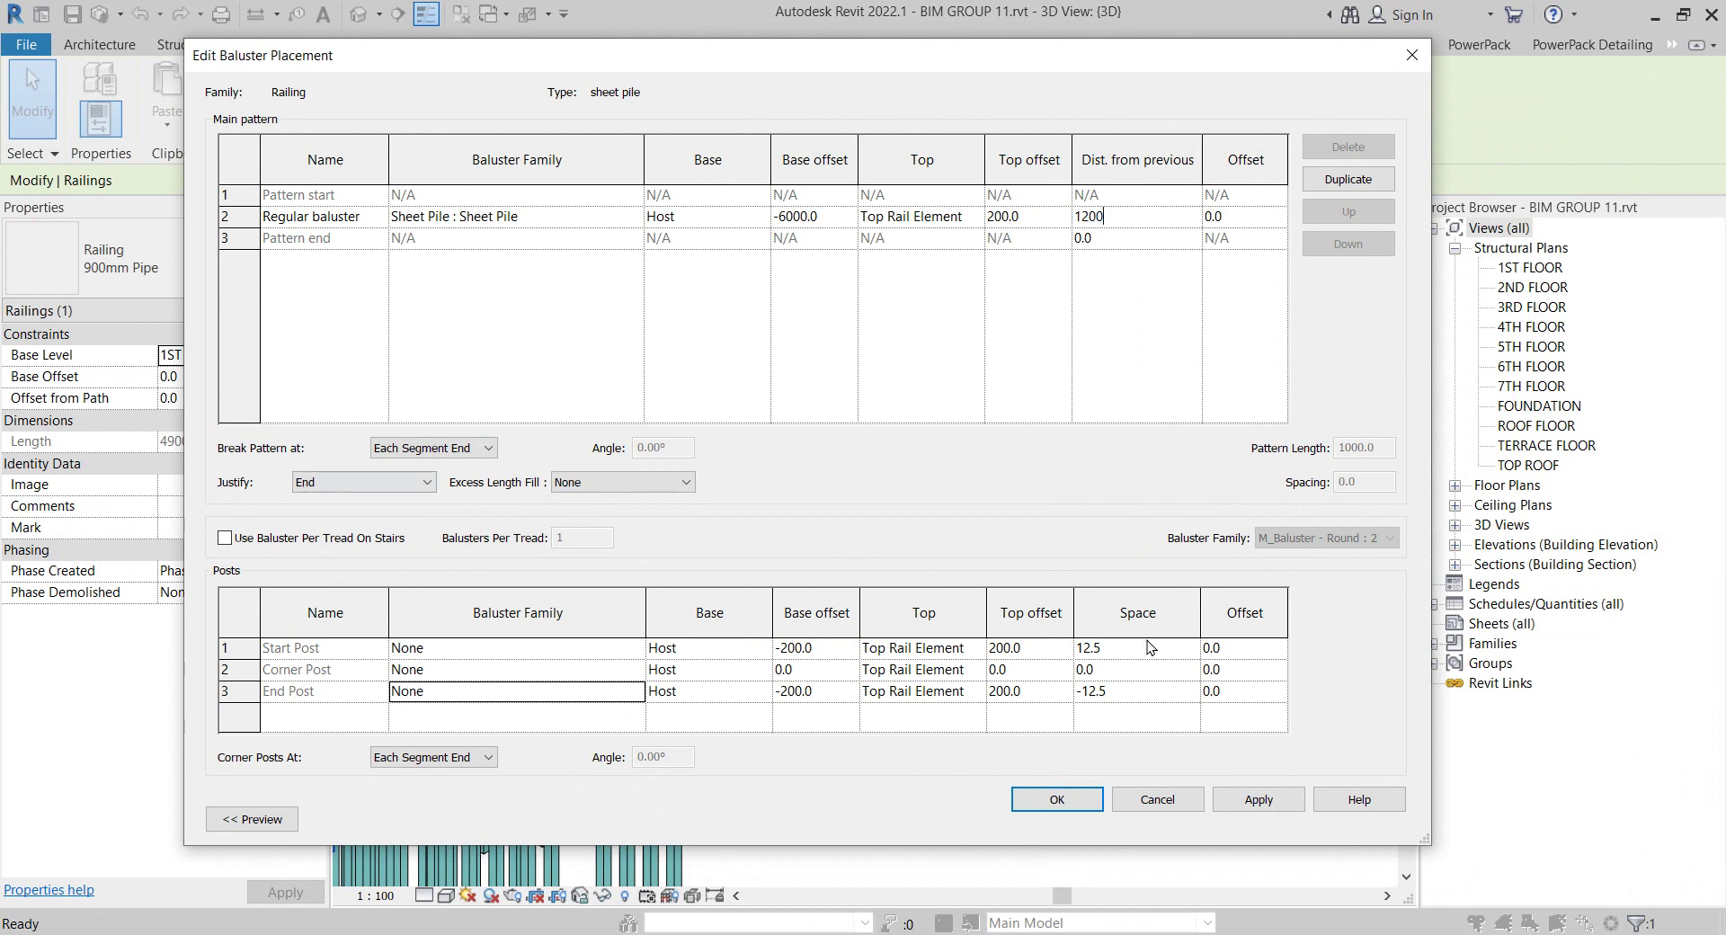
pyautogui.click(1247, 796)
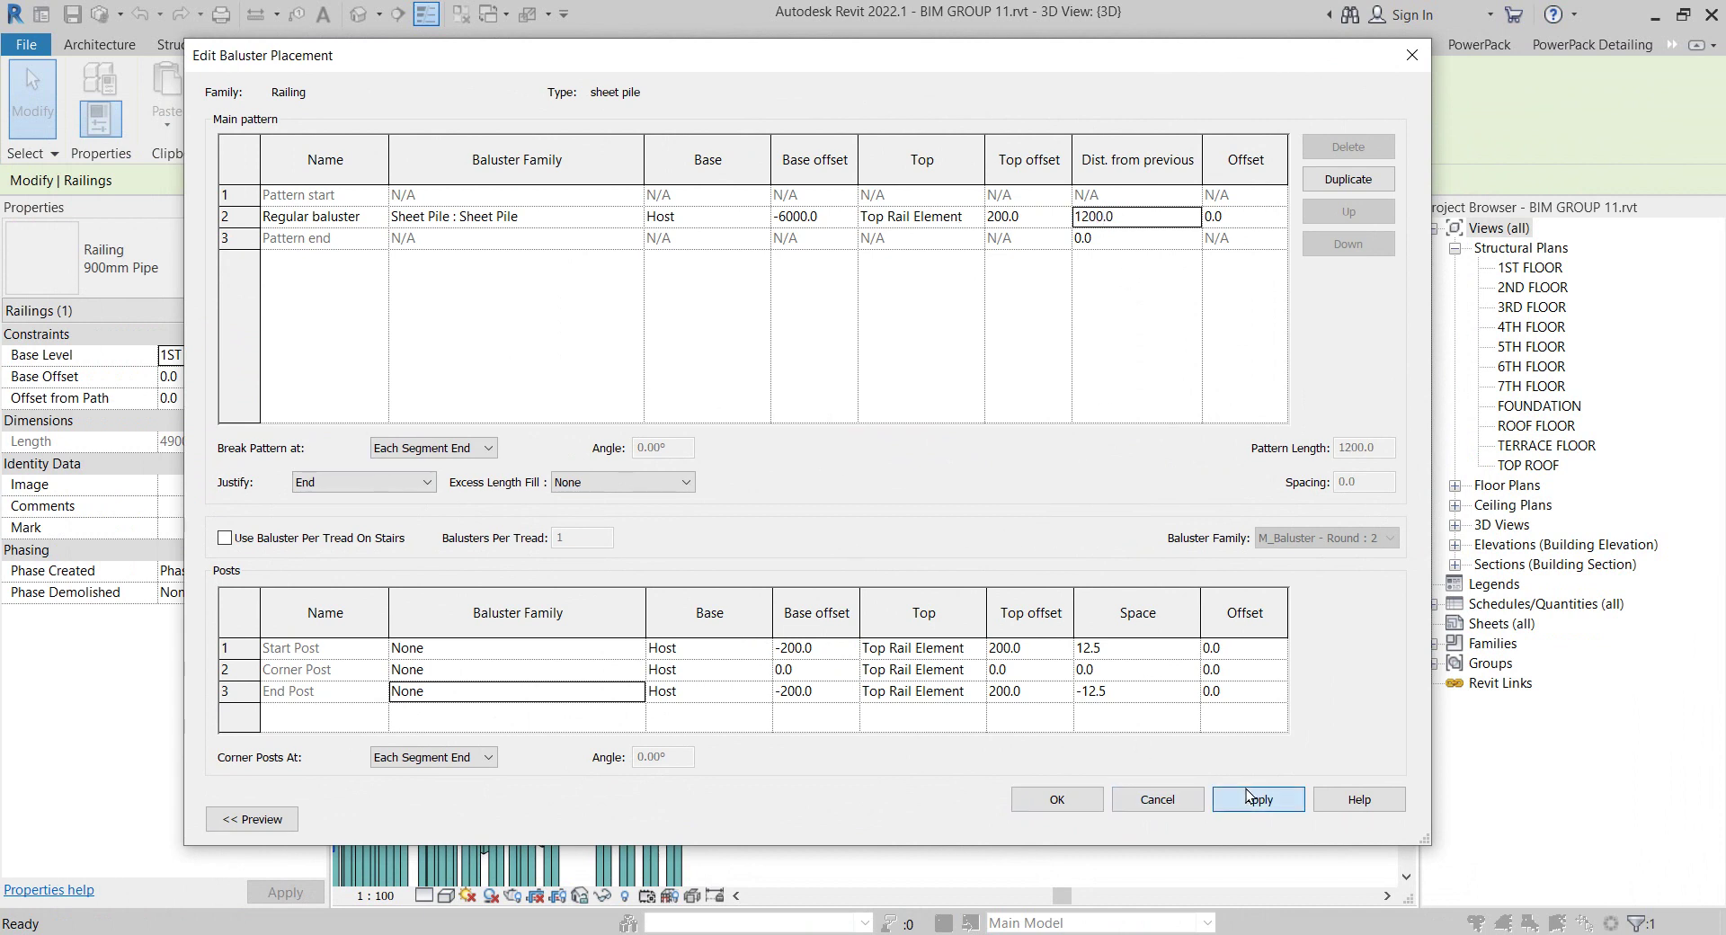
pyautogui.click(1057, 799)
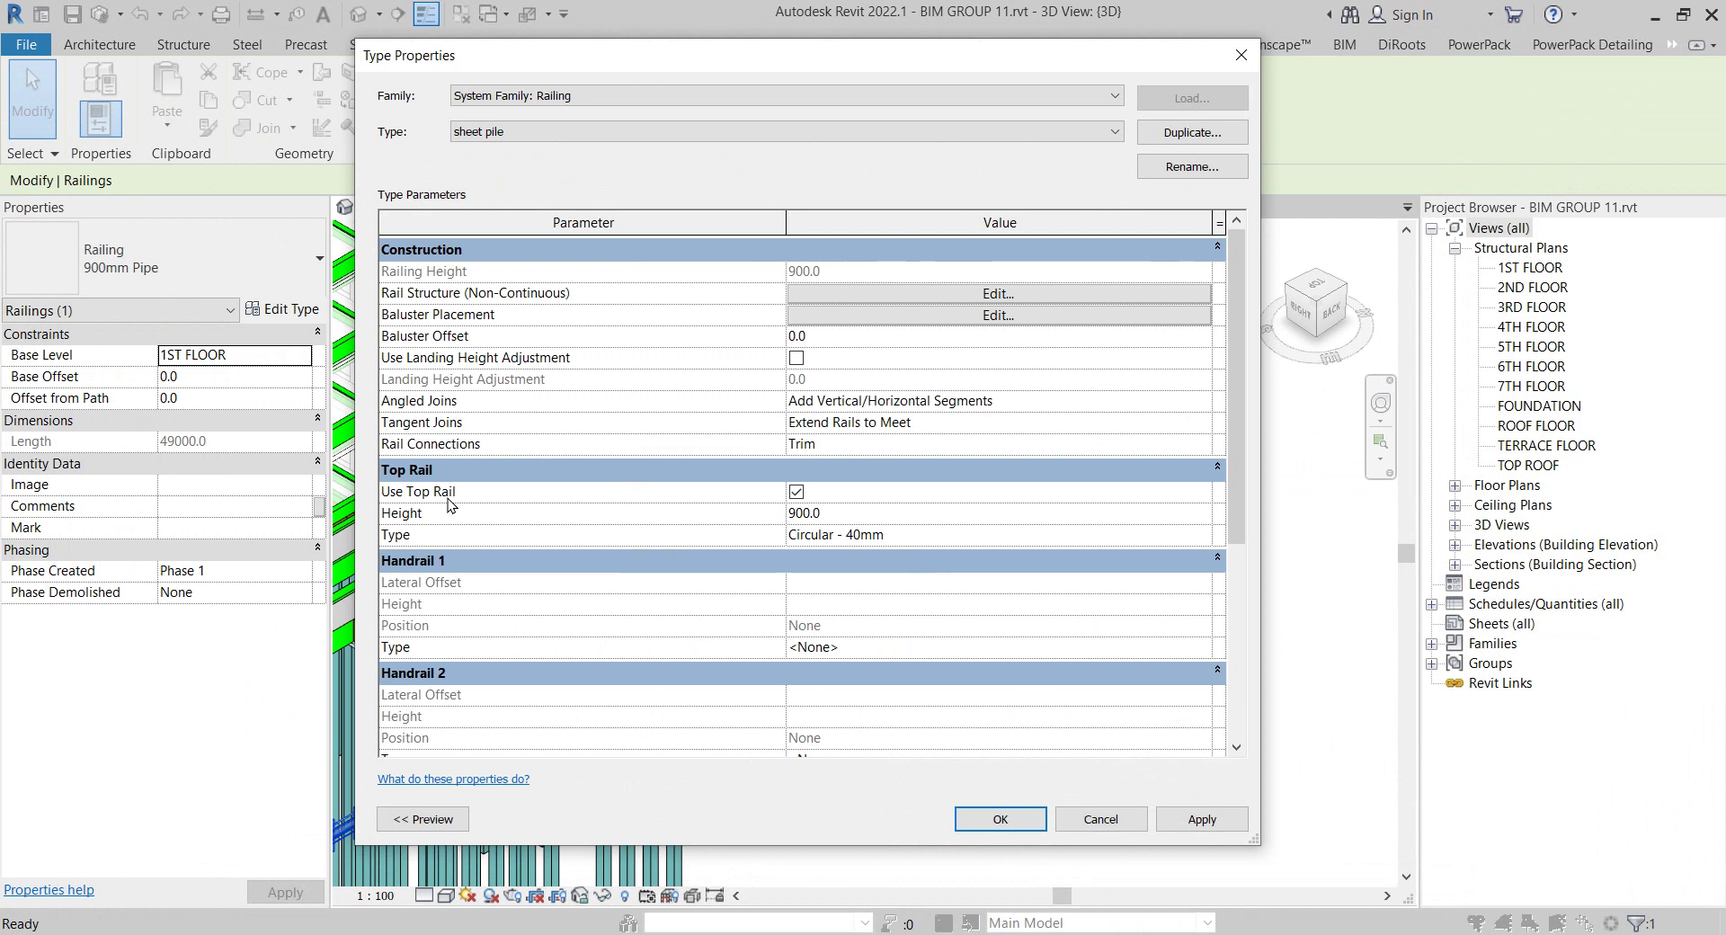
pyautogui.click(796, 491)
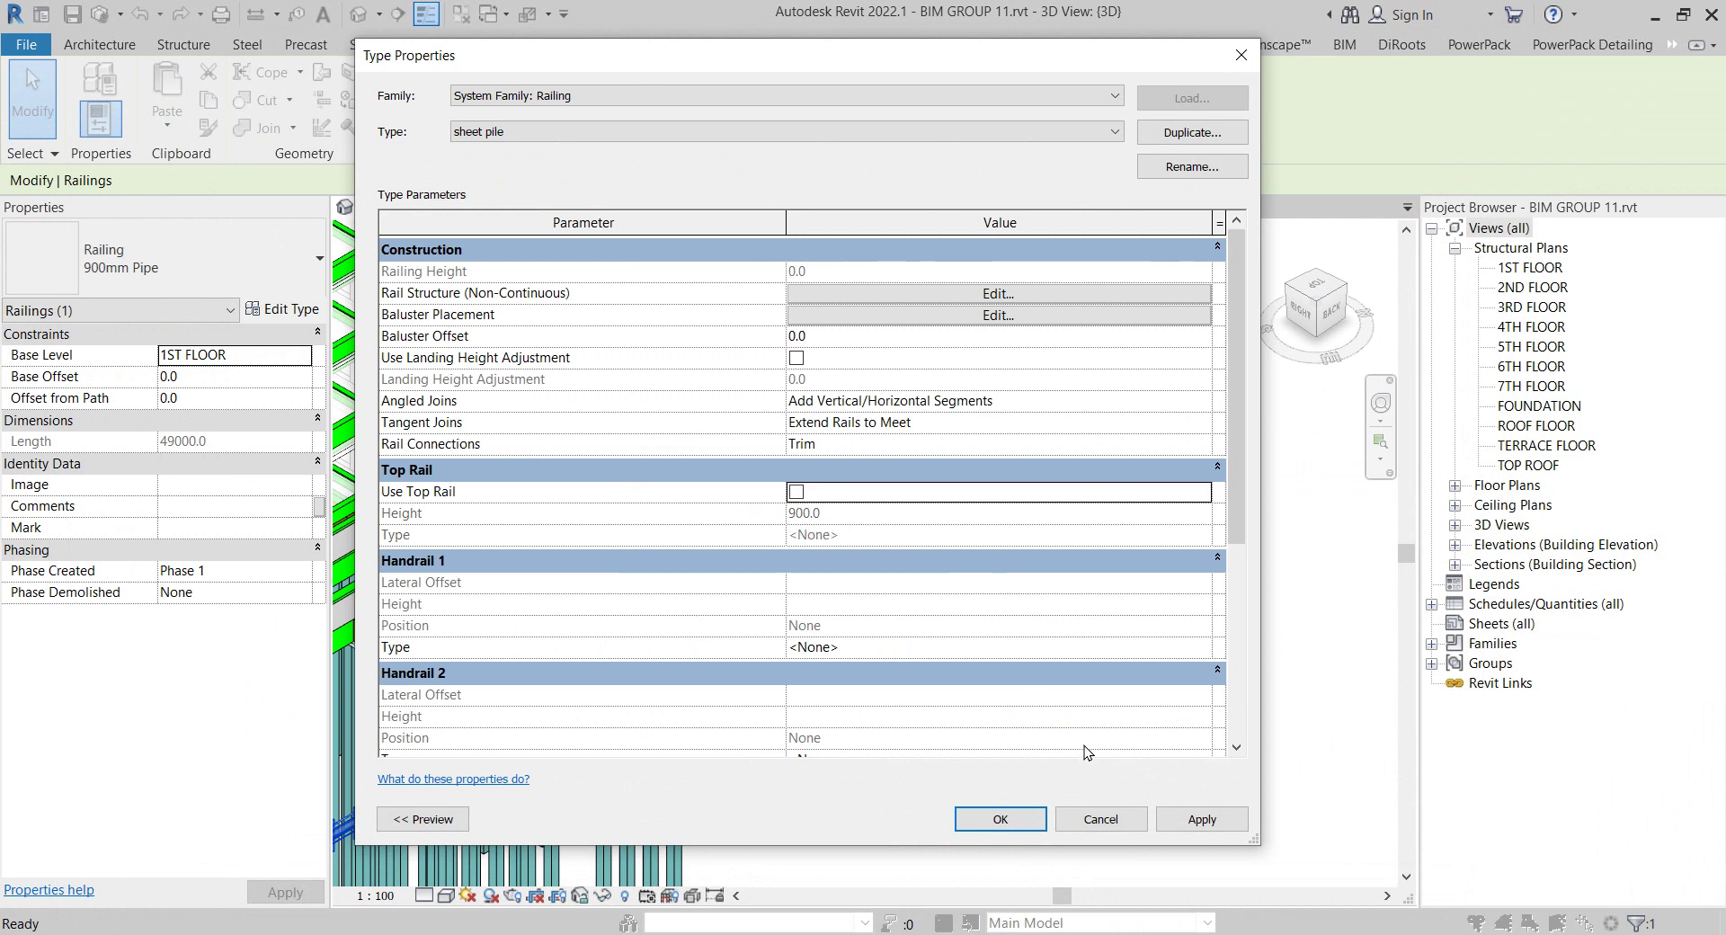
# Apply the sheet pile railing type and check the wall in 3D and on the 1ST FLOOR plan
pyautogui.click(998, 819)
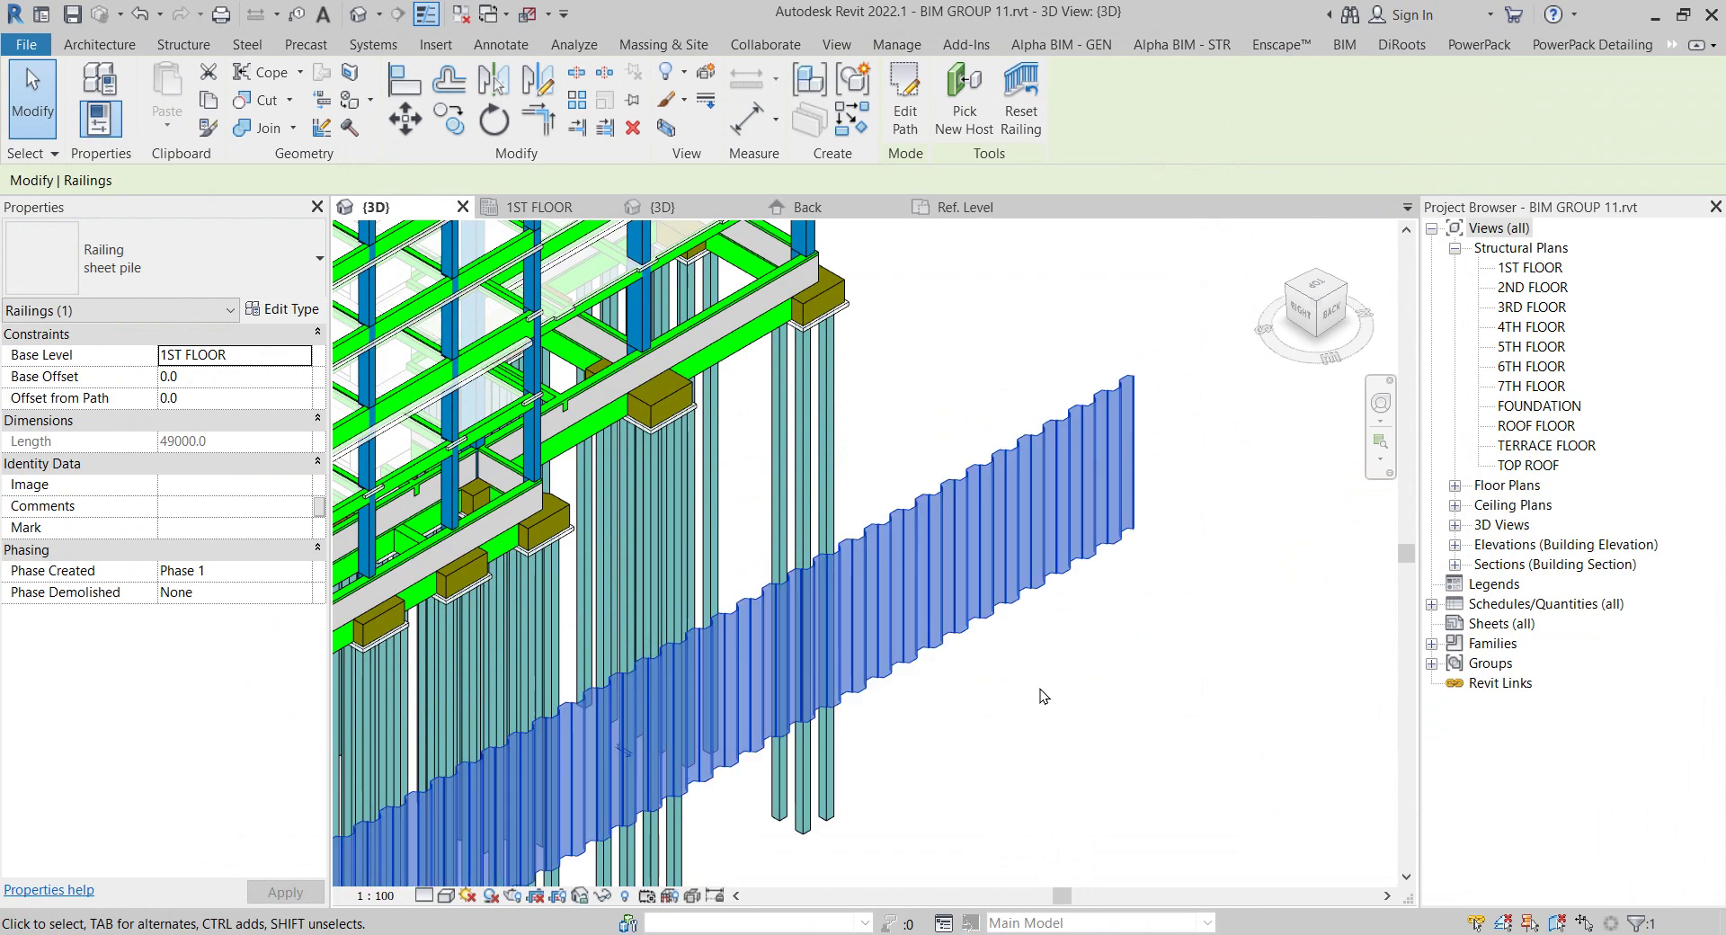
pyautogui.moveTo(1082, 695)
pyautogui.keyDown('shift'); pyautogui.mouseDown(button='middle')
pyautogui.moveTo(899, 467)
pyautogui.moveTo(1157, 616)
pyautogui.moveTo(1124, 576)
pyautogui.mouseUp(button='middle'); pyautogui.keyUp('shift')
pyautogui.click(888, 460)
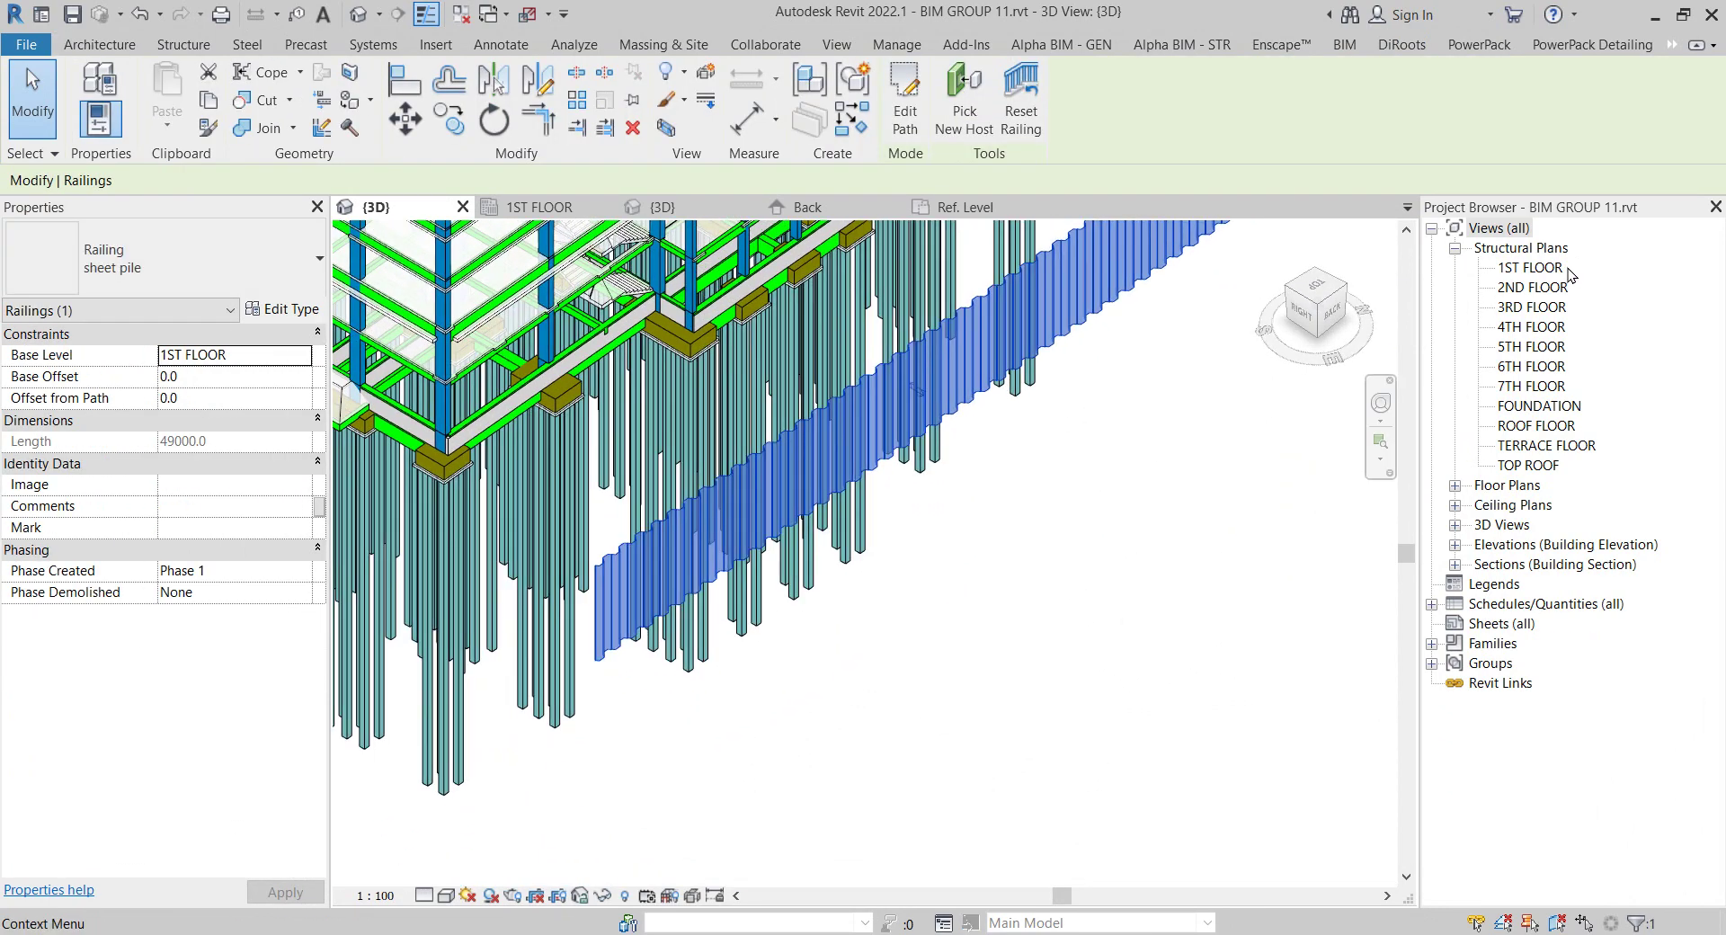
pyautogui.doubleClick(1546, 268)
pyautogui.click(943, 453)
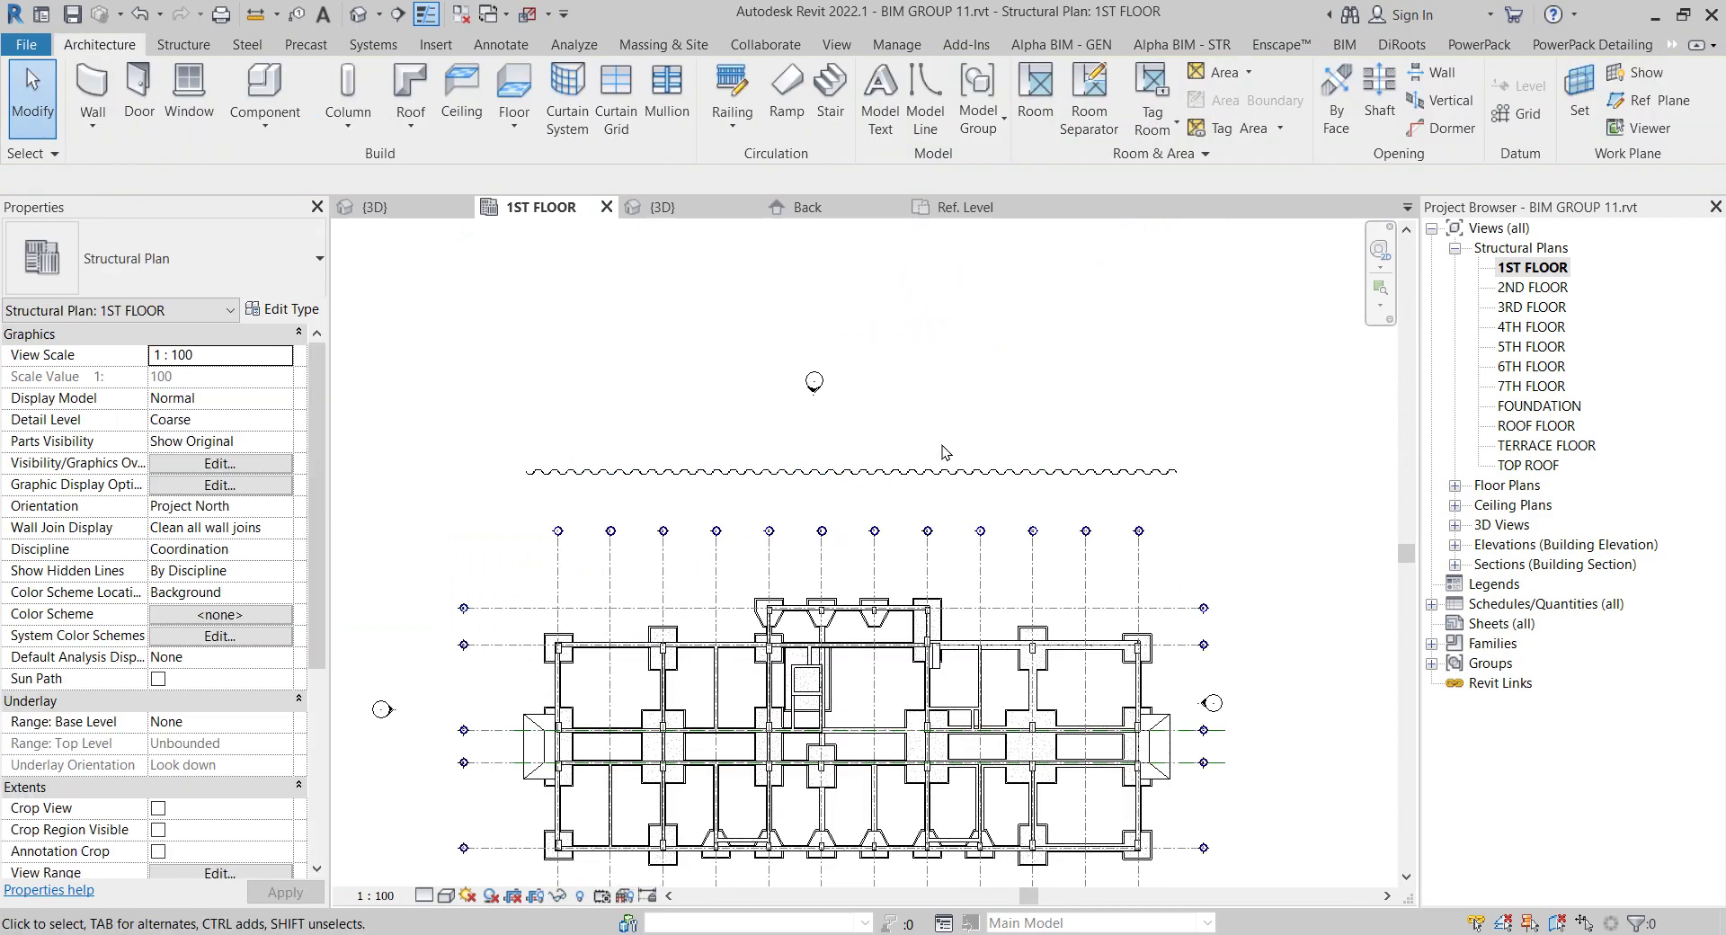
# Back in 3D, orbit around the sheet pile wall and finish on the Right view
pyautogui.click(360, 14)
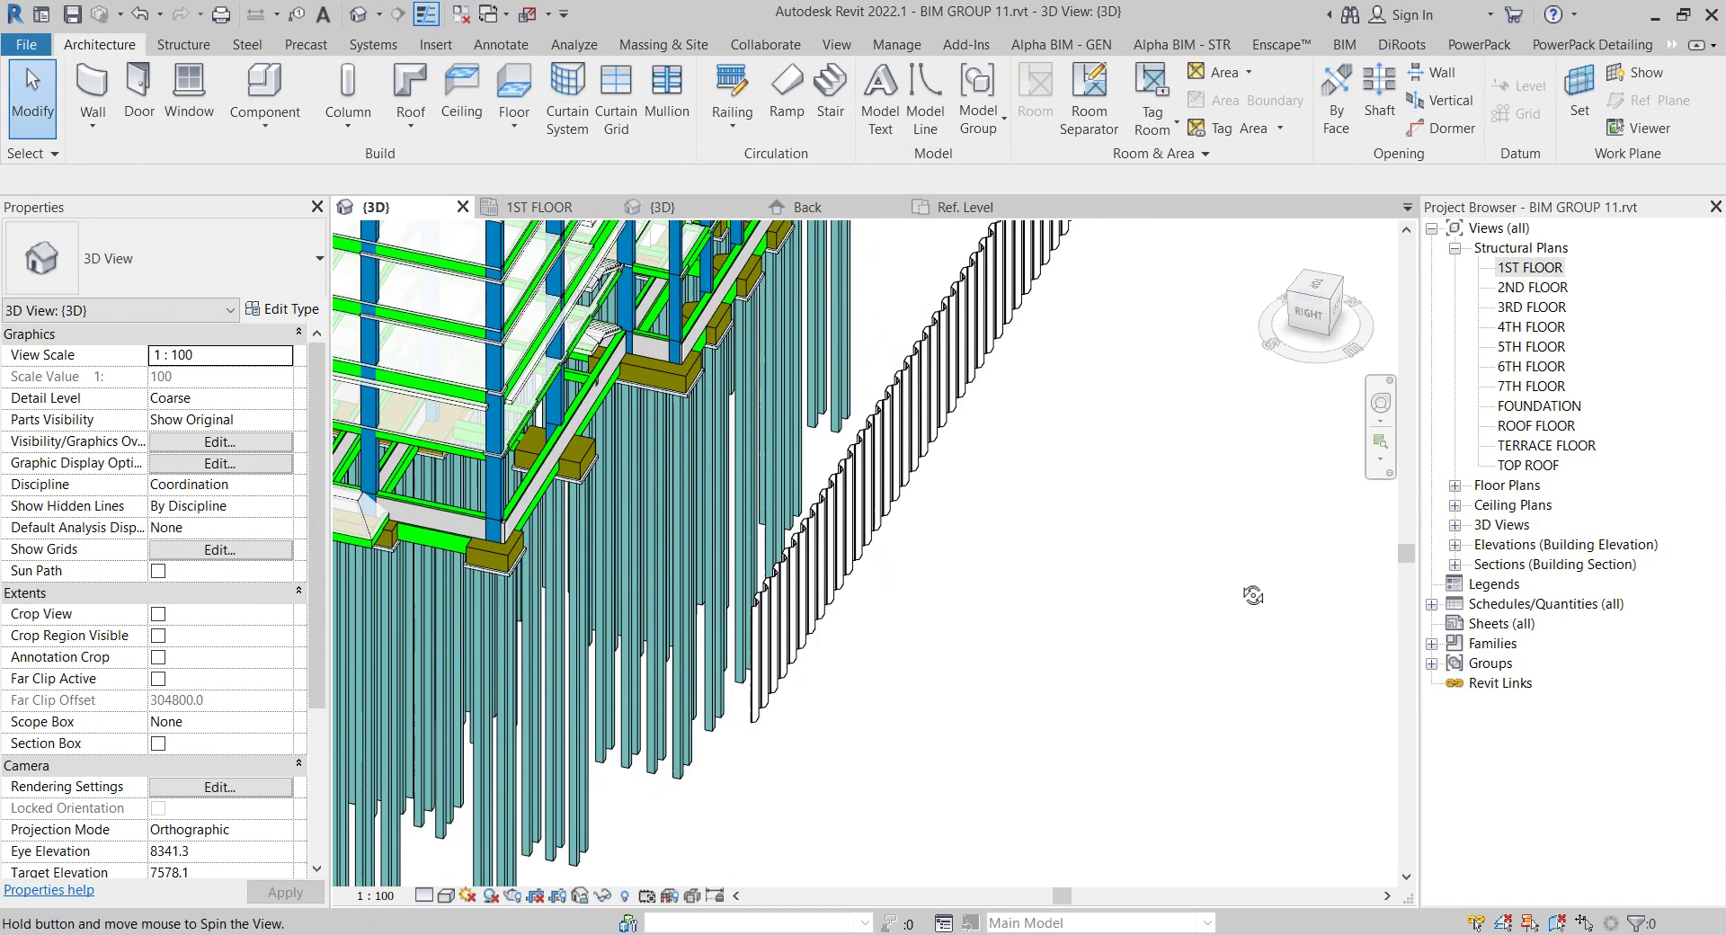
pyautogui.keyDown('shift'); pyautogui.moveTo(1367, 485); pyautogui.dragTo(893, 370, button='middle'); pyautogui.keyUp('shift')
pyautogui.click(892, 370)
pyautogui.moveTo(963, 776)
pyautogui.keyDown('shift'); pyautogui.mouseDown(button='middle')
pyautogui.moveTo(1069, 731)
pyautogui.moveTo(1115, 465)
pyautogui.moveTo(1325, 320)
pyautogui.mouseUp(button='middle'); pyautogui.keyUp('shift')
pyautogui.click(1069, 731)
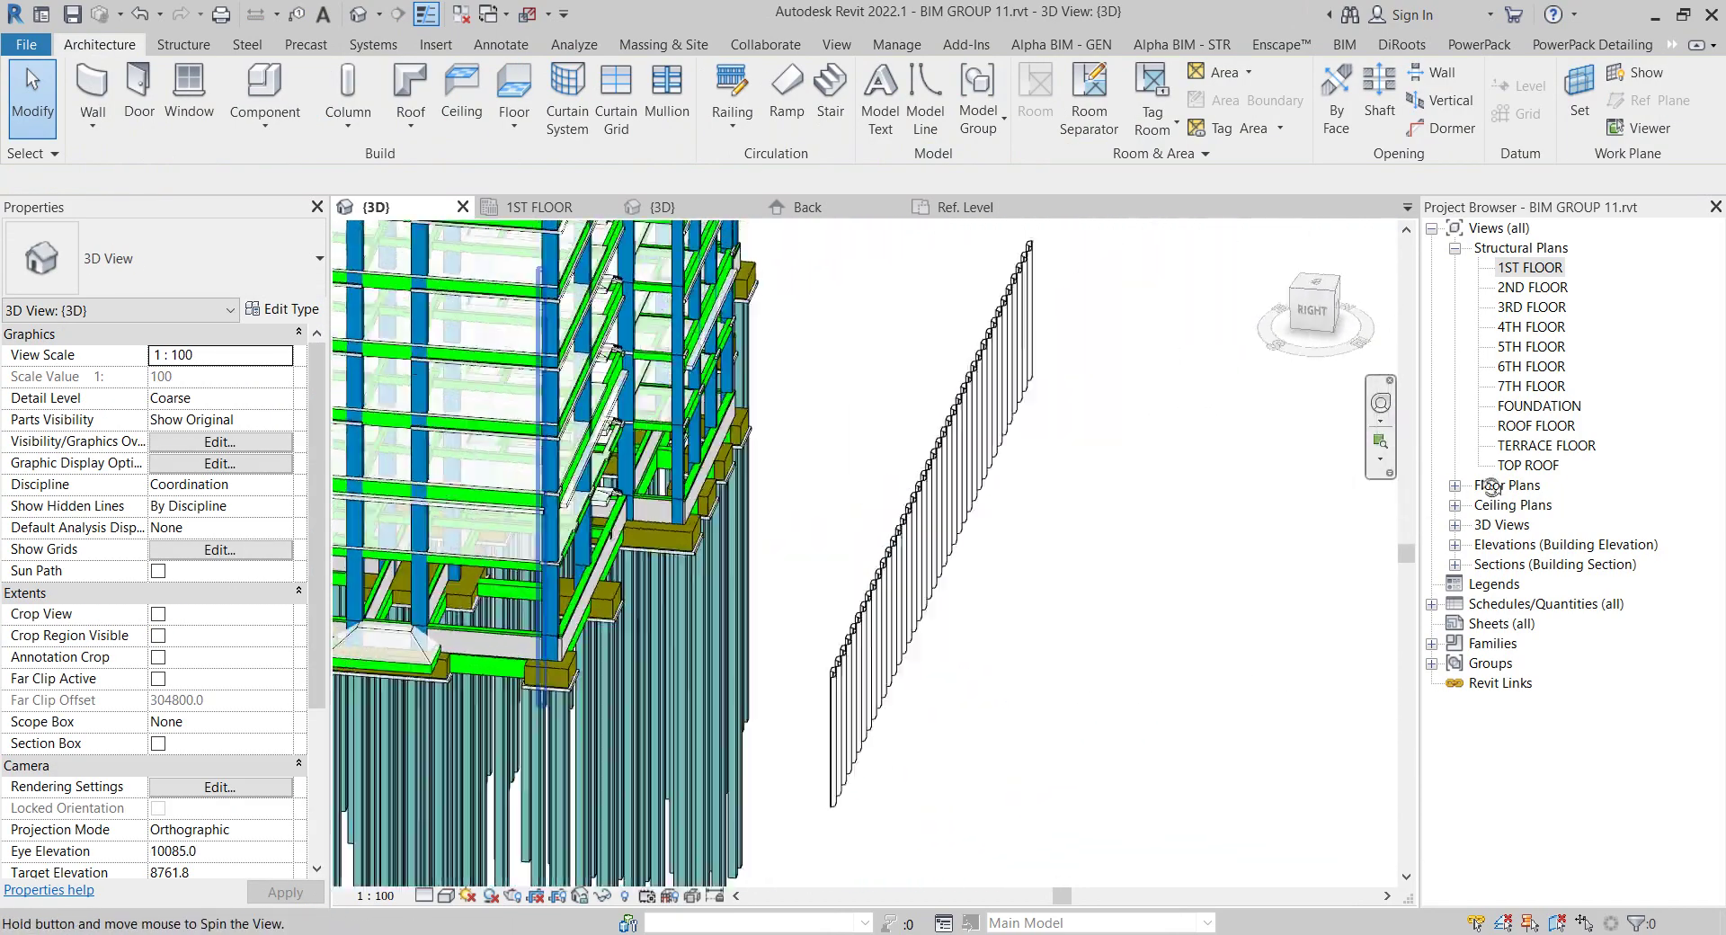
pyautogui.click(1325, 321)
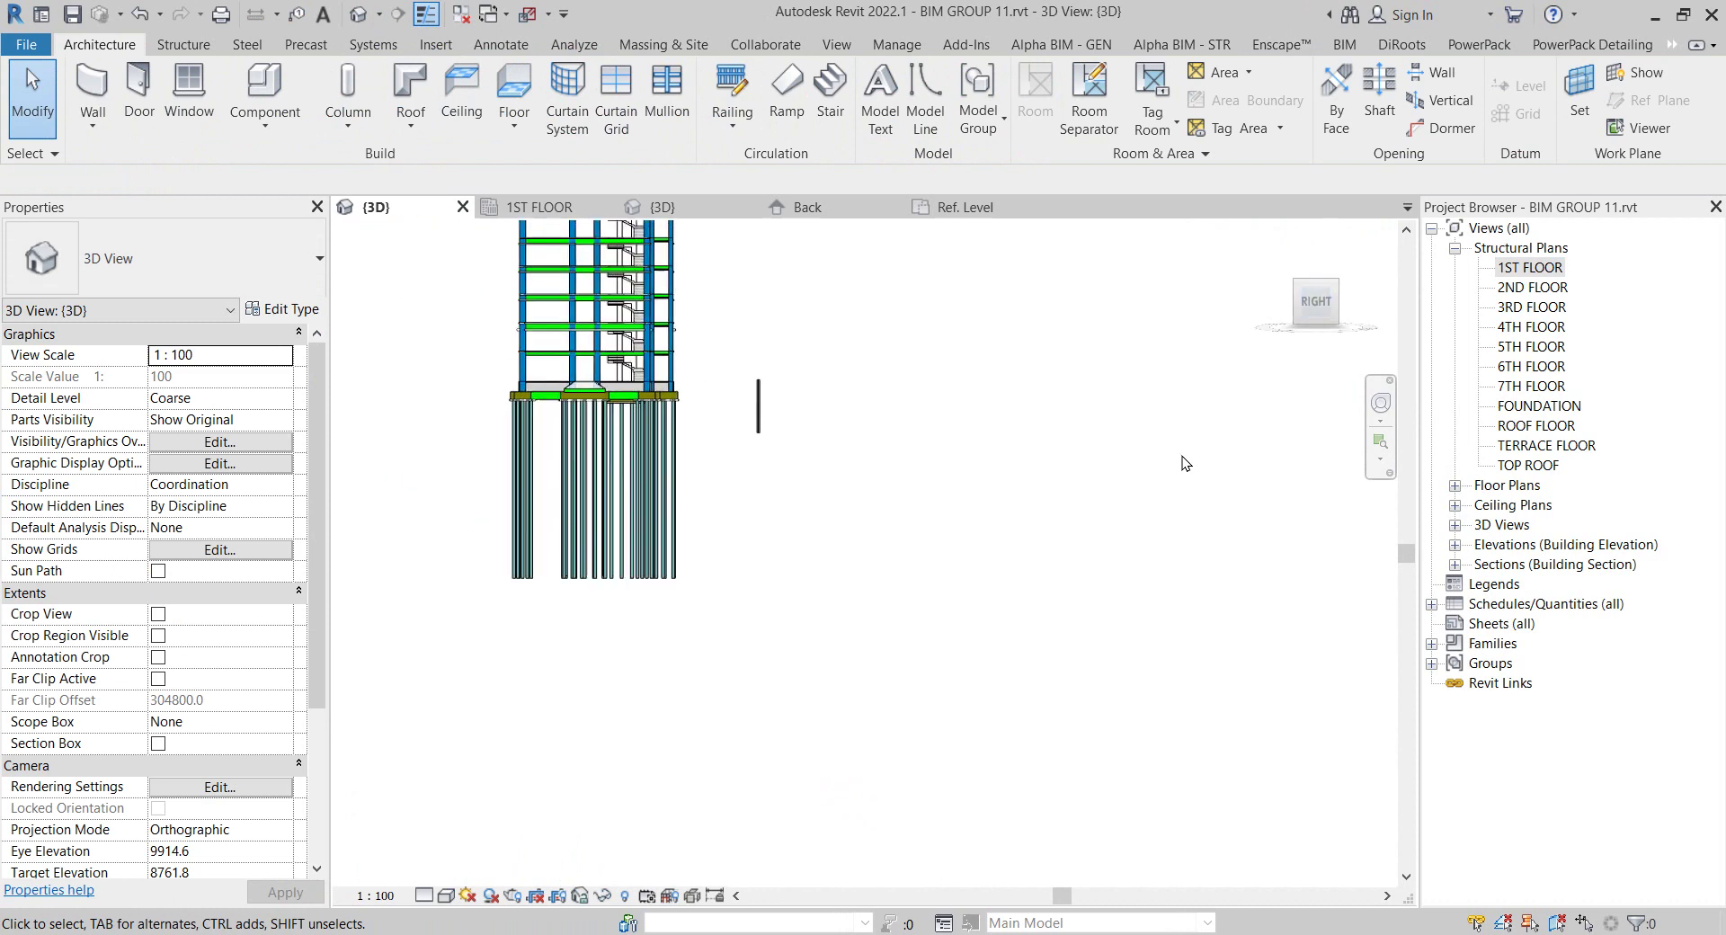
# Reveal hidden elements and unhide the 1ST FLOOR and FOUNDATION levels in the 3D view
pyautogui.click(1020, 567)
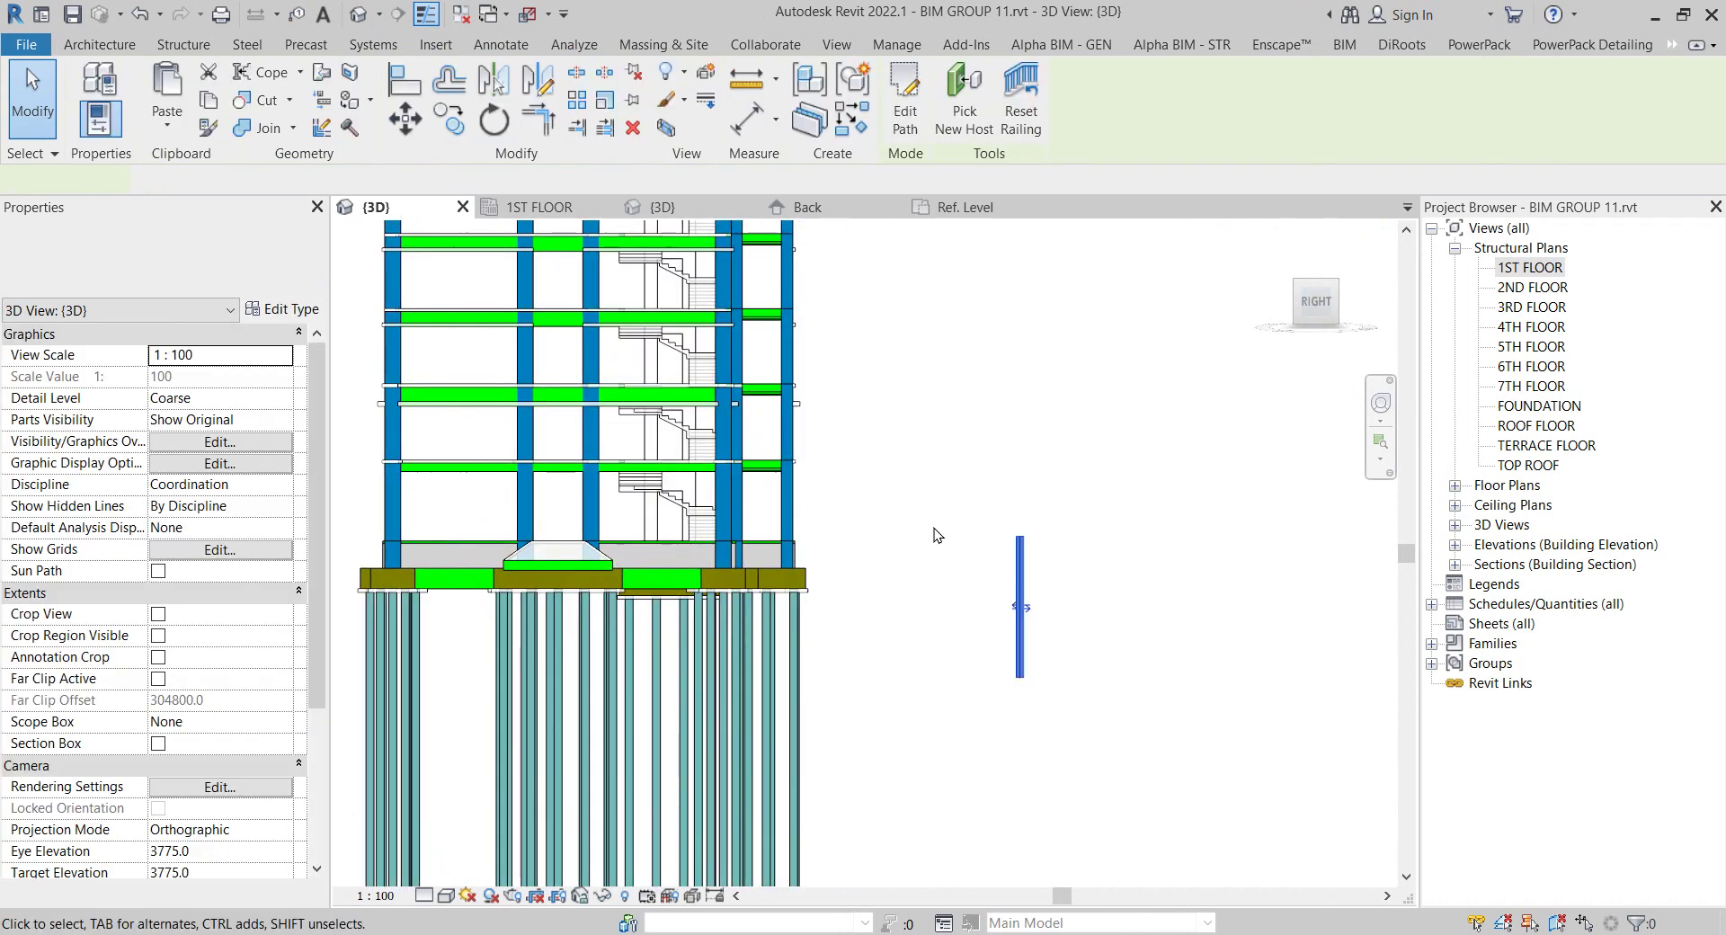
pyautogui.click(919, 573)
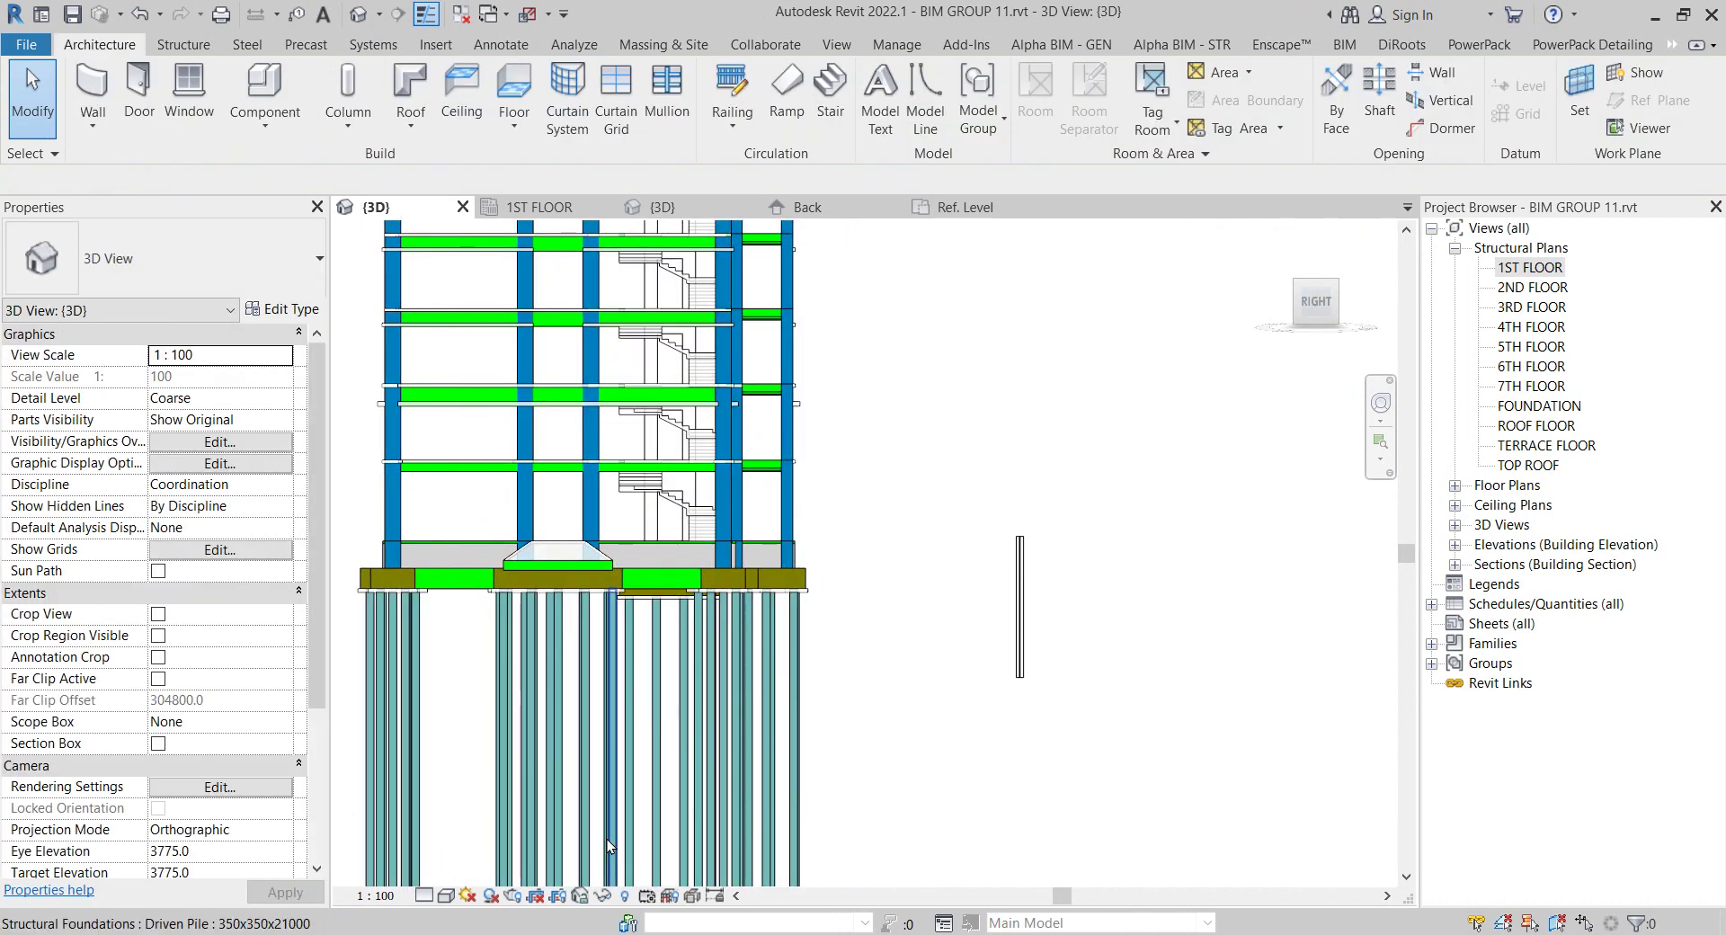
pyautogui.click(622, 896)
pyautogui.scroll(3, 868, 570)
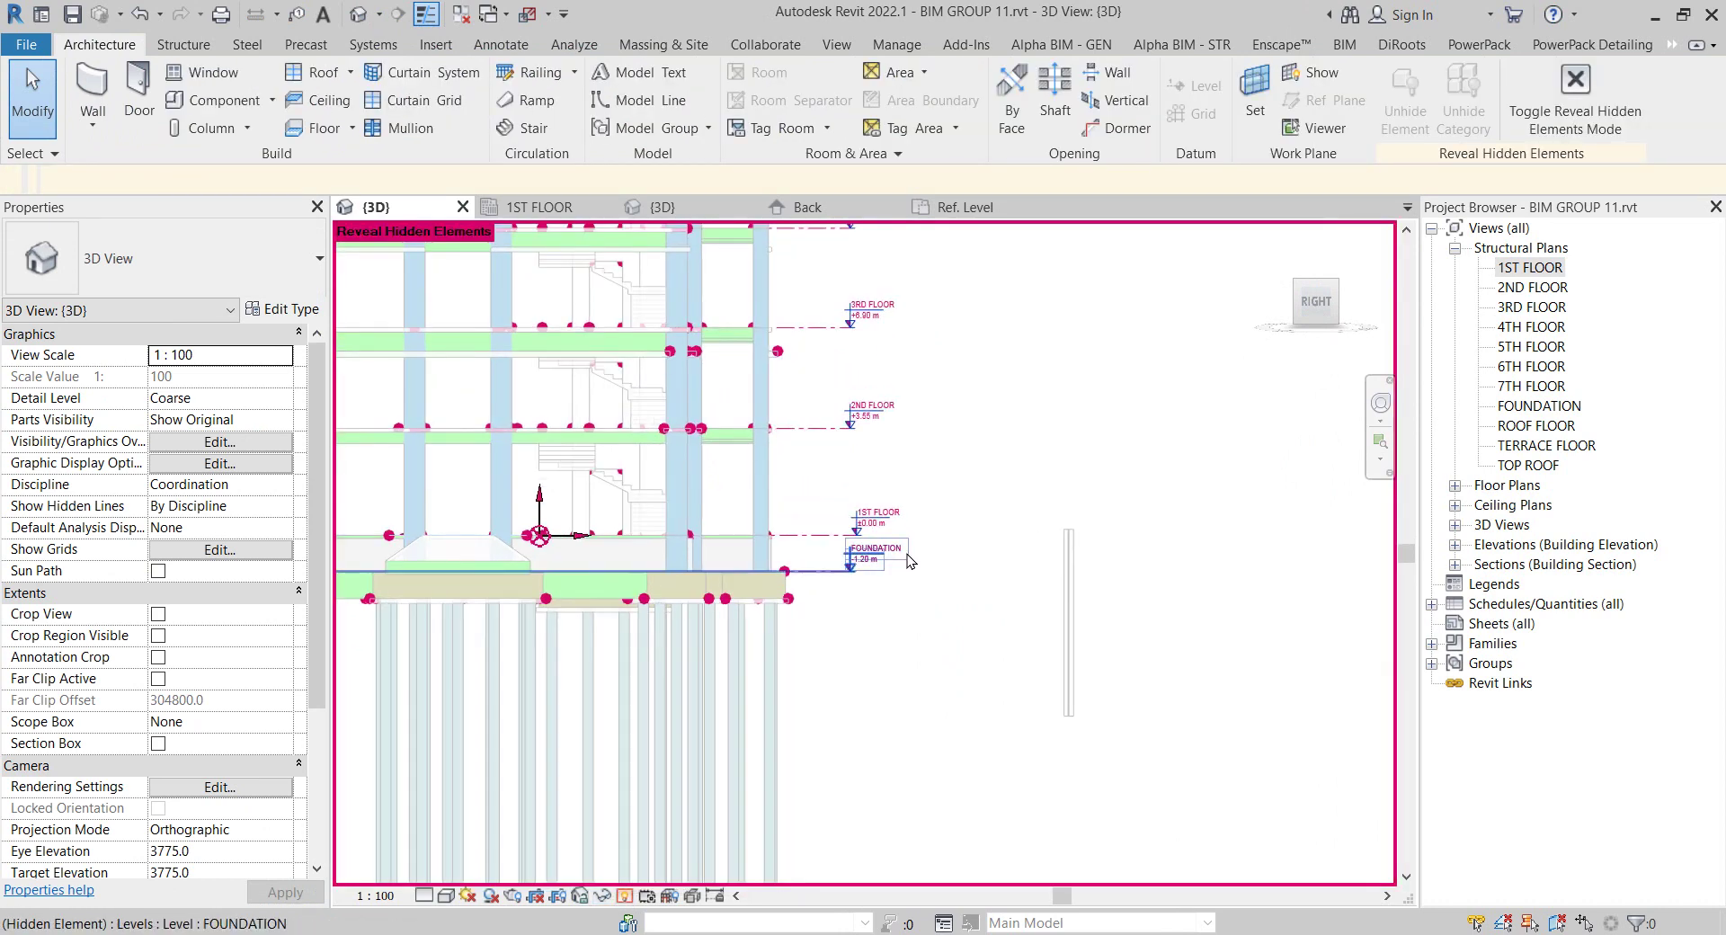
pyautogui.click(831, 562)
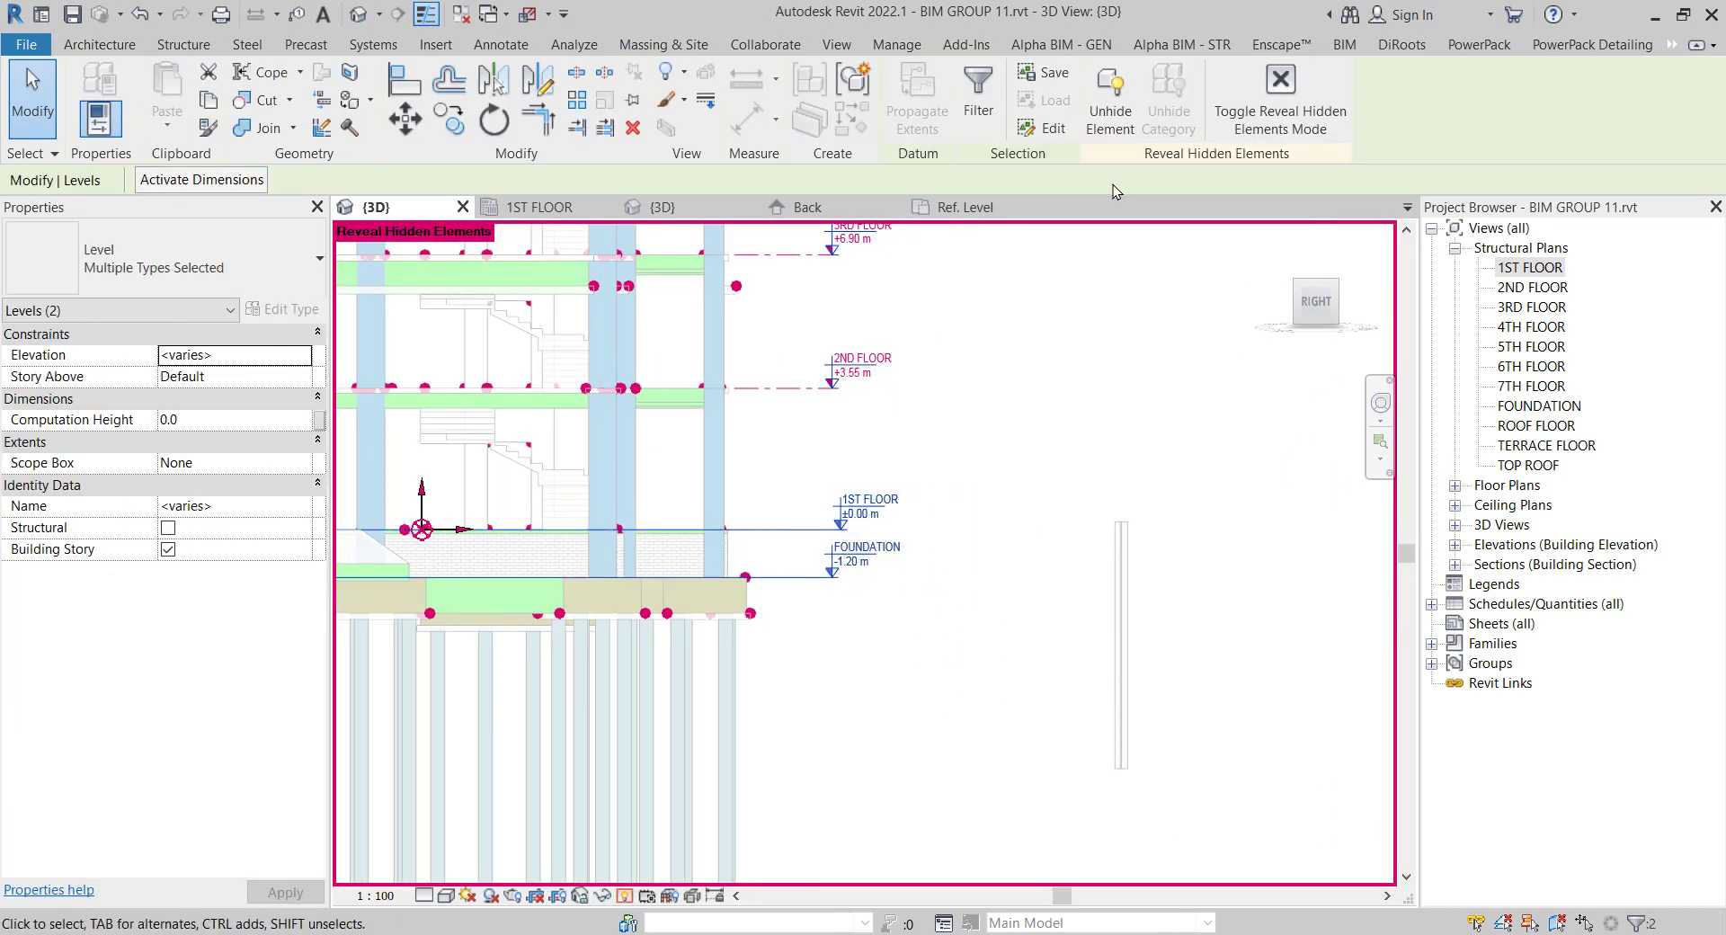
pyautogui.click(1112, 130)
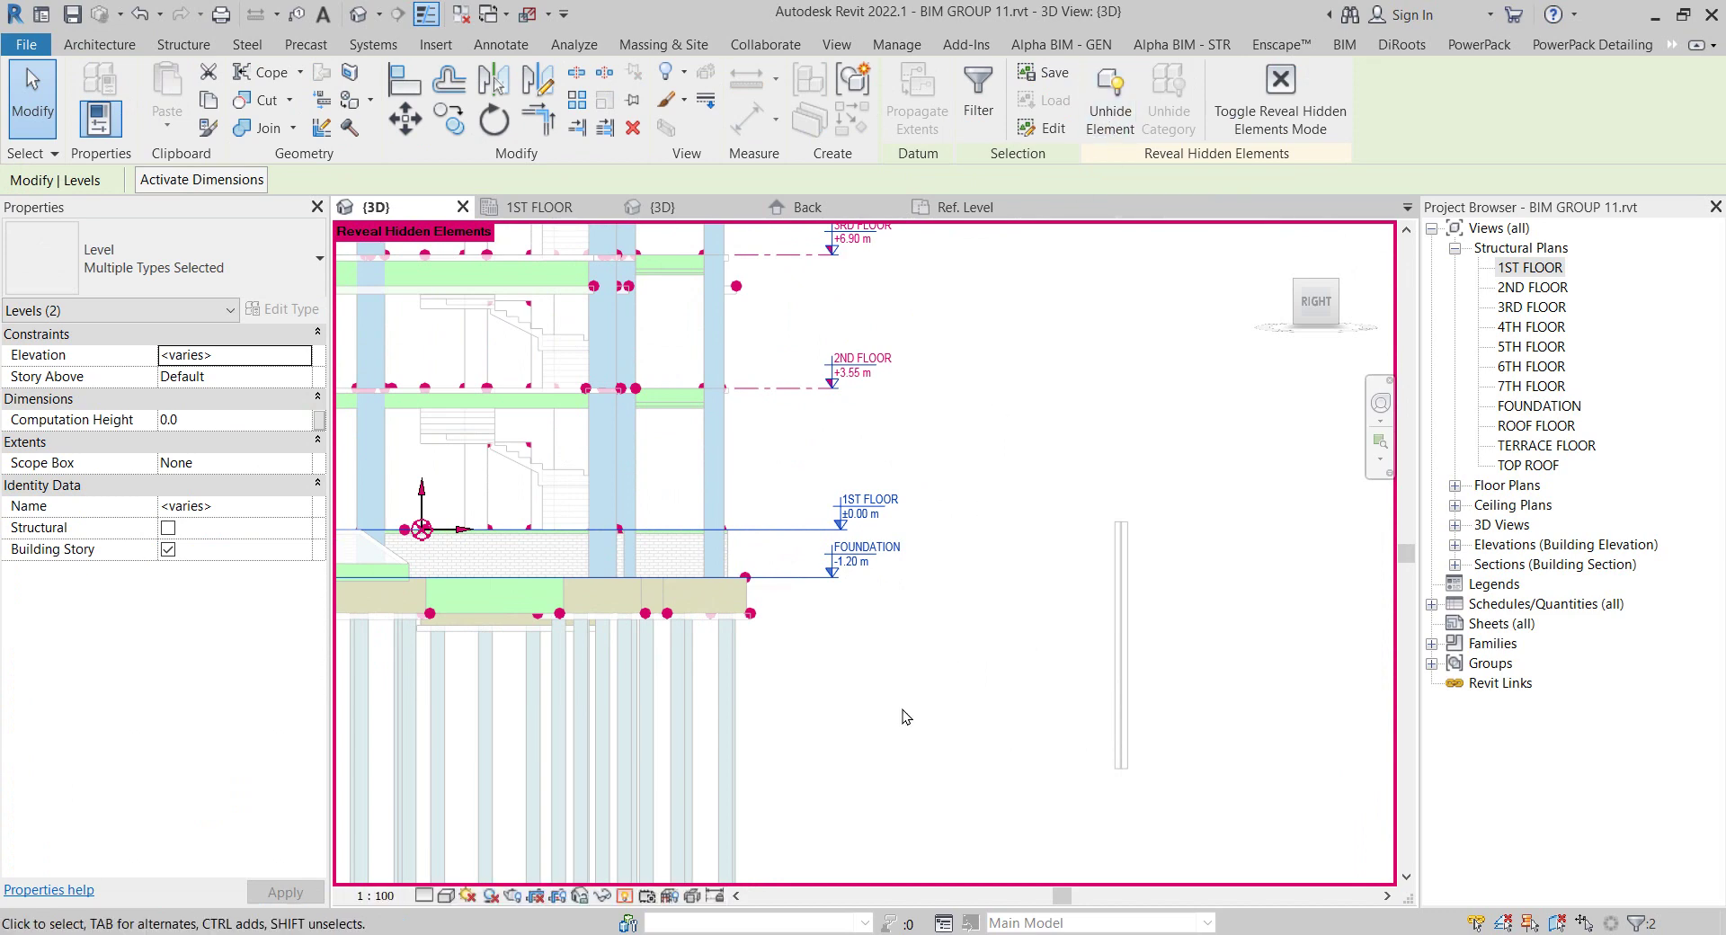
pyautogui.click(624, 894)
# Drag the straight sheet pile railing left so it sits beside the building
pyautogui.click(1122, 579)
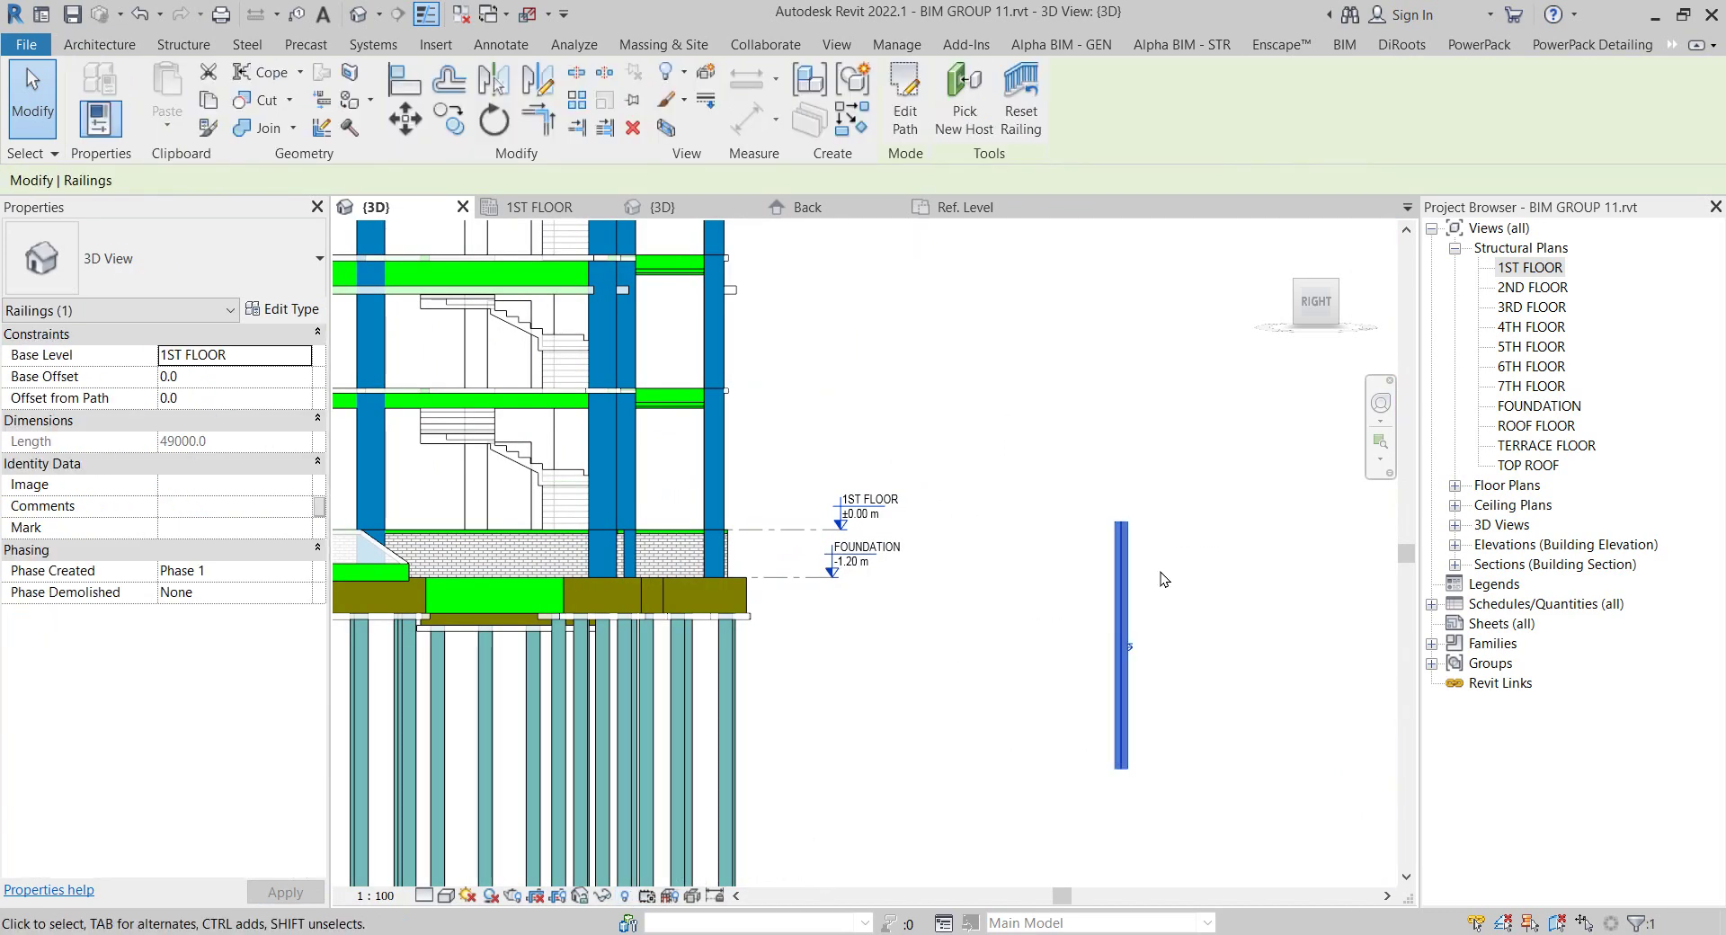
pyautogui.click(1162, 578)
pyautogui.moveTo(1121, 582); pyautogui.dragTo(803, 586)
pyautogui.click(1060, 643)
pyautogui.scroll(3, 831, 546)
# Change the sheet pile railing's Base Offset from 225.8 to 0
pyautogui.scroll(3, 831, 546)
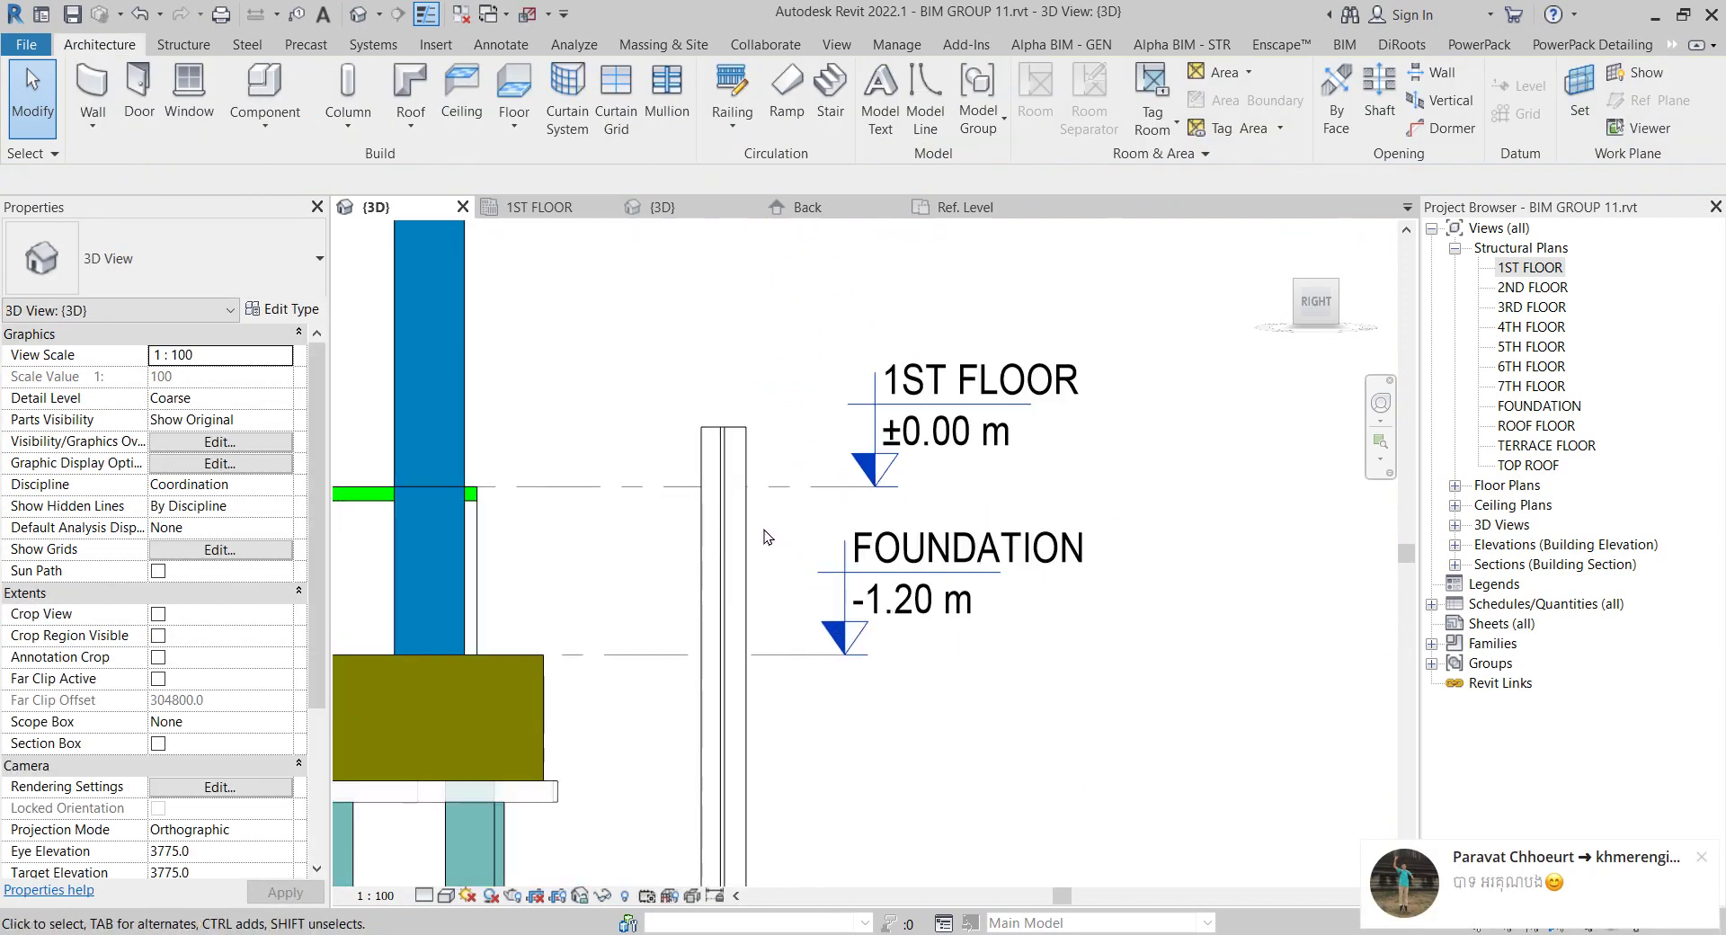
pyautogui.click(766, 542)
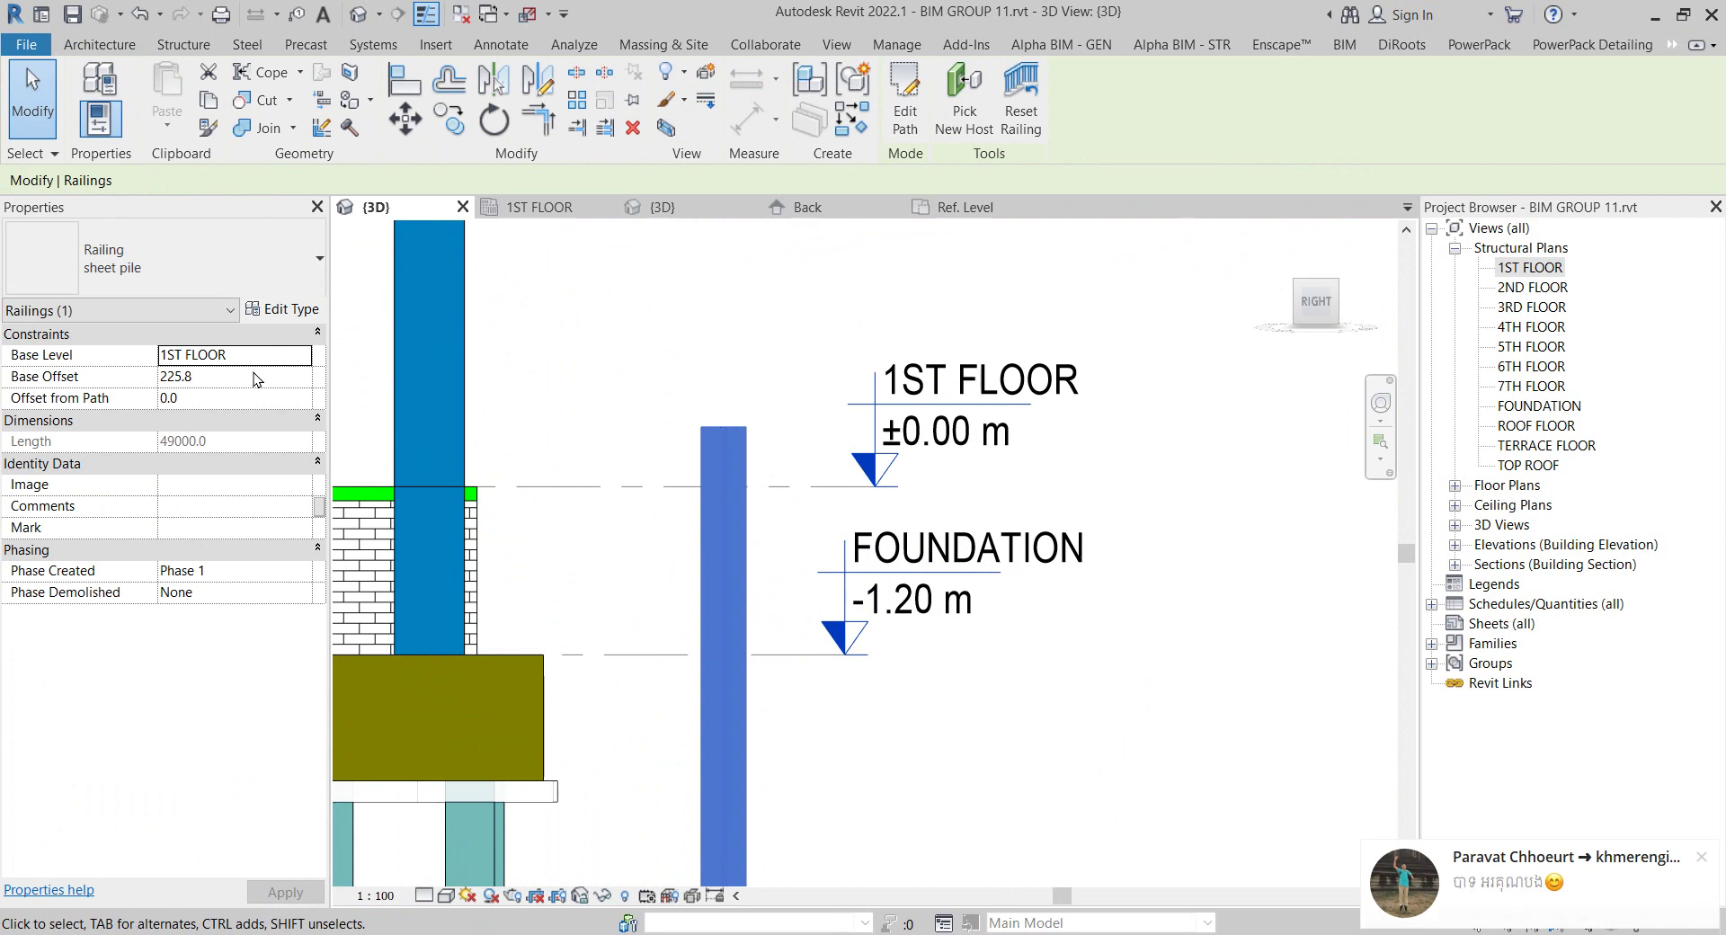
pyautogui.write('0')
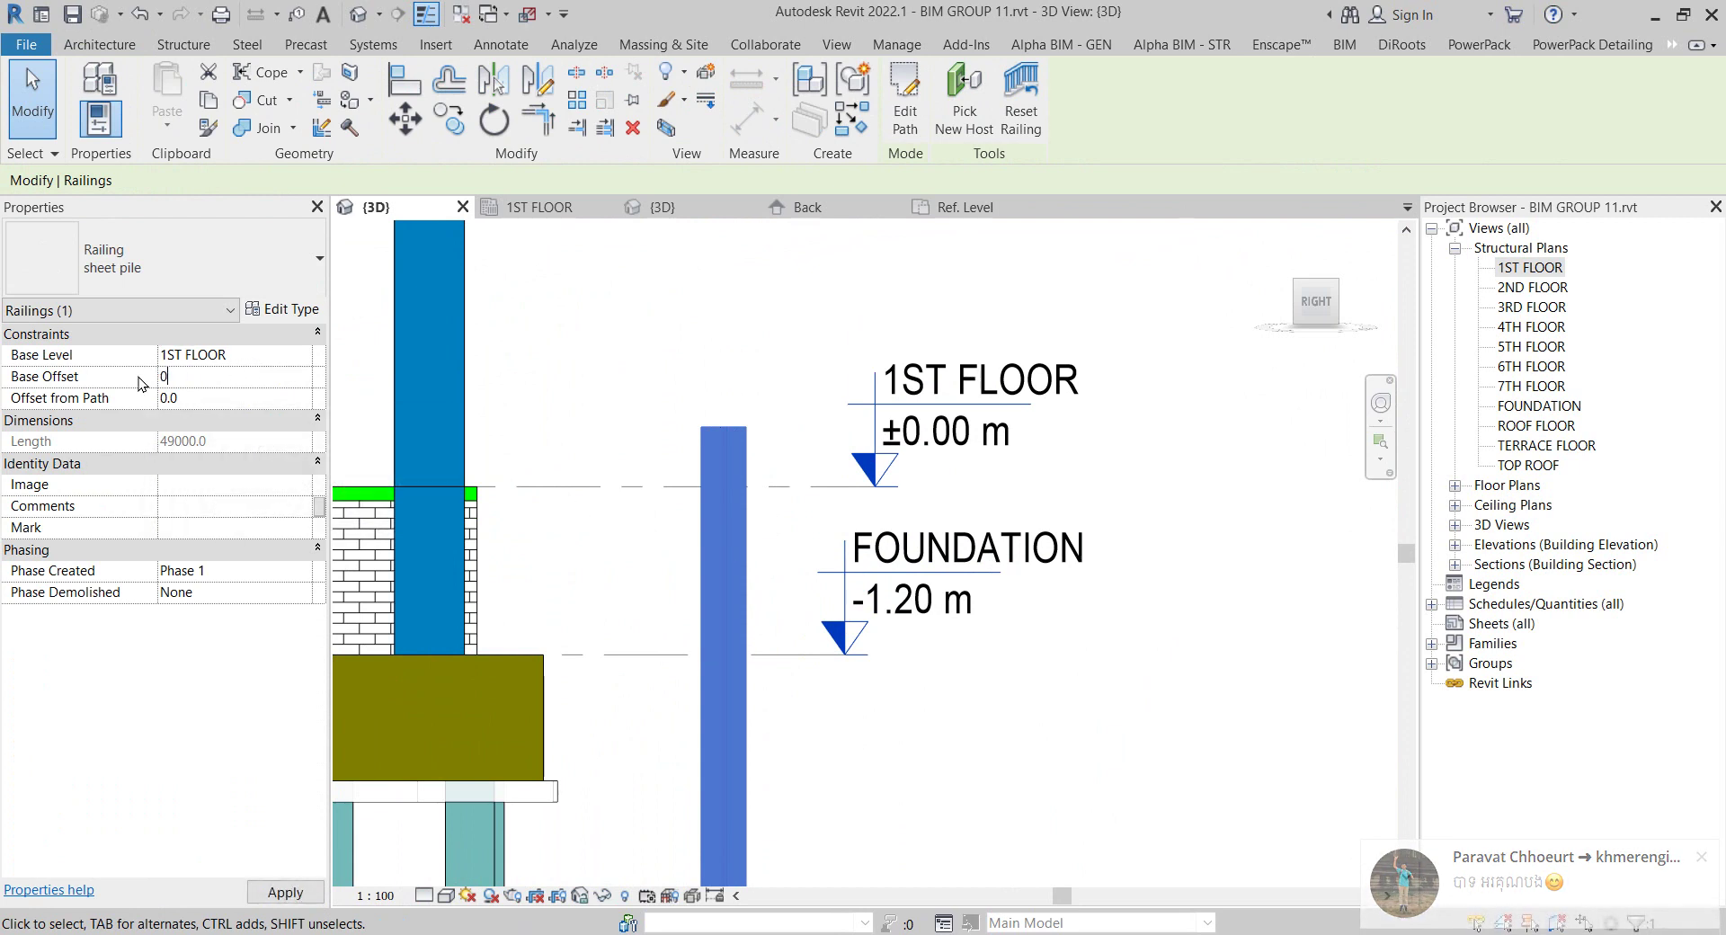
pyautogui.press('Return')
pyautogui.click(669, 521)
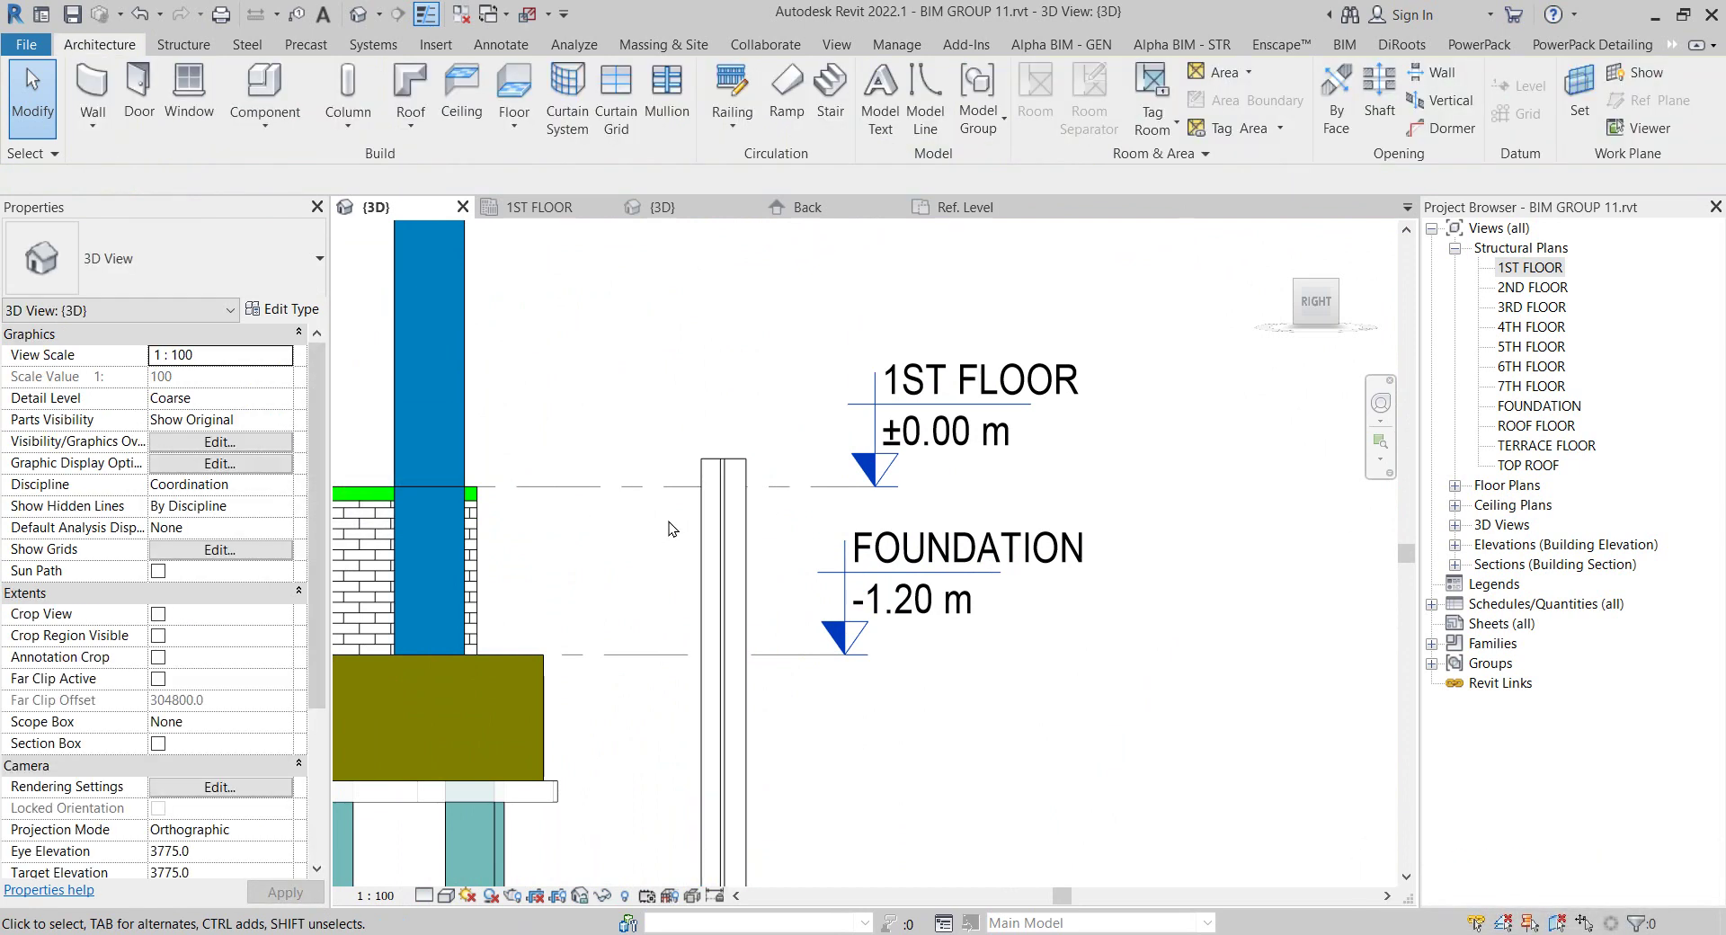
# Orbit the 3D view to an isometric angle showing the building and lowered sheet piles
pyautogui.scroll(2, 665, 535)
pyautogui.scroll(2, 665, 536)
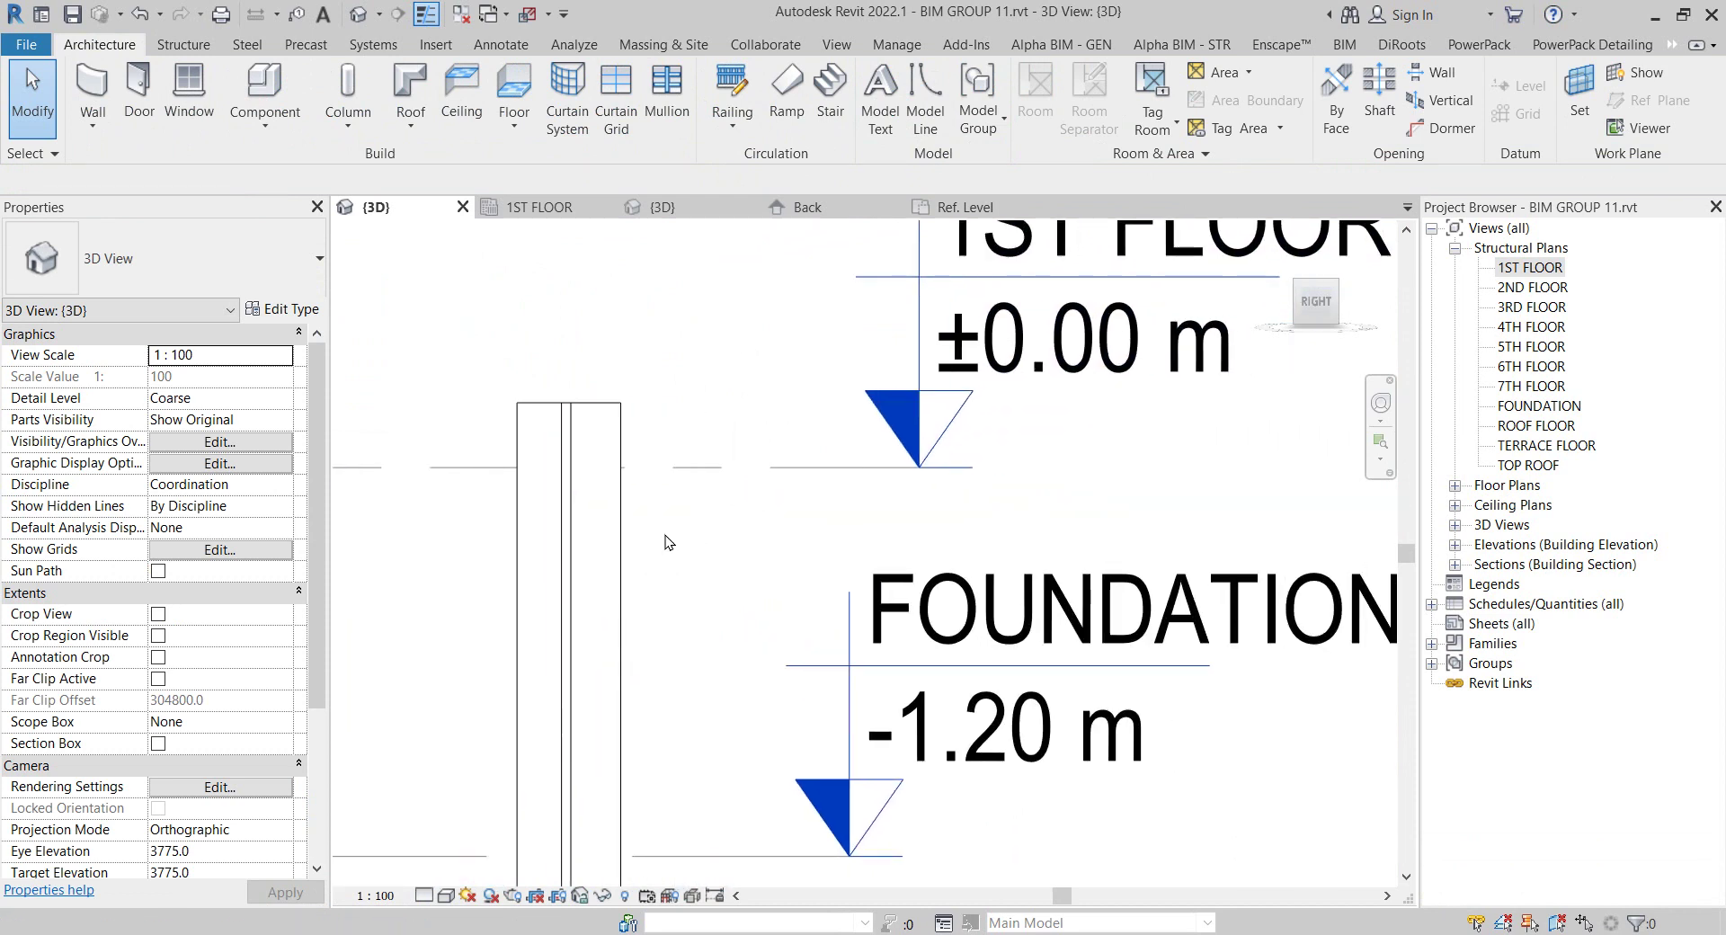
pyautogui.moveTo(678, 485); pyautogui.dragTo(709, 397, button='middle')
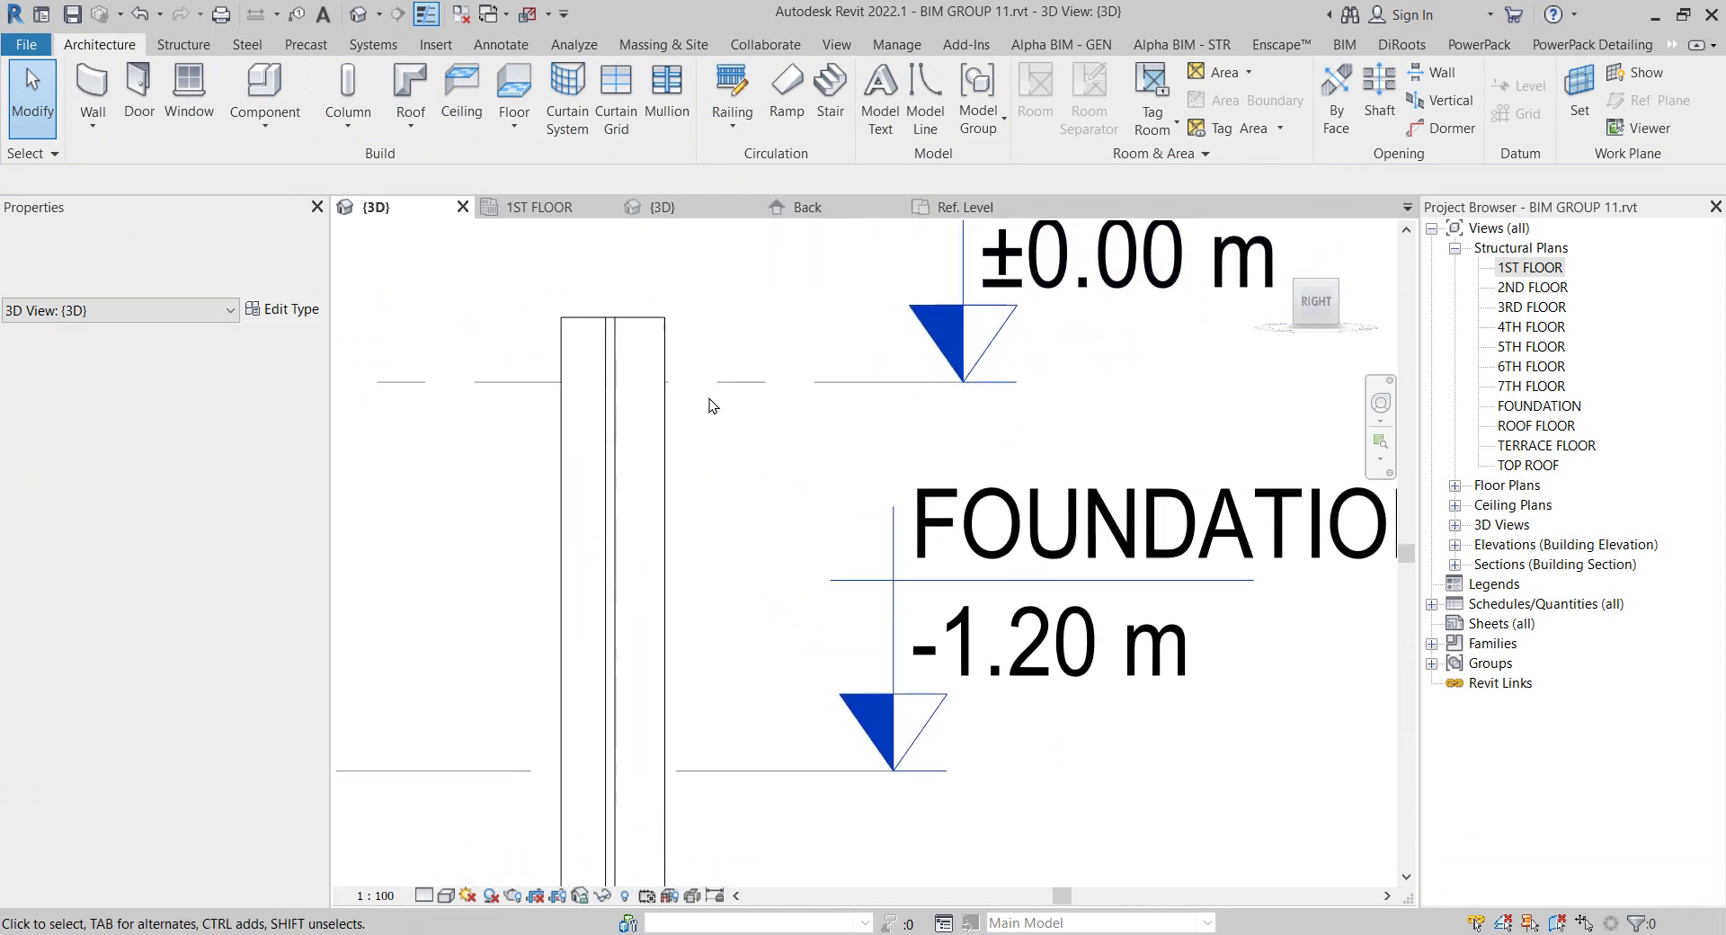
pyautogui.press('d')
pyautogui.scroll(-1, 741, 391)
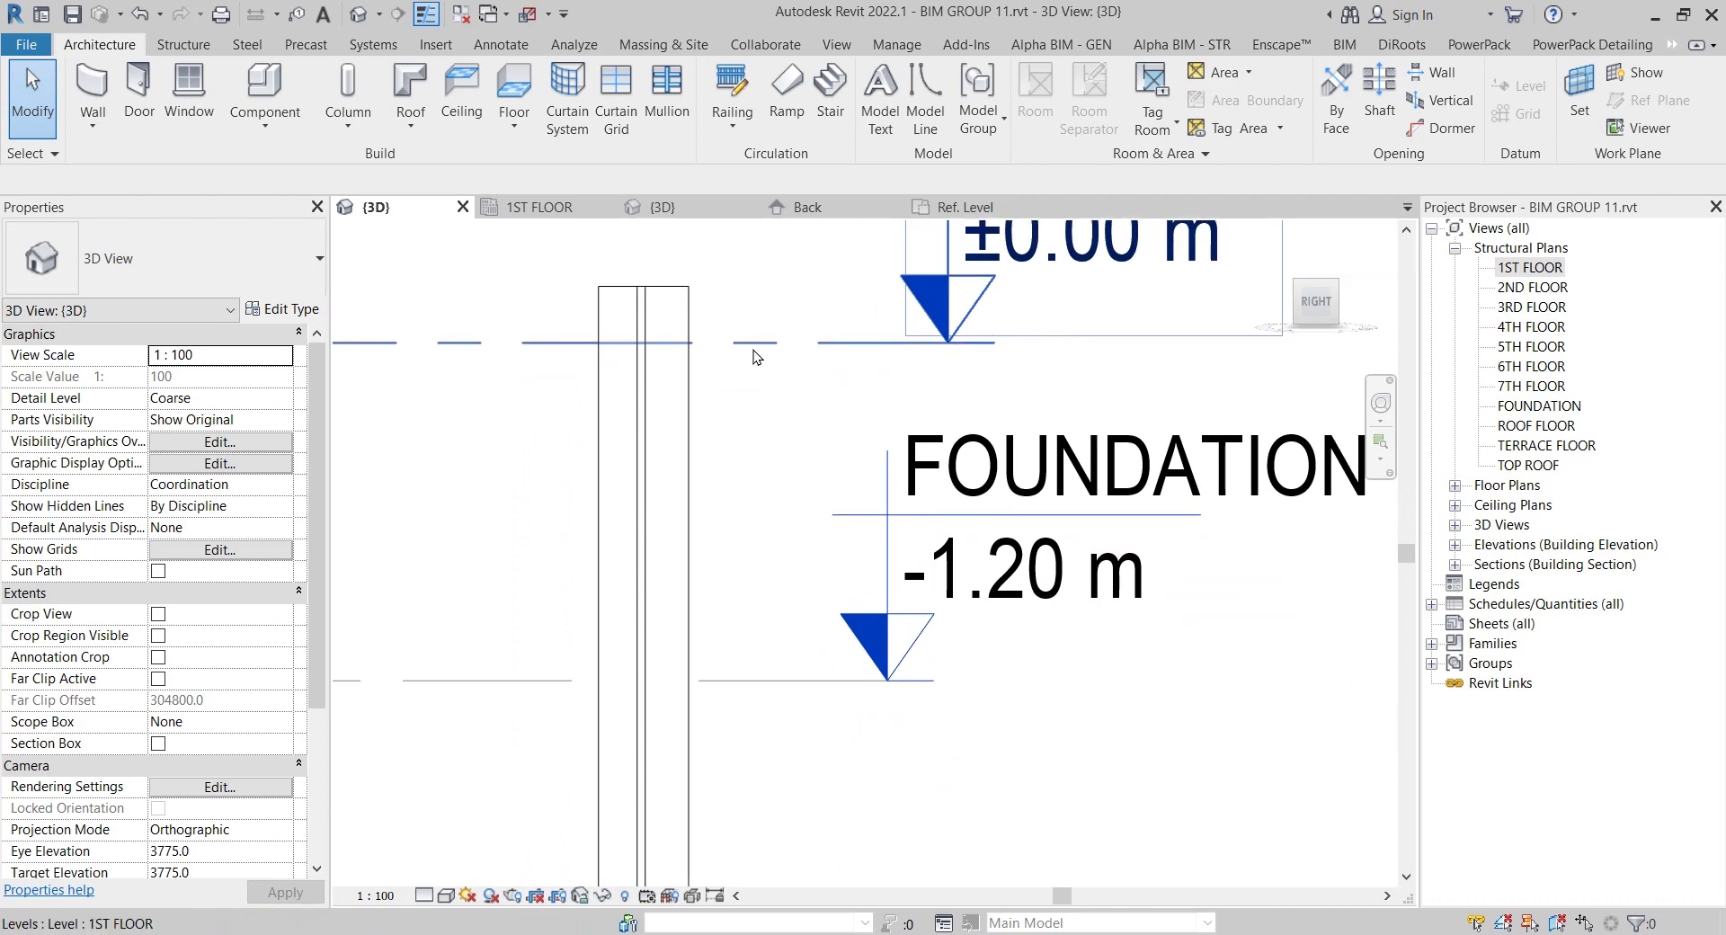
pyautogui.scroll(-2, 746, 377)
pyautogui.scroll(-3, 747, 371)
pyautogui.moveTo(746, 371)
pyautogui.keyDown('shift'); pyautogui.mouseDown(button='middle')
pyautogui.moveTo(1027, 610)
pyautogui.moveTo(1034, 584)
pyautogui.moveTo(1193, 501)
pyautogui.mouseUp(button='middle'); pyautogui.keyUp('shift')
pyautogui.scroll(-5, 1034, 585)
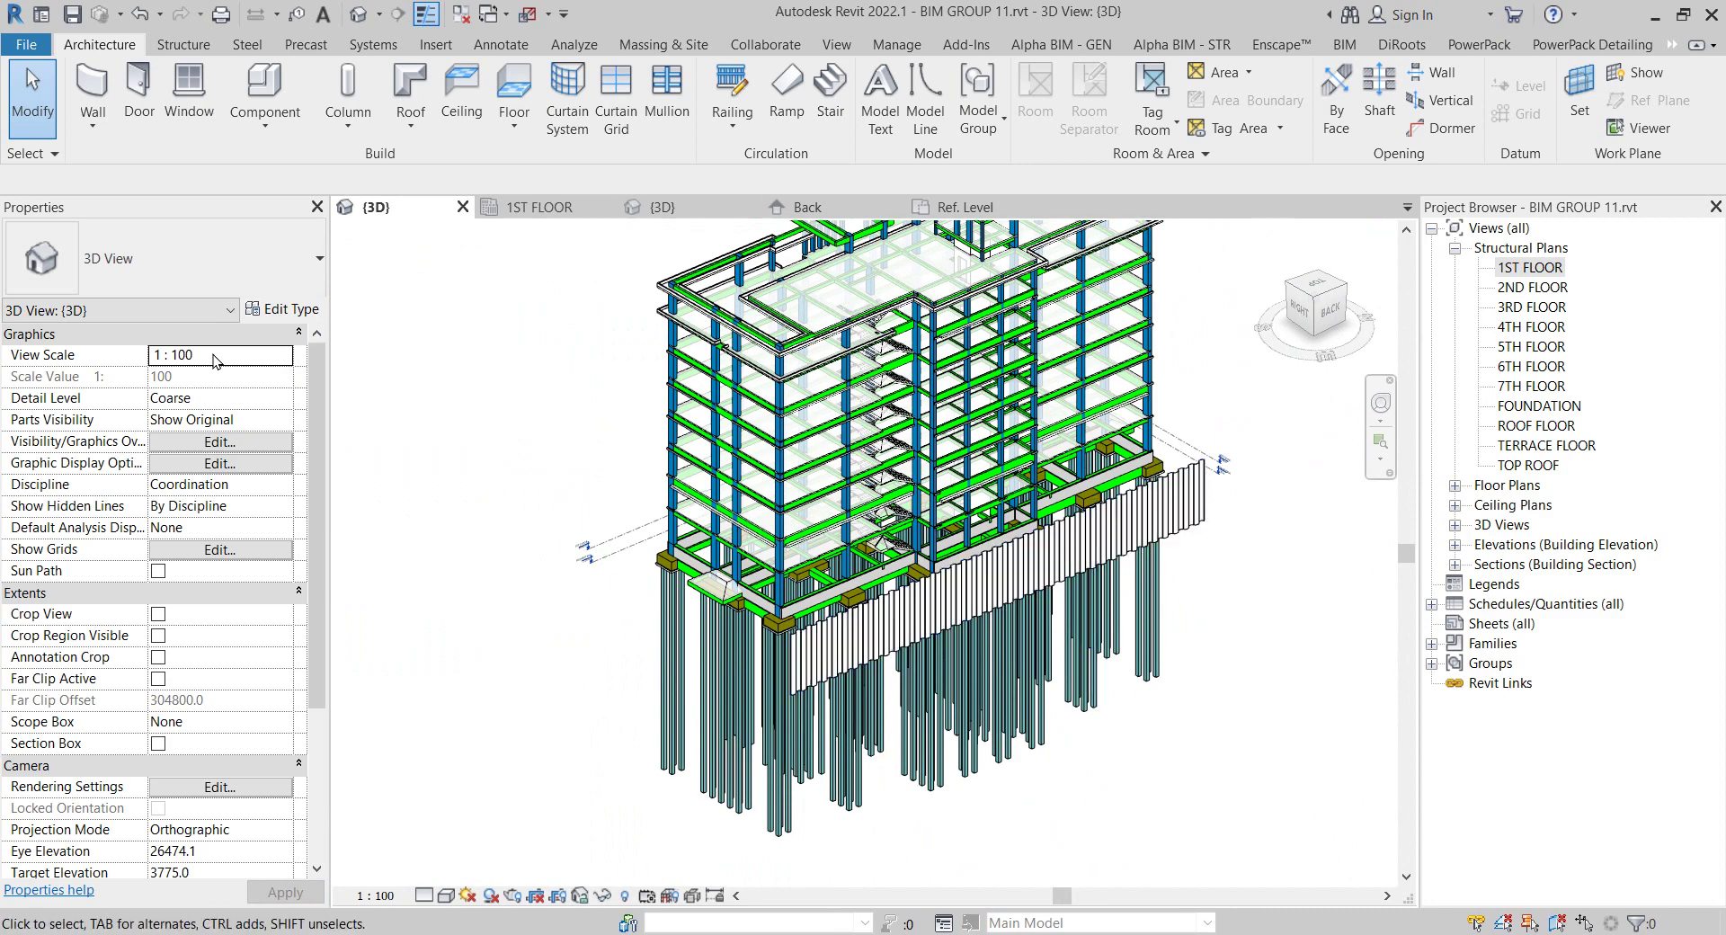
pyautogui.scroll(4, 1188, 494)
pyautogui.scroll(3, 1188, 492)
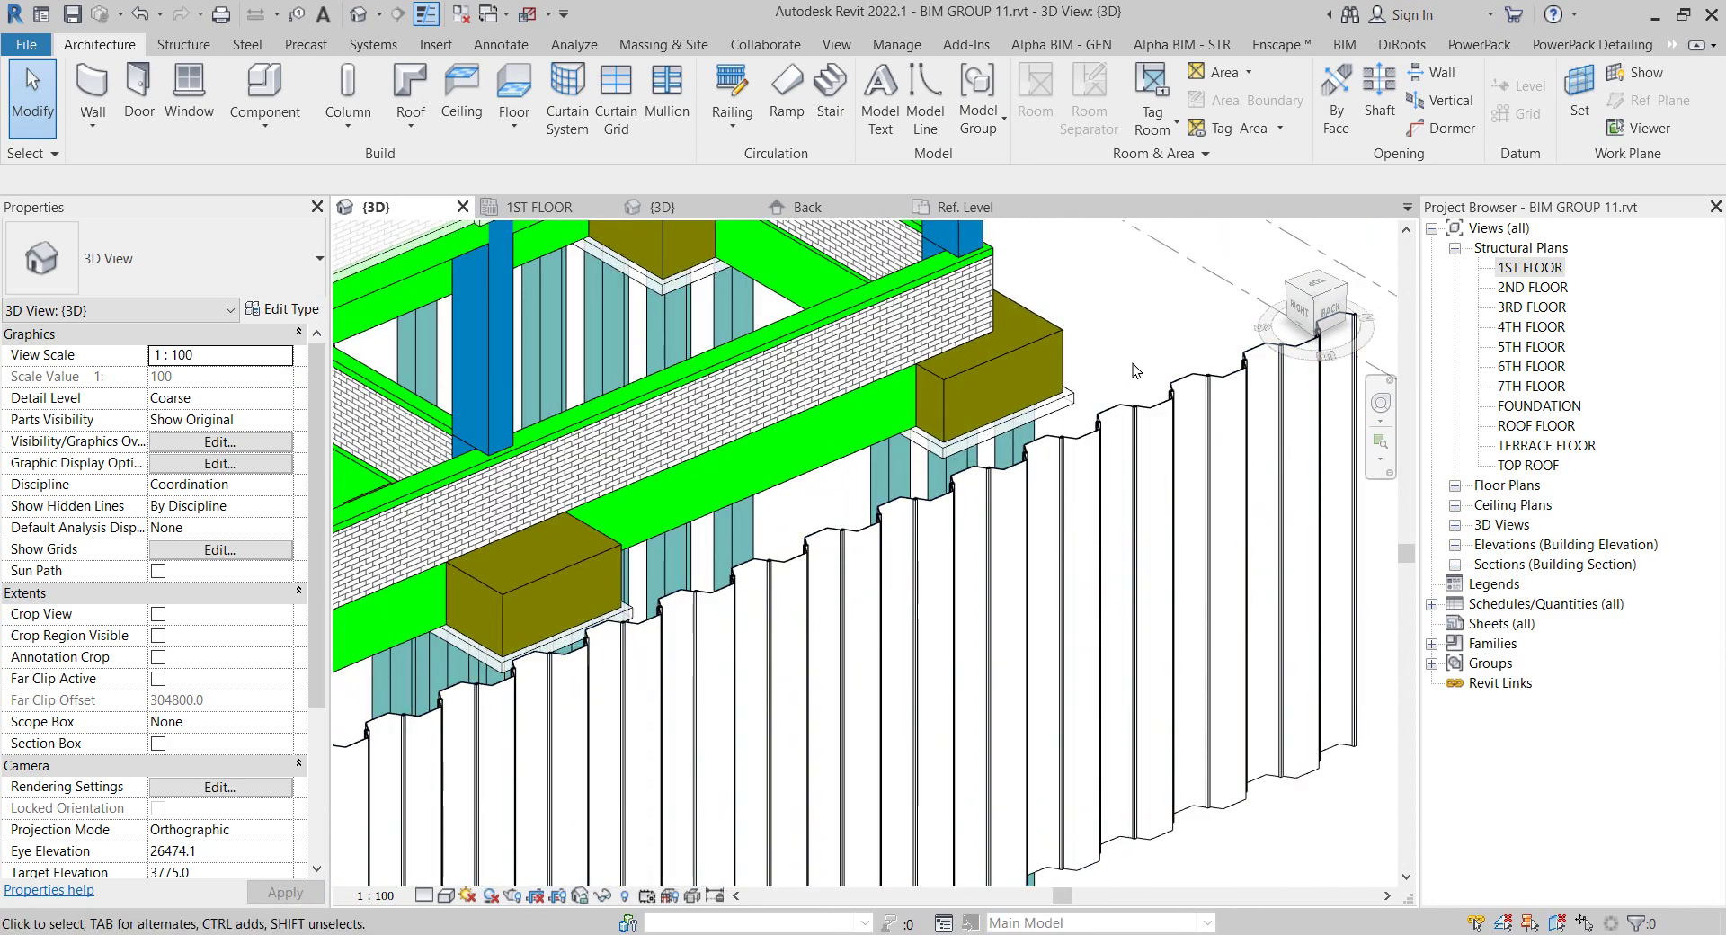
pyautogui.scroll(2, 1188, 493)
# In the 1ST FLOOR plan, start a sketched railing using the sheet pile railing type
pyautogui.doubleClick(1499, 269)
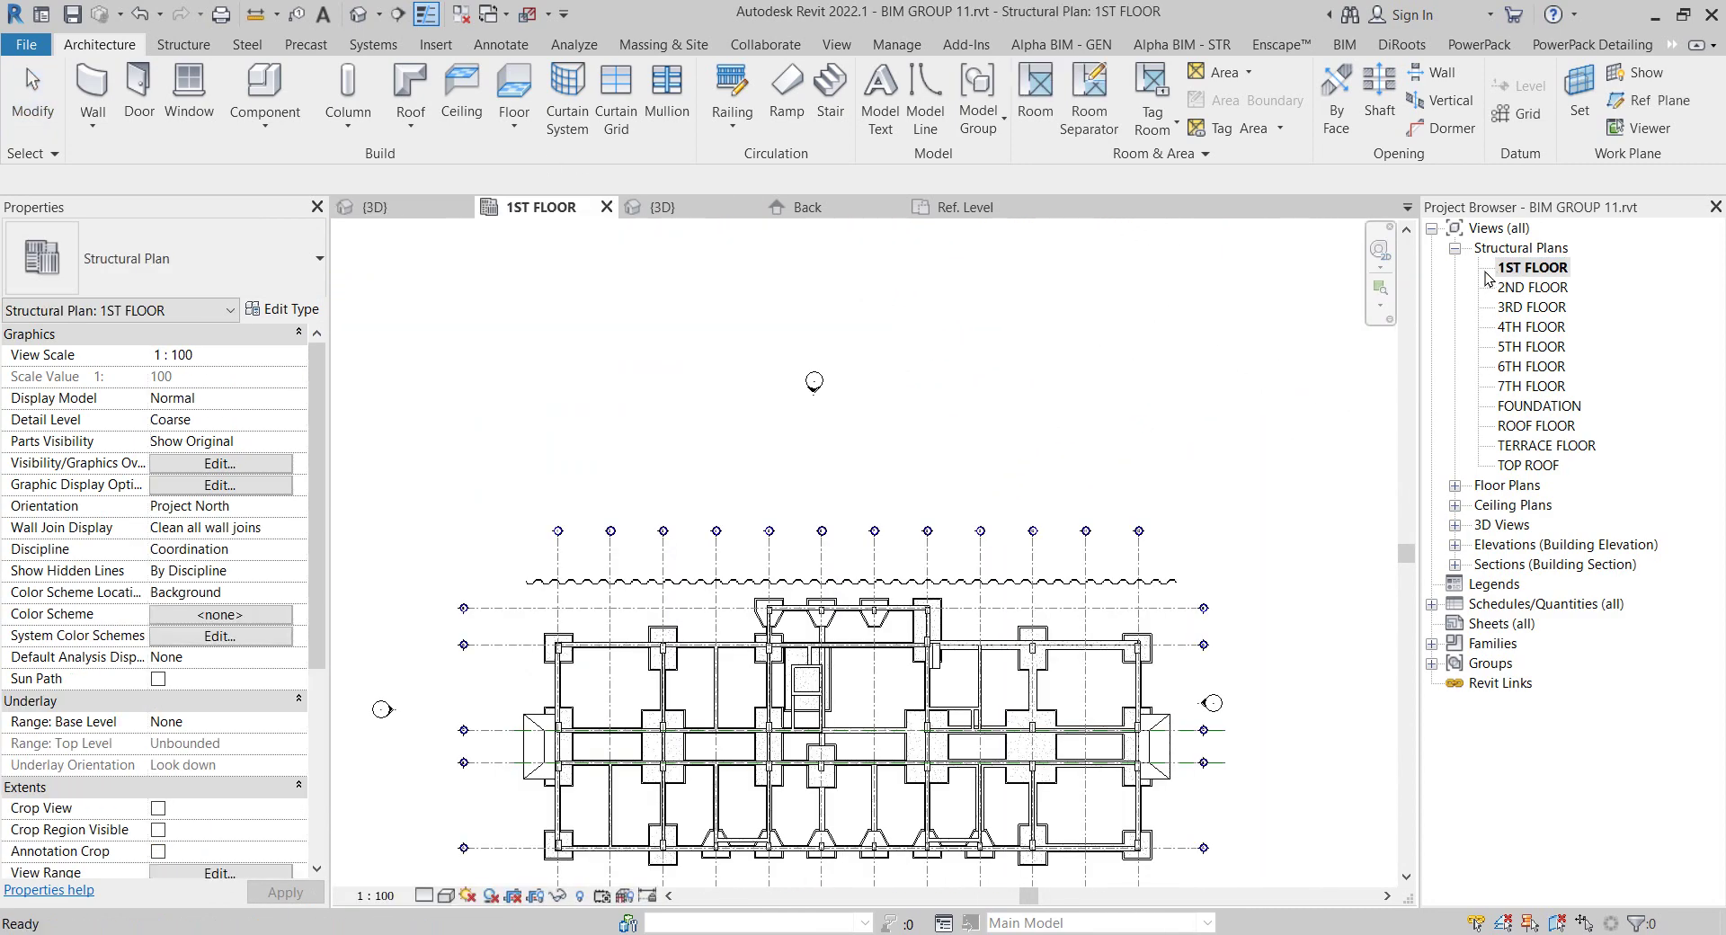
pyautogui.click(735, 86)
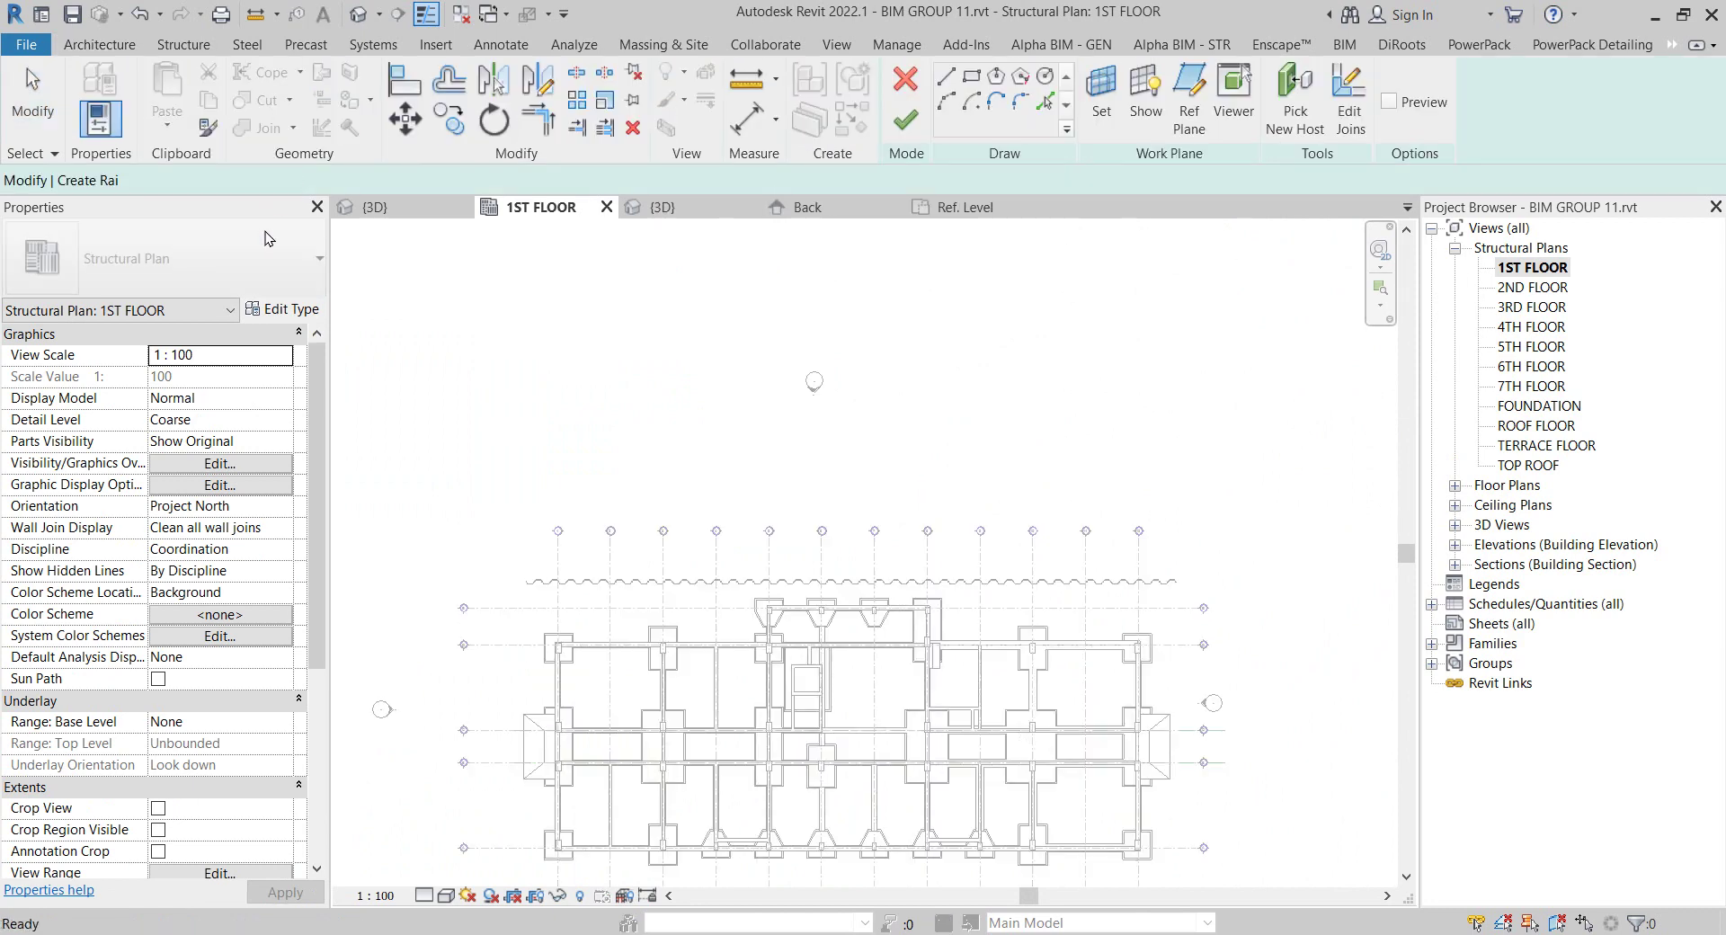
pyautogui.click(234, 272)
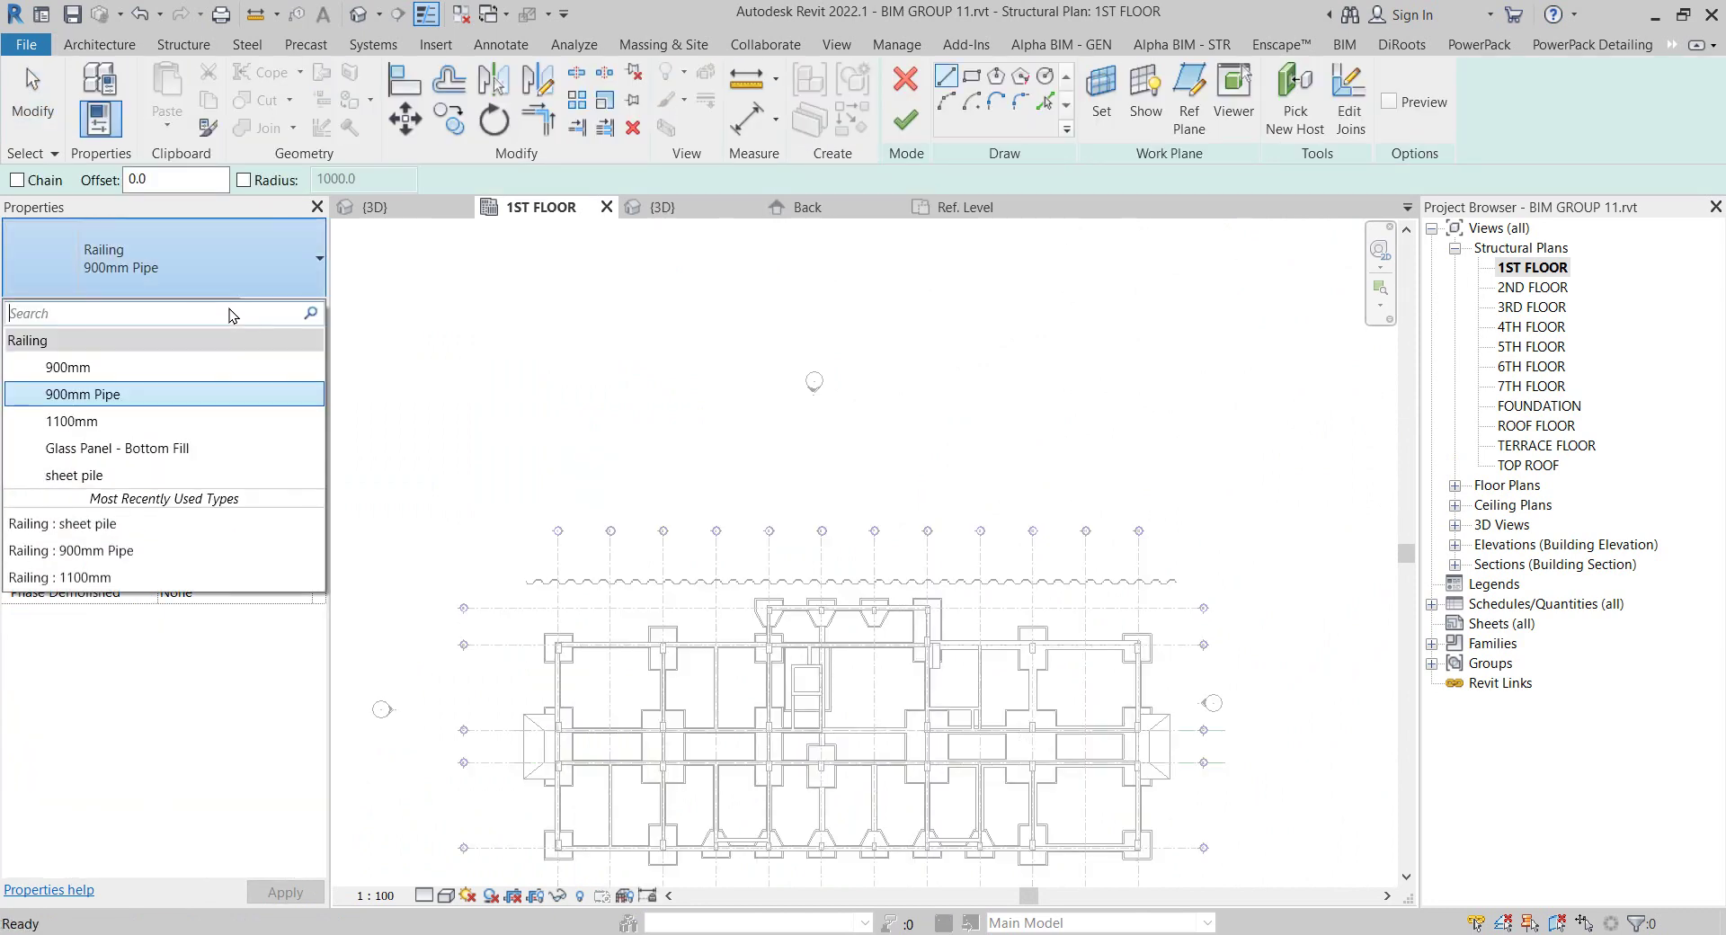
pyautogui.click(118, 475)
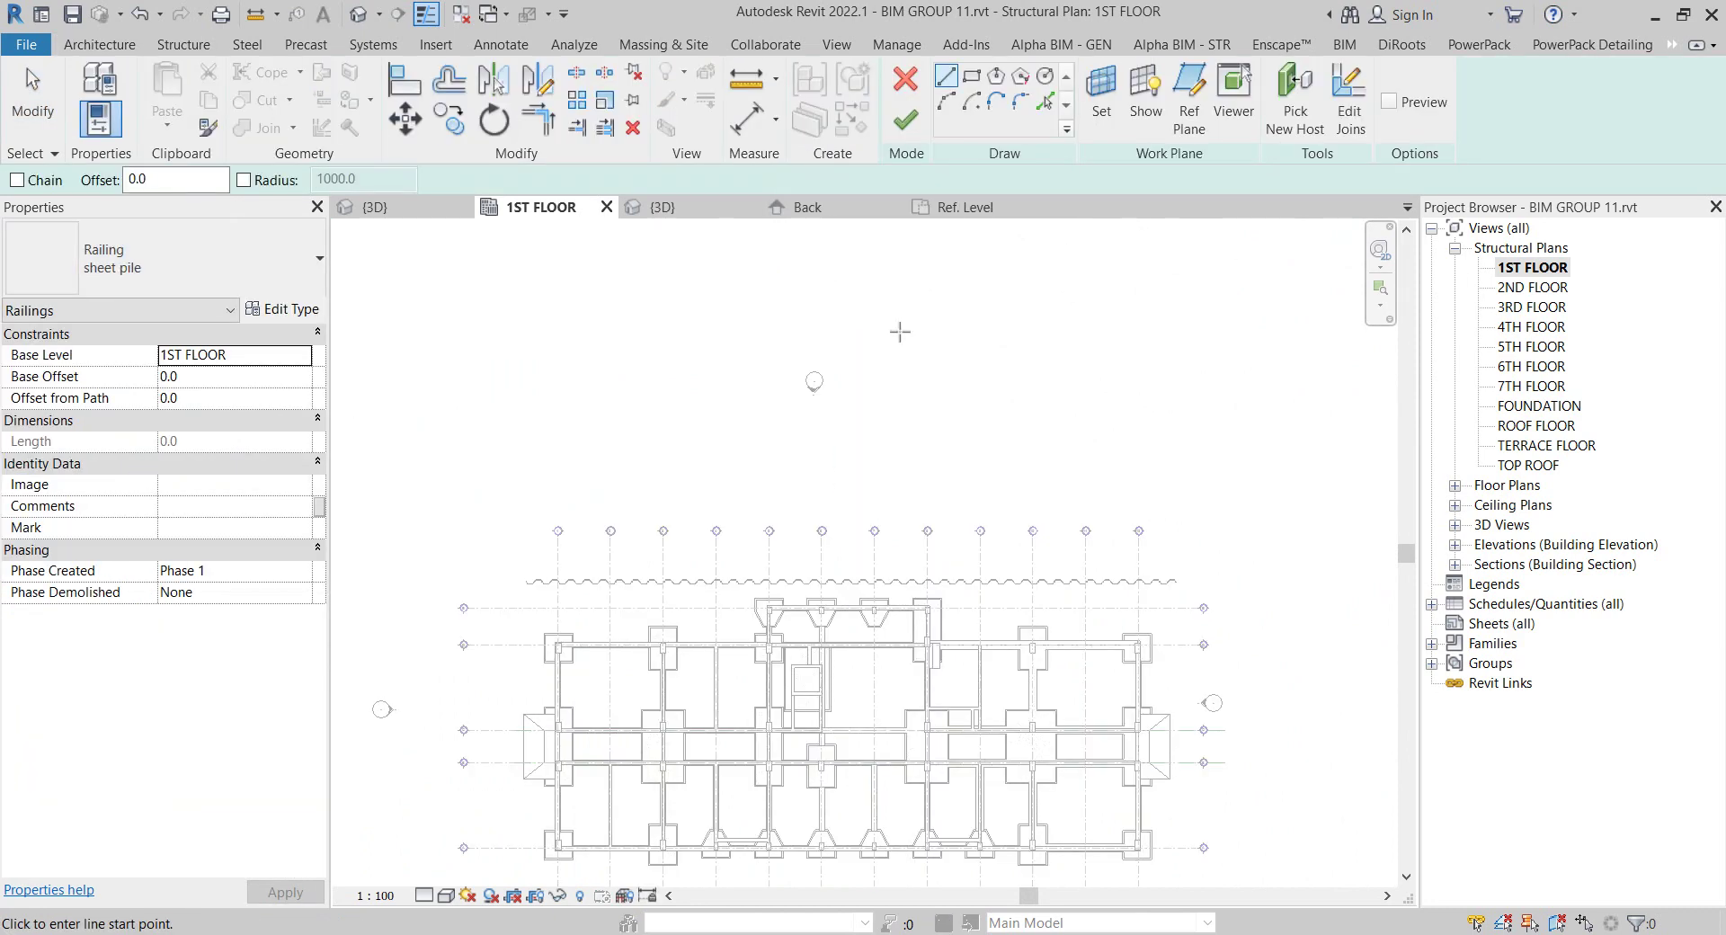
# Draw a start-end-radius arc path above the building and finish the curved railing
pyautogui.click(945, 101)
pyautogui.click(611, 428)
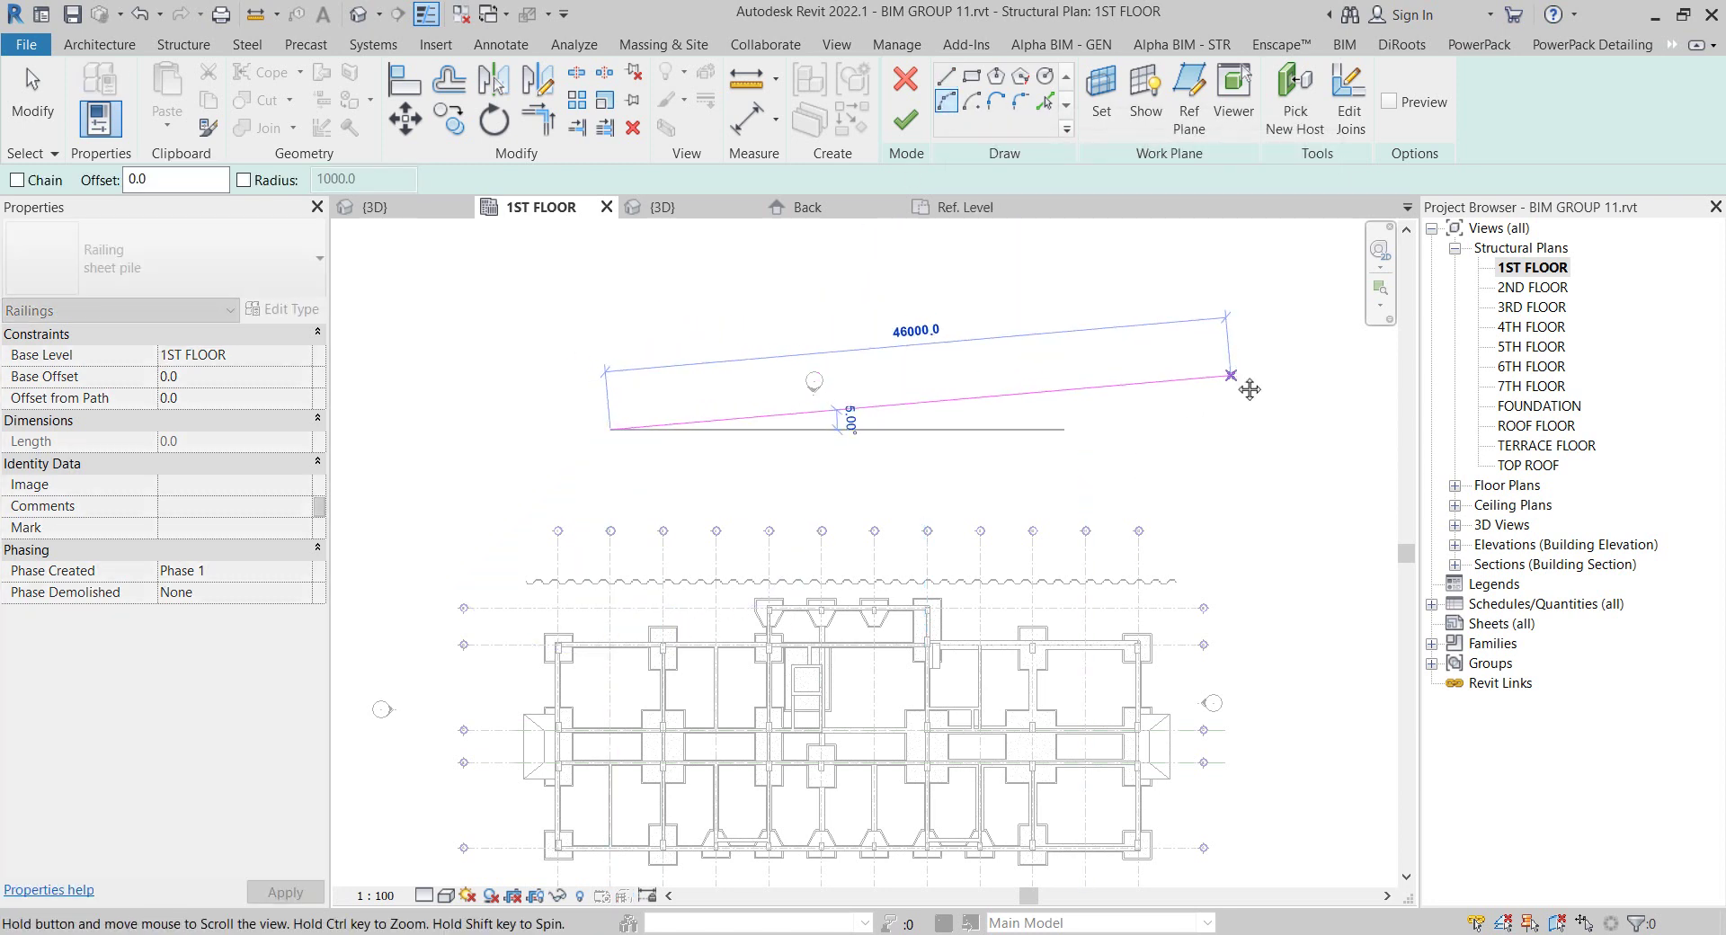
pyautogui.moveTo(1244, 385); pyautogui.dragTo(1242, 490, button='middle')
pyautogui.click(1196, 440)
pyautogui.click(857, 383)
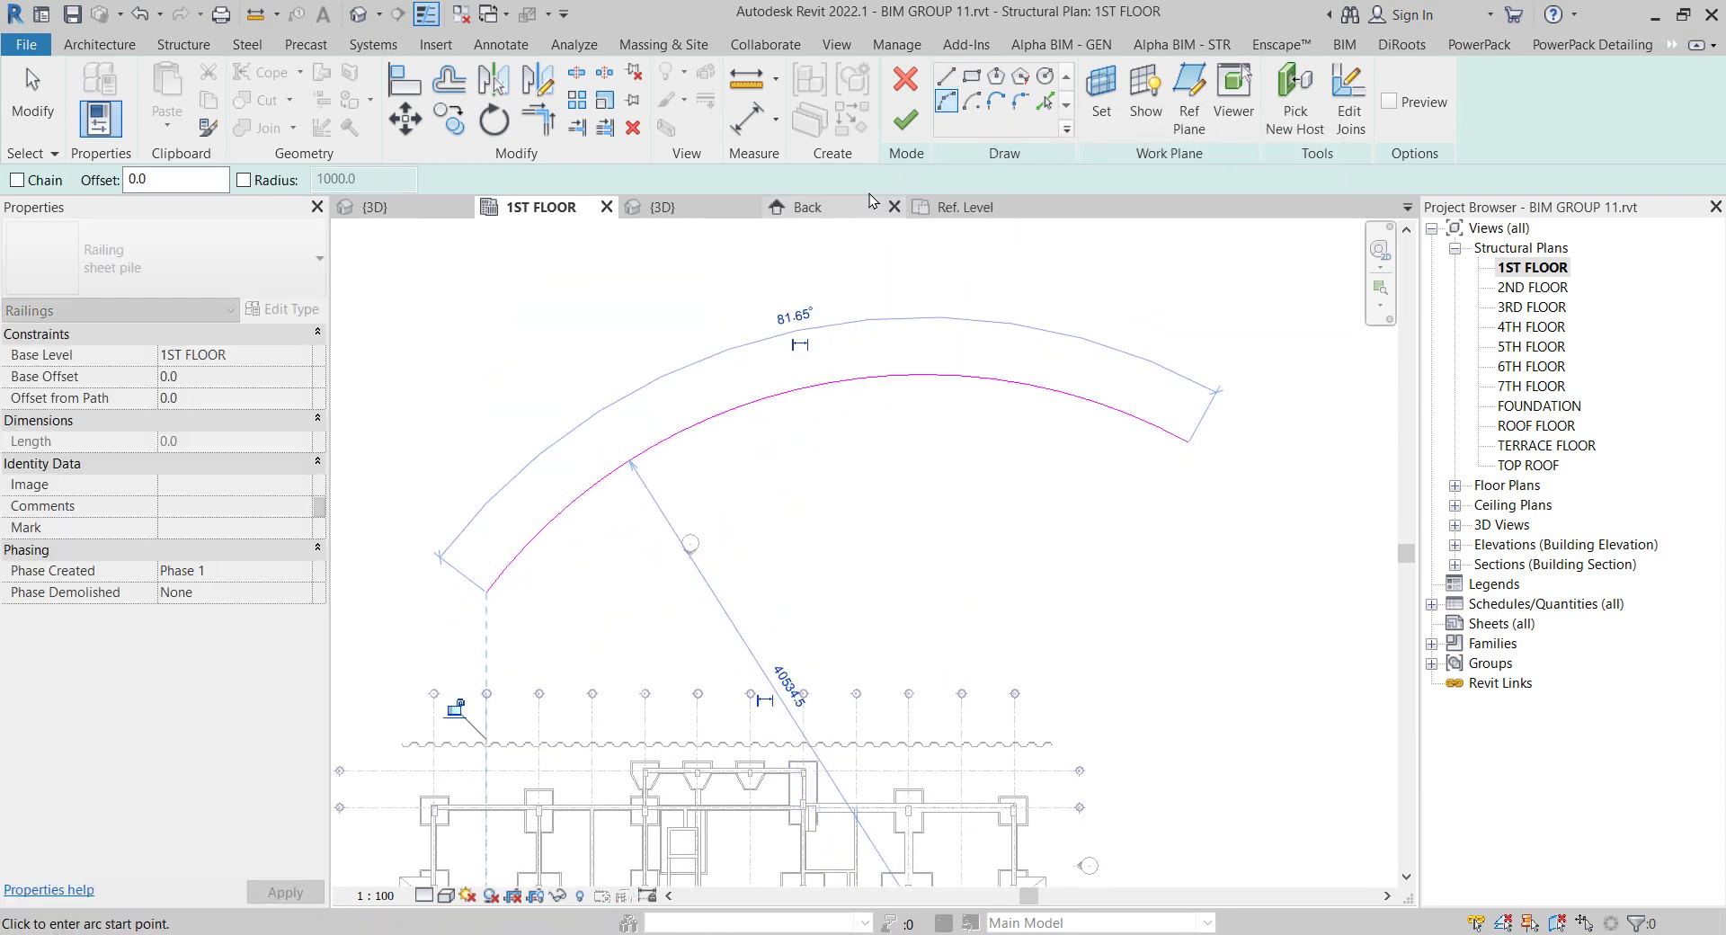
pyautogui.click(905, 118)
pyautogui.click(946, 324)
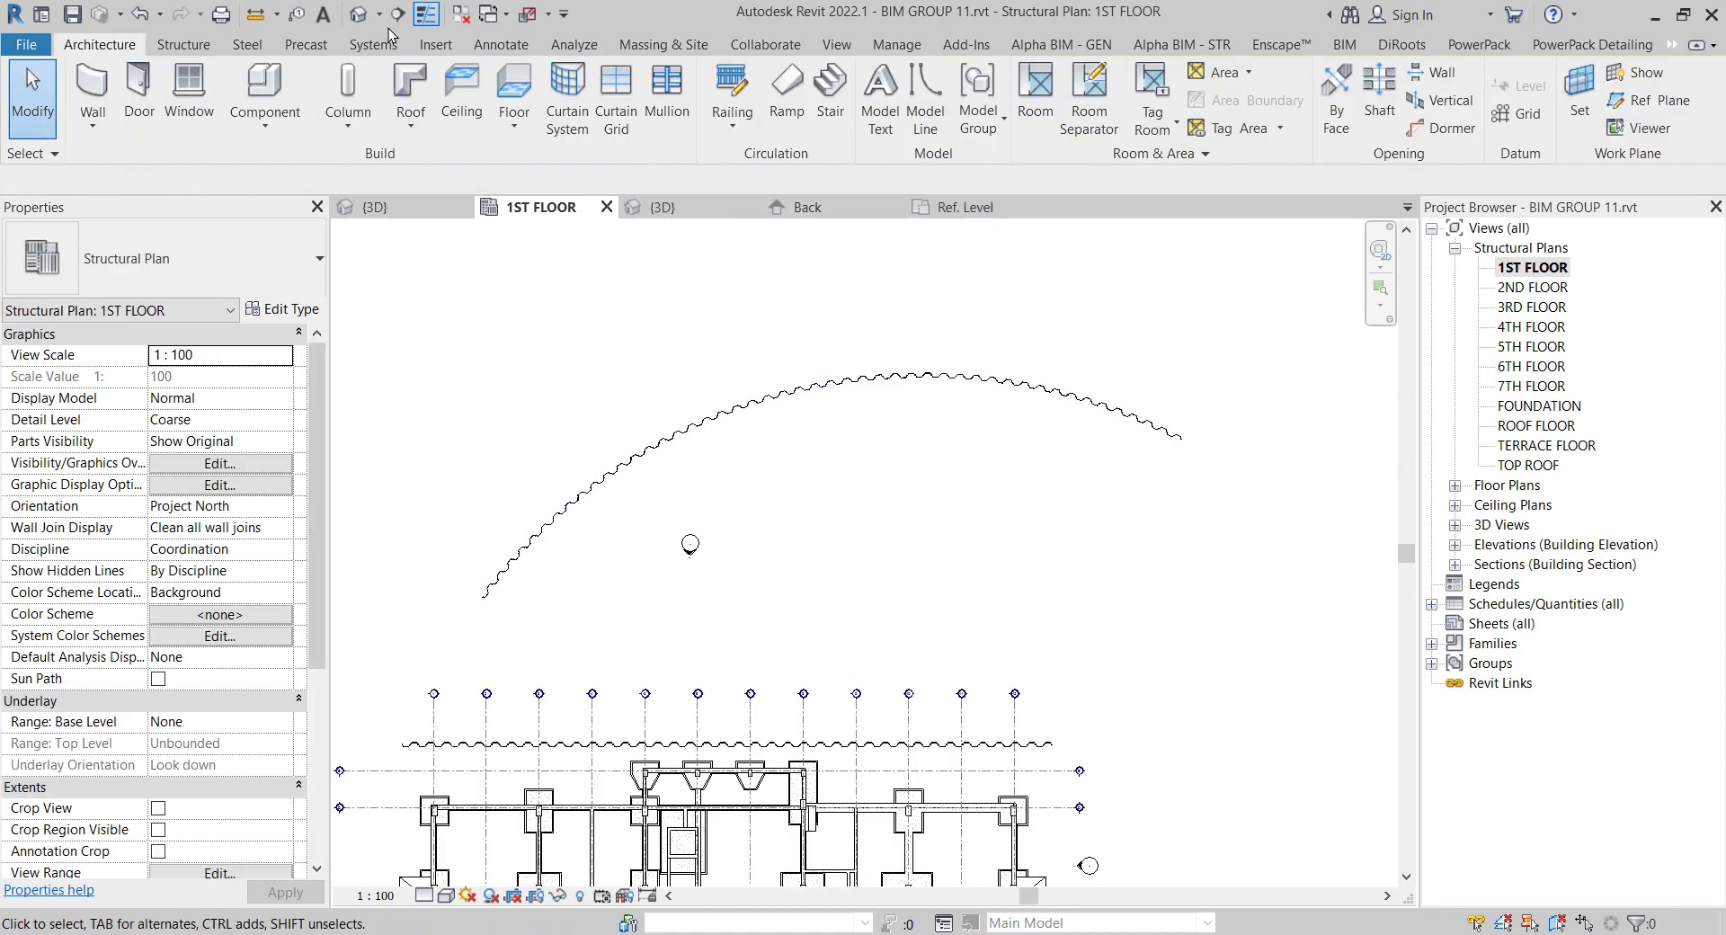
# Inspect the straight and curved sheet pile walls in {3D}, then close the 1ST FLOOR, Back and Ref. Level views
pyautogui.click(357, 14)
pyautogui.scroll(-2, 877, 481)
pyautogui.scroll(-3, 877, 481)
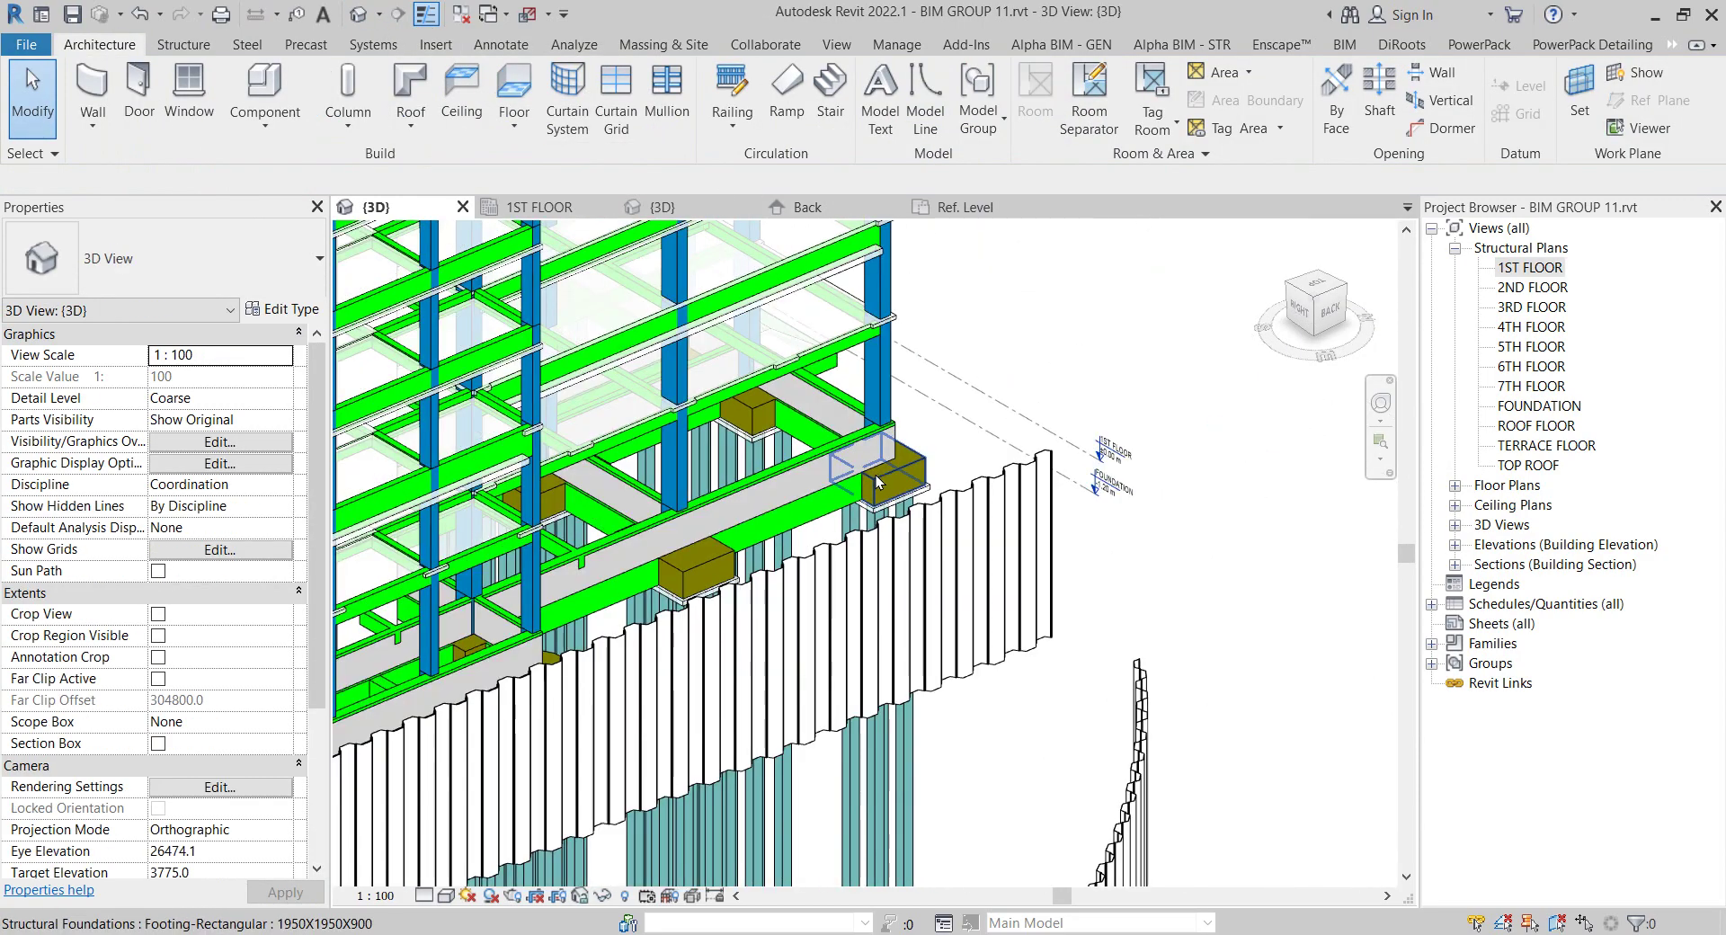
pyautogui.moveTo(876, 481); pyautogui.dragTo(885, 521, button='middle')
pyautogui.scroll(3, 898, 557)
pyautogui.moveTo(895, 603); pyautogui.dragTo(969, 626, button='middle')
pyautogui.moveTo(769, 695)
pyautogui.keyDown('shift'); pyautogui.mouseDown(button='middle')
pyautogui.moveTo(1106, 633)
pyautogui.moveTo(937, 620)
pyautogui.mouseUp(button='middle'); pyautogui.keyUp('shift')
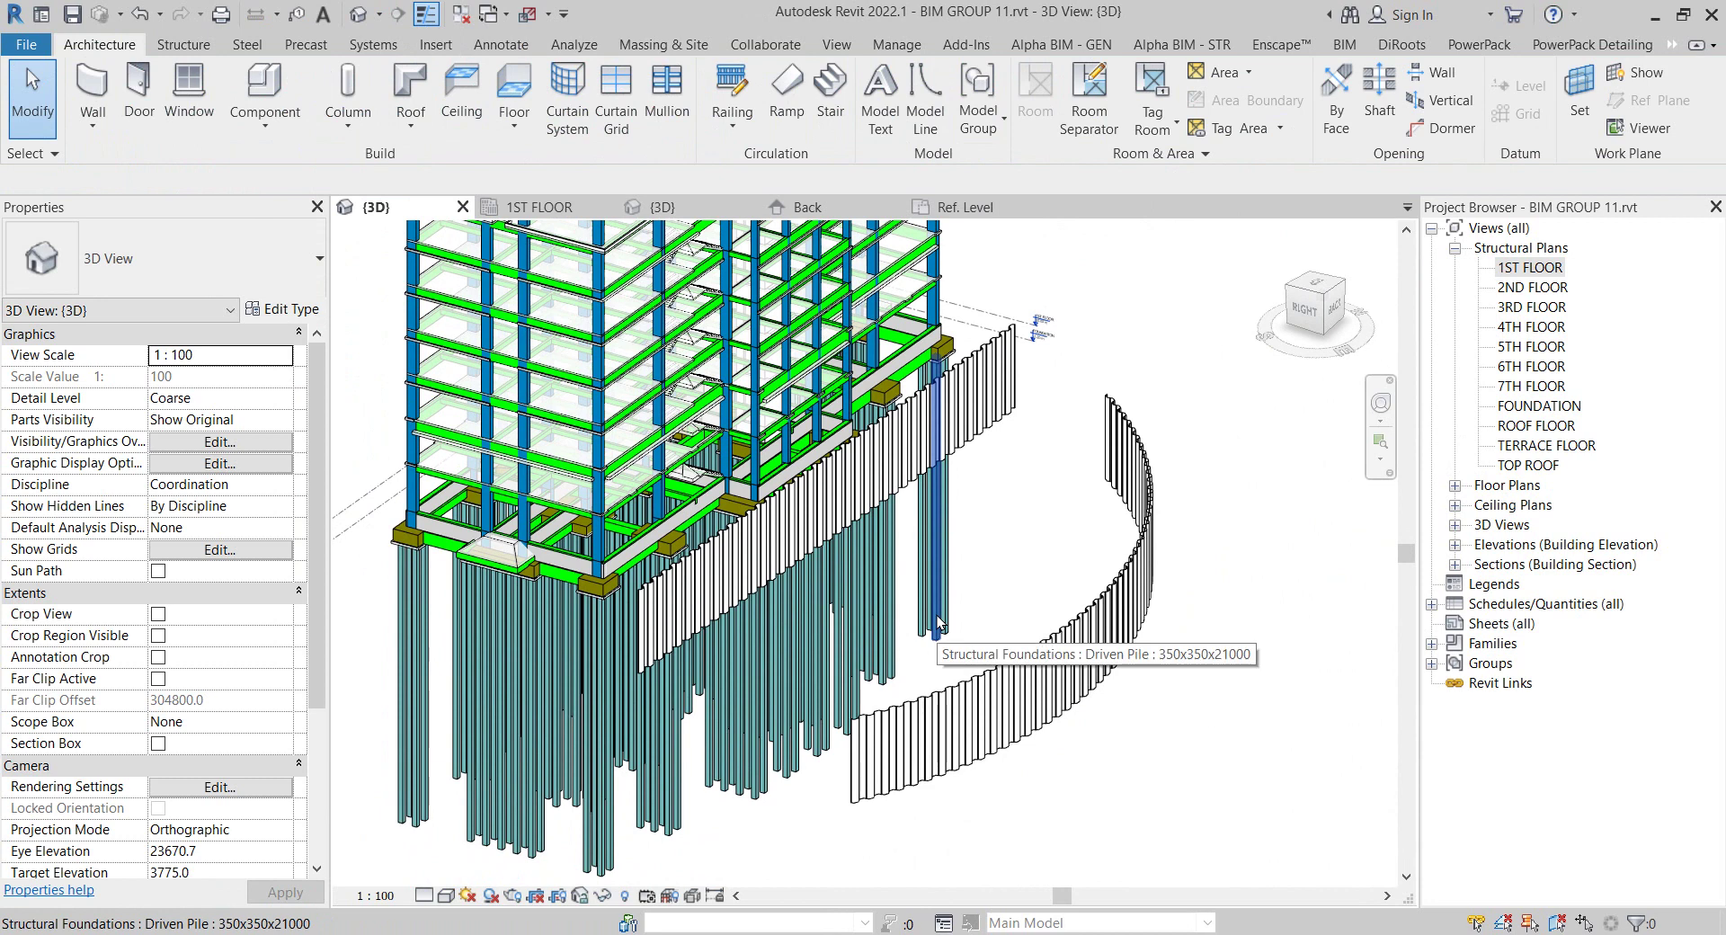
pyautogui.click(459, 19)
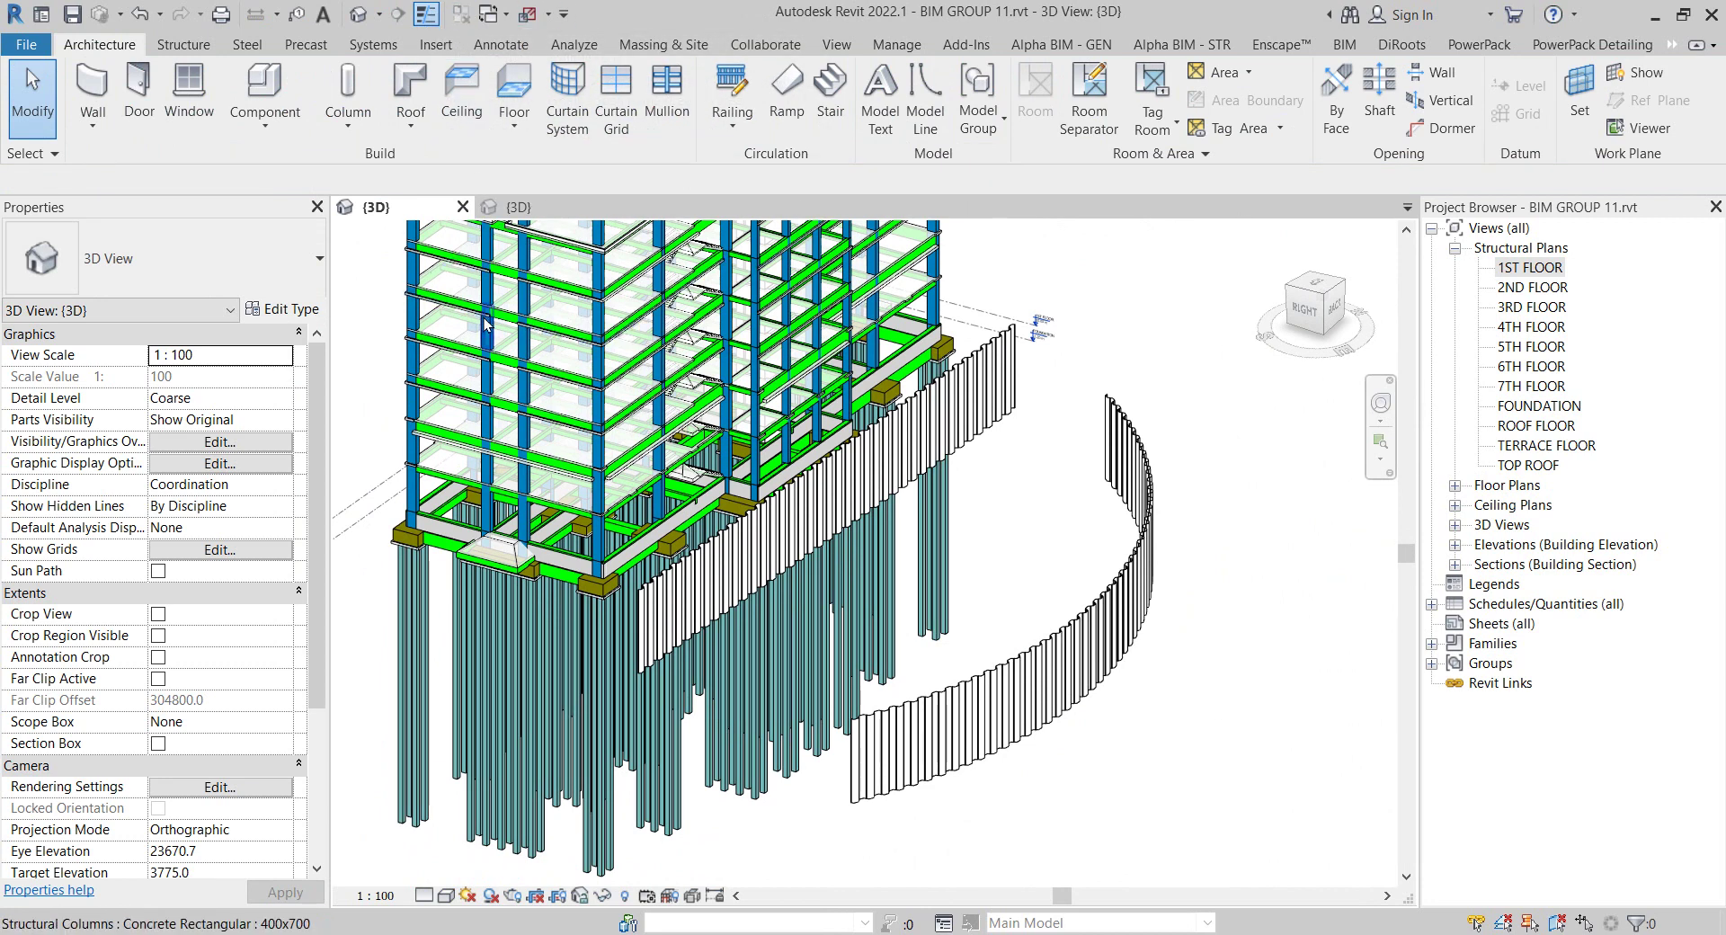
pyautogui.keyDown('shift'); pyautogui.moveTo(485, 346); pyautogui.dragTo(505, 344, button='middle'); pyautogui.keyUp('shift')
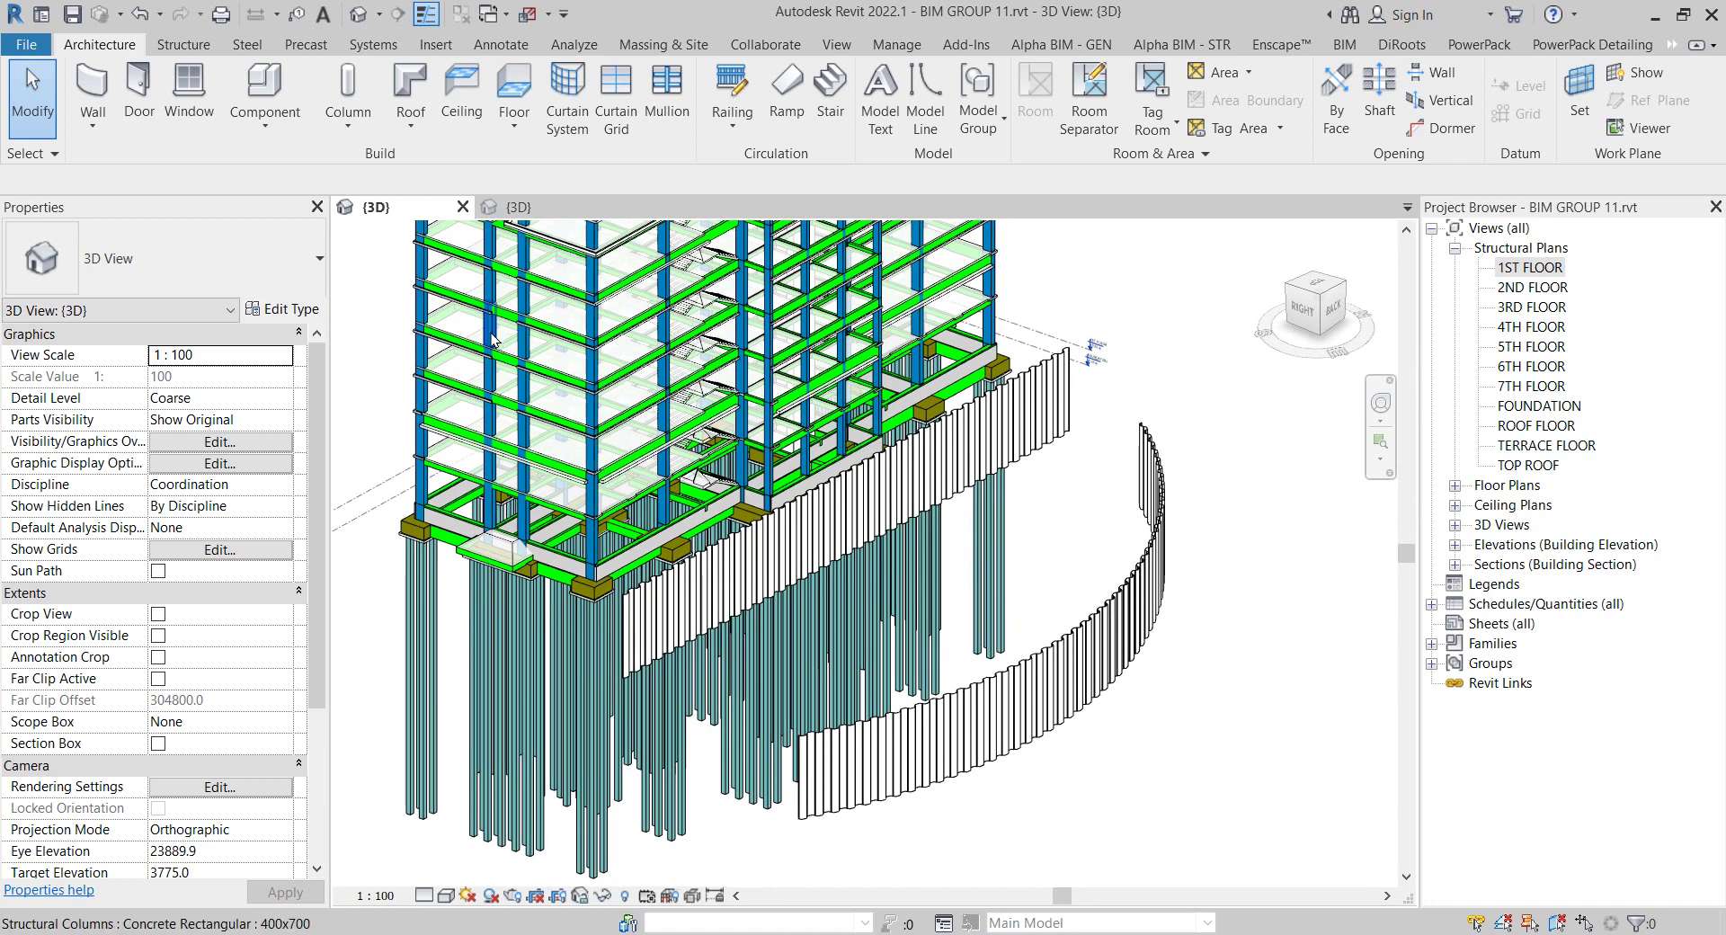